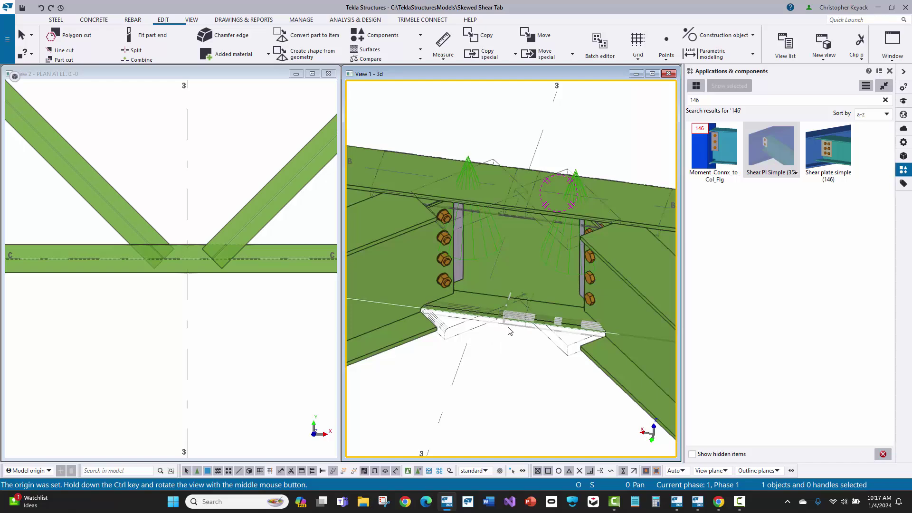
Step: Examine the two existing bolted skewed shear tab connections on the grid B girder from several angles
{"action": "middle_click_drag", "start_coordinate": [467, 222], "coordinate": [614, 221], "text": "ctrl"}
{"action": "scroll", "coordinate": [642, 174], "scroll_direction": "up", "scroll_amount": 4}
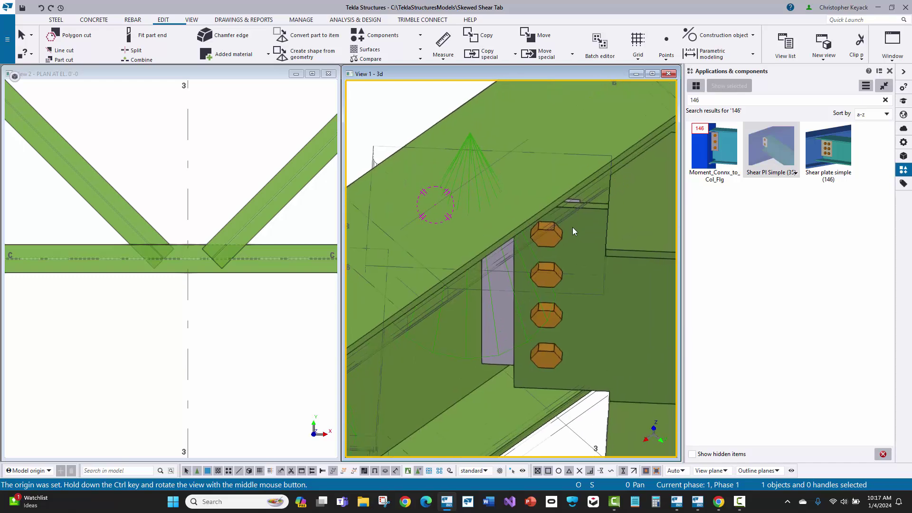
{"action": "middle_click_drag", "start_coordinate": [572, 227], "coordinate": [556, 202], "text": "ctrl"}
{"action": "scroll", "coordinate": [556, 204], "scroll_direction": "down", "scroll_amount": 2}
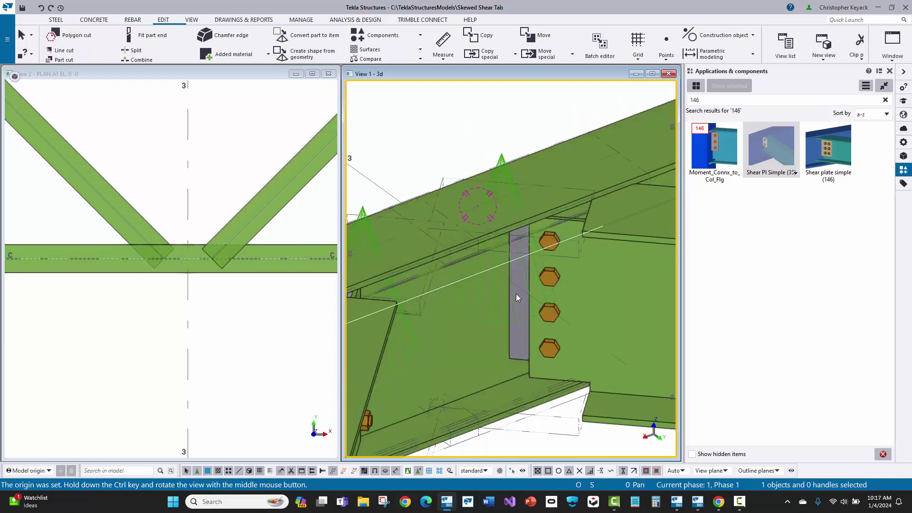
{"action": "middle_click_drag", "start_coordinate": [557, 240], "coordinate": [569, 172]}
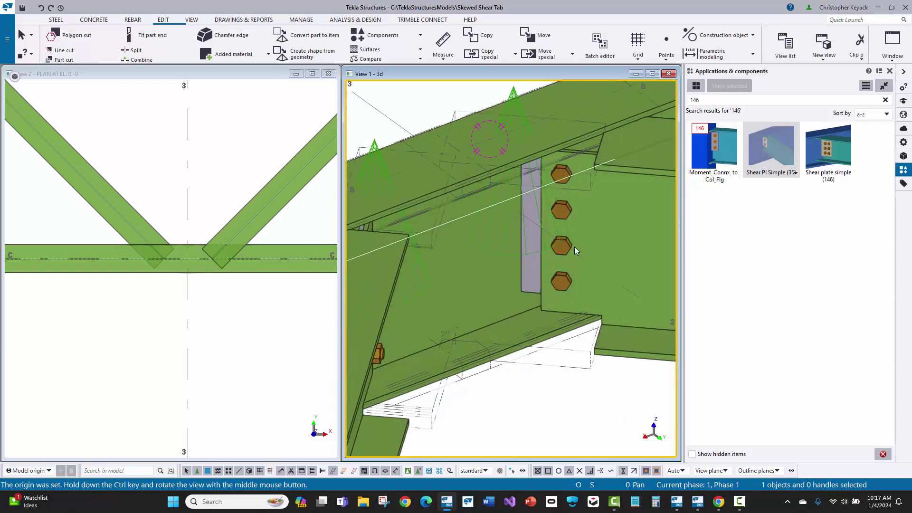
{"action": "middle_click_drag", "start_coordinate": [575, 246], "coordinate": [519, 350], "text": "ctrl"}
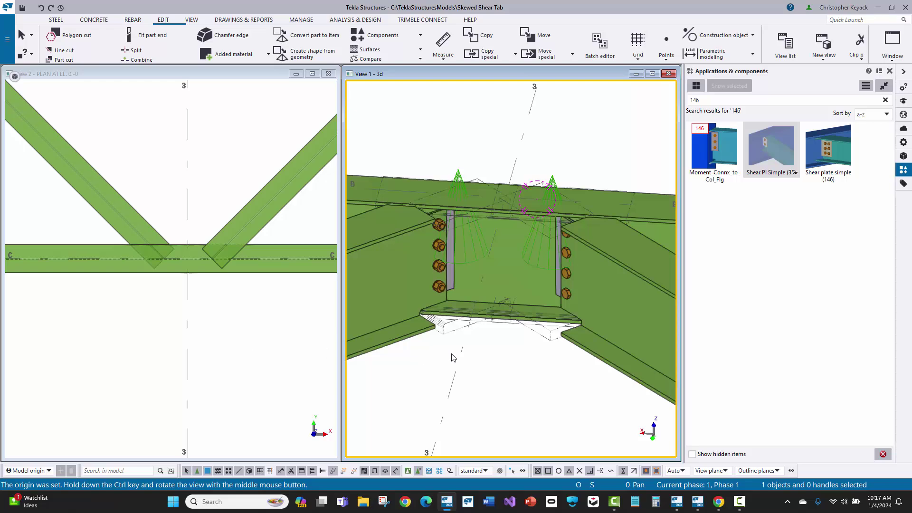
Step: Locate the two unconnected skewed W16X40 beams at the grid C girder near grid 3 and inspect their ends
{"action": "scroll", "coordinate": [452, 357], "scroll_direction": "down", "scroll_amount": 8}
{"action": "middle_click_drag", "start_coordinate": [446, 393], "coordinate": [514, 214]}
{"action": "scroll", "coordinate": [488, 304], "scroll_direction": "up", "scroll_amount": 6}
{"action": "scroll", "coordinate": [537, 249], "scroll_direction": "up", "scroll_amount": 4}
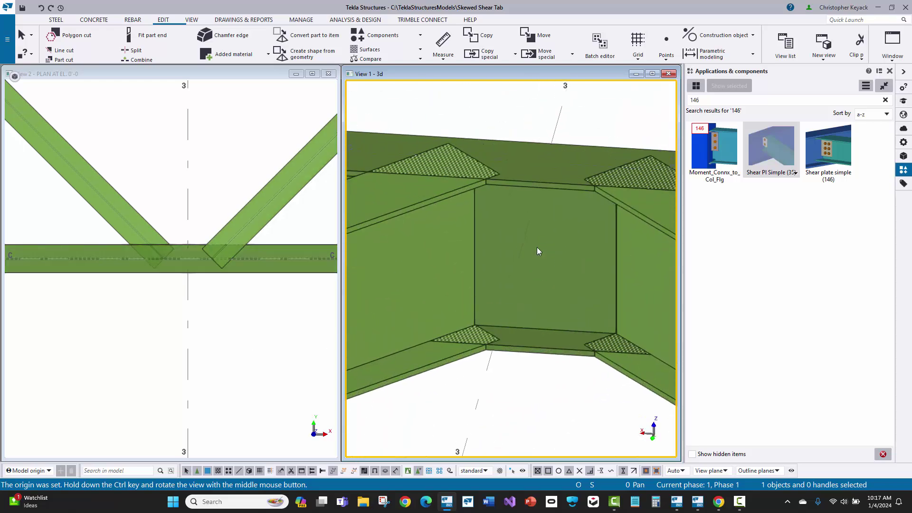
{"action": "scroll", "coordinate": [537, 253], "scroll_direction": "down", "scroll_amount": 3}
{"action": "left_click", "coordinate": [430, 252]}
{"action": "left_click", "coordinate": [585, 264], "text": "ctrl"}
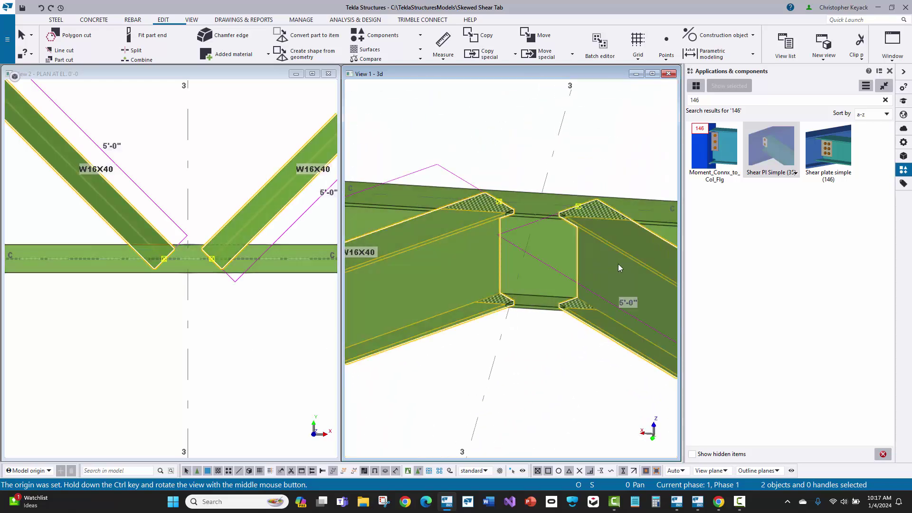
{"action": "left_click", "coordinate": [237, 336]}
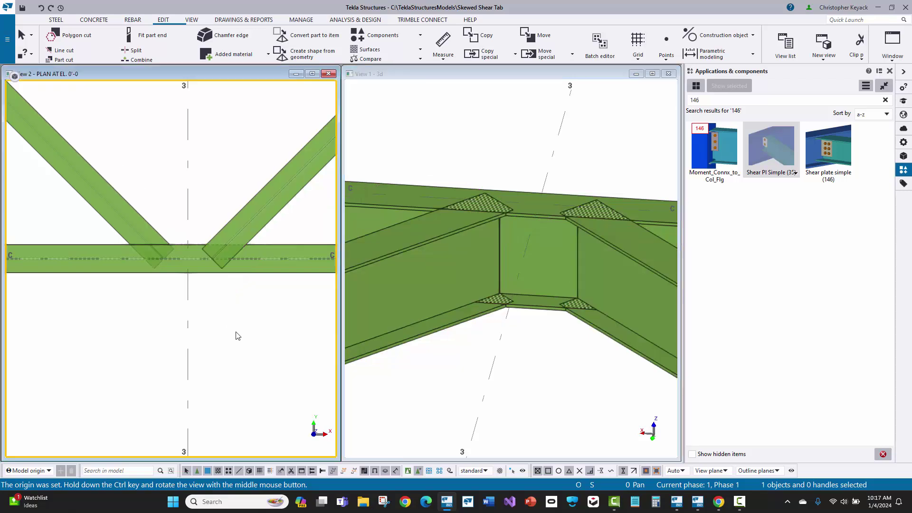
Step: Load the saved Skewed settings into the Shear plate simple (146) connection, check the beam end cut option, and accept the settings
{"action": "left_click", "coordinate": [827, 146]}
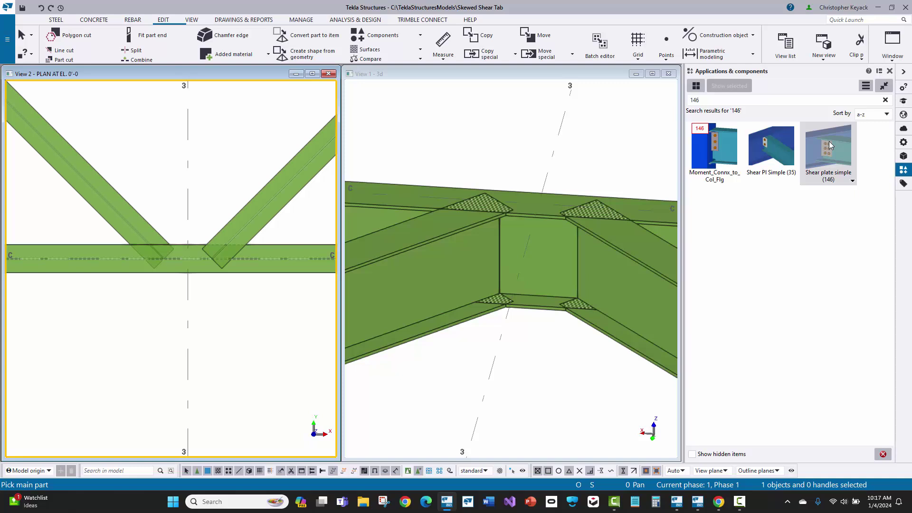
{"action": "double_click", "coordinate": [829, 141]}
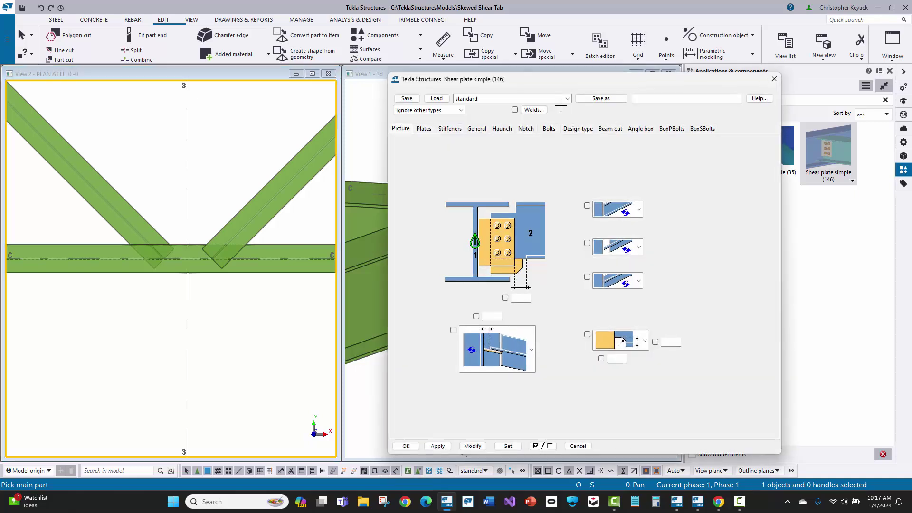
{"action": "left_click", "coordinate": [513, 98]}
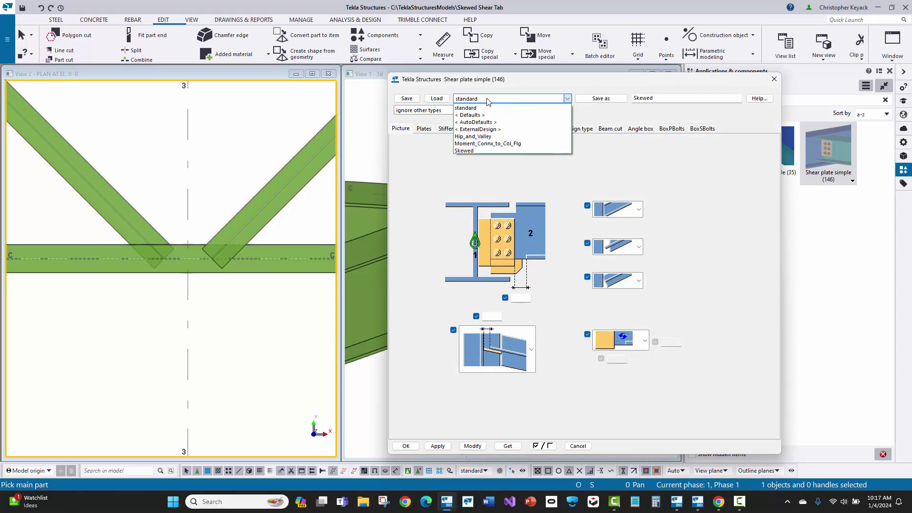
{"action": "left_click", "coordinate": [465, 151]}
{"action": "left_click", "coordinate": [437, 99]}
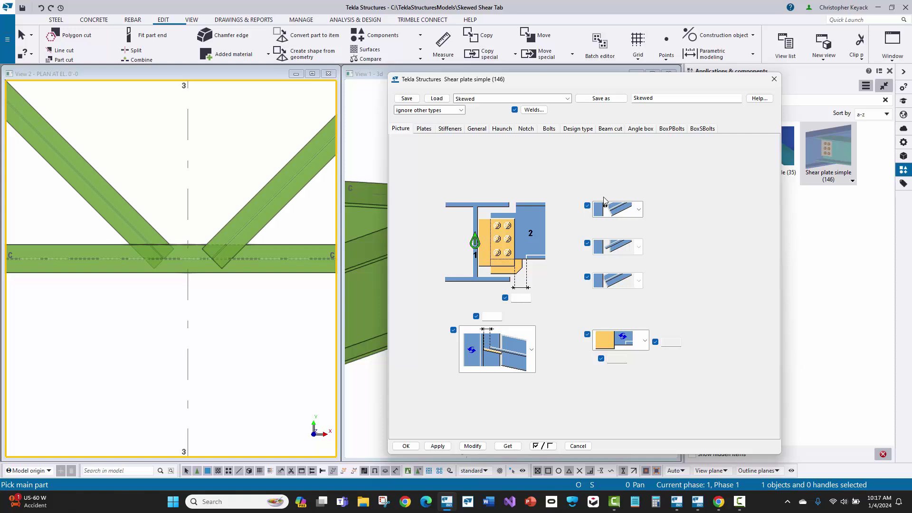
{"action": "left_click", "coordinate": [623, 215]}
{"action": "left_click", "coordinate": [622, 213]}
{"action": "left_click", "coordinate": [404, 447]}
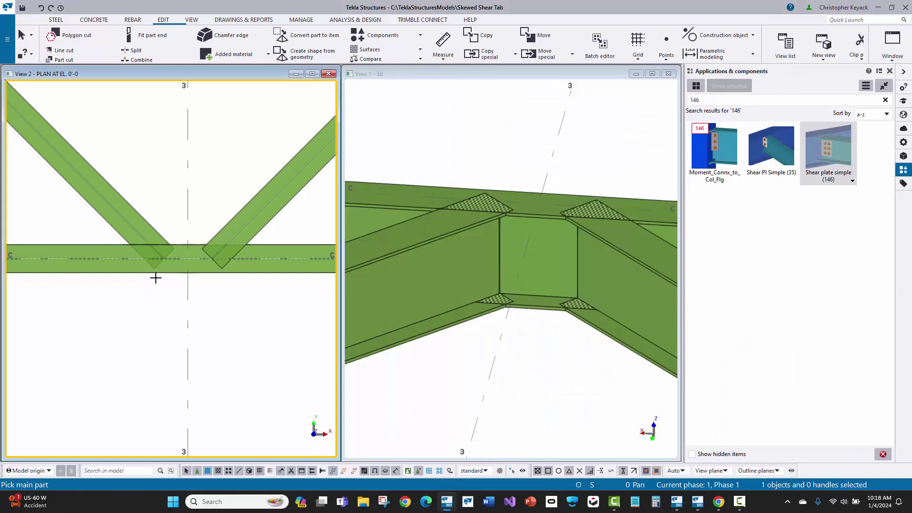
Step: Apply the Shear plate simple (146) connection between the grid C girder and each of the two skewed beams near grid 3
{"action": "left_click", "coordinate": [153, 261]}
{"action": "left_click", "coordinate": [135, 211]}
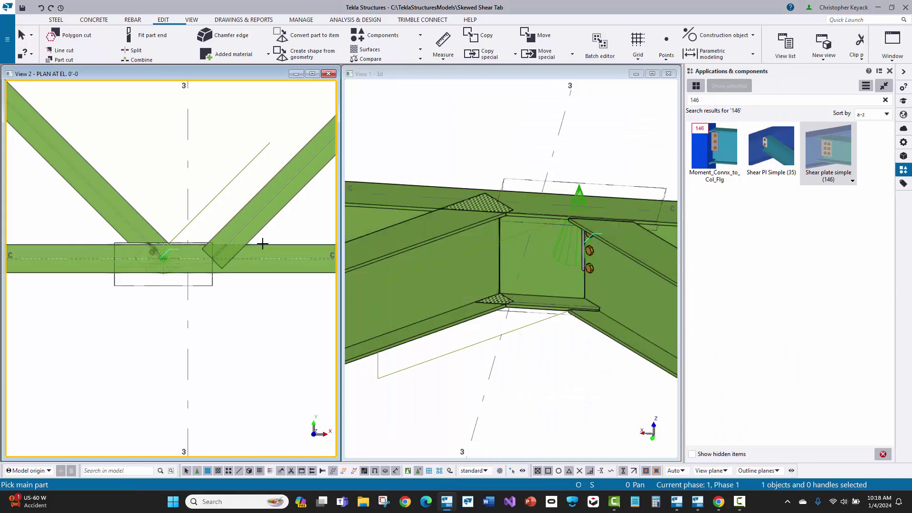
{"action": "left_click", "coordinate": [273, 249]}
{"action": "left_click", "coordinate": [264, 220]}
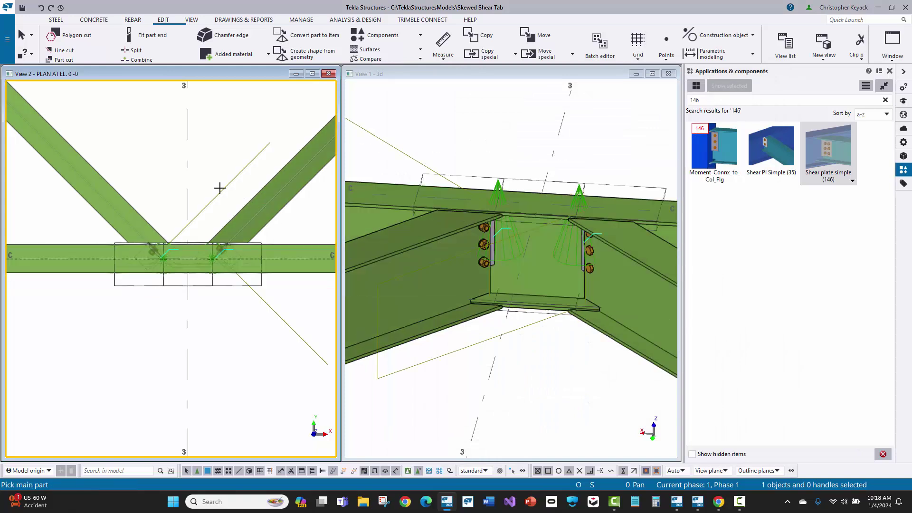
{"action": "right_click", "coordinate": [145, 157]}
{"action": "left_click", "coordinate": [157, 163]}
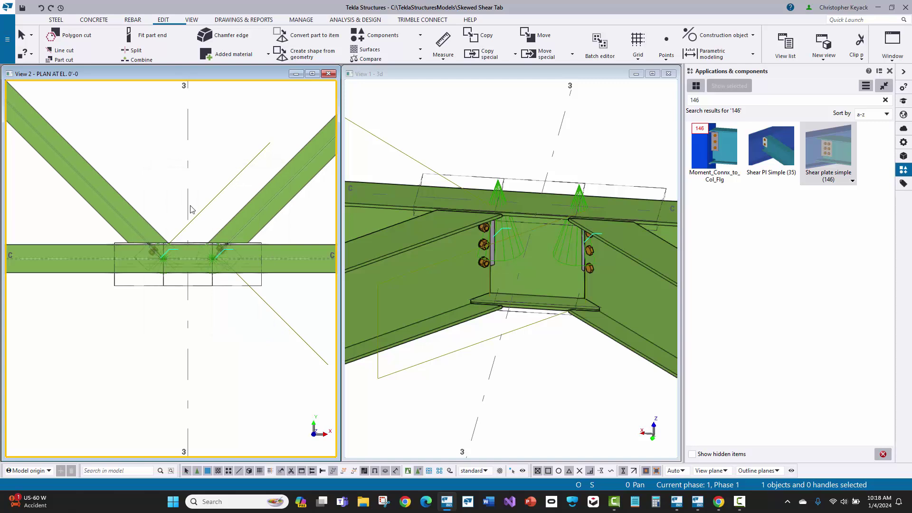
Step: Examine in plan how the new shear plates and bolts meet the grid C girder and compare the skewed beams along it
{"action": "left_click", "coordinate": [241, 212]}
{"action": "left_click", "coordinate": [134, 207]}
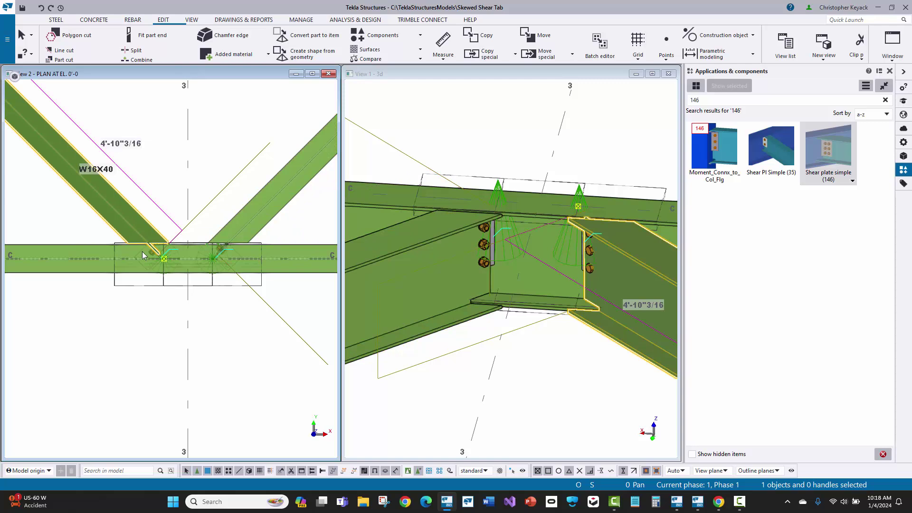
{"action": "left_click", "coordinate": [167, 161]}
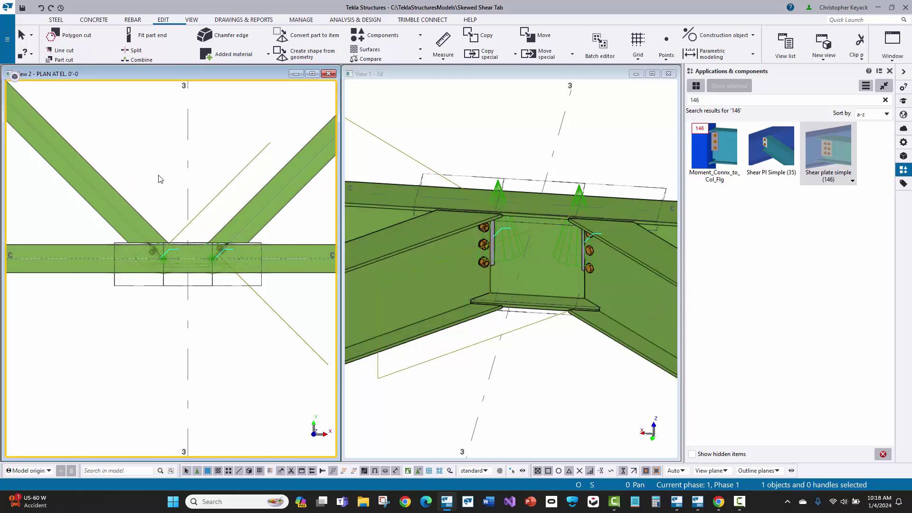
{"action": "scroll", "coordinate": [160, 179], "scroll_direction": "down", "scroll_amount": 5}
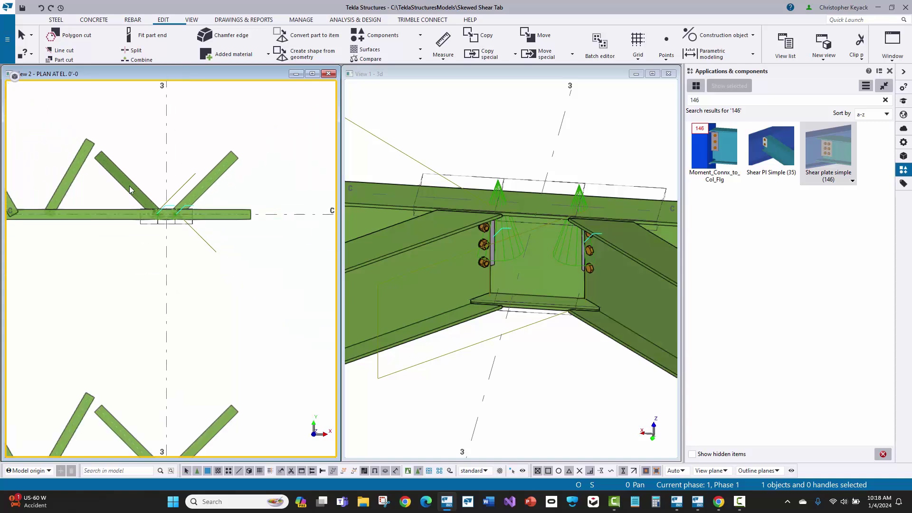
{"action": "middle_click_drag", "start_coordinate": [251, 219], "coordinate": [188, 214]}
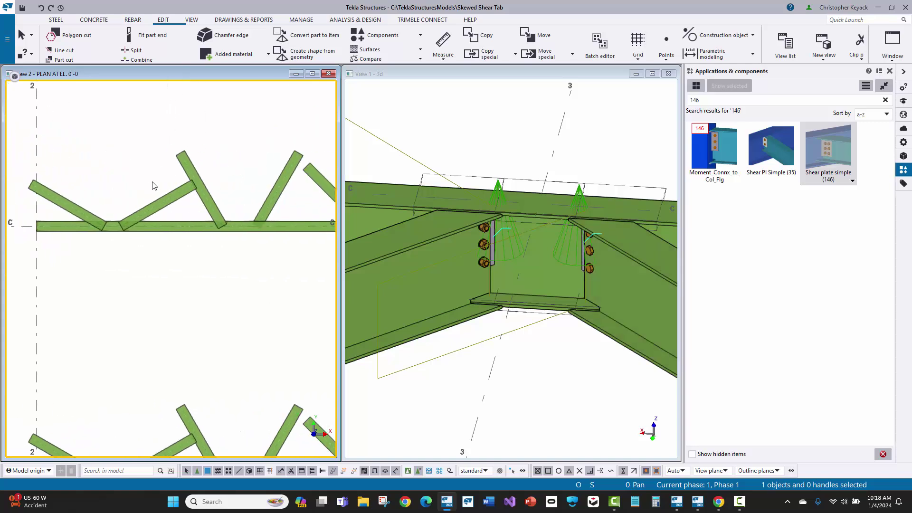
{"action": "middle_click_drag", "start_coordinate": [110, 212], "coordinate": [244, 228]}
{"action": "scroll", "coordinate": [216, 155], "scroll_direction": "up", "scroll_amount": 4}
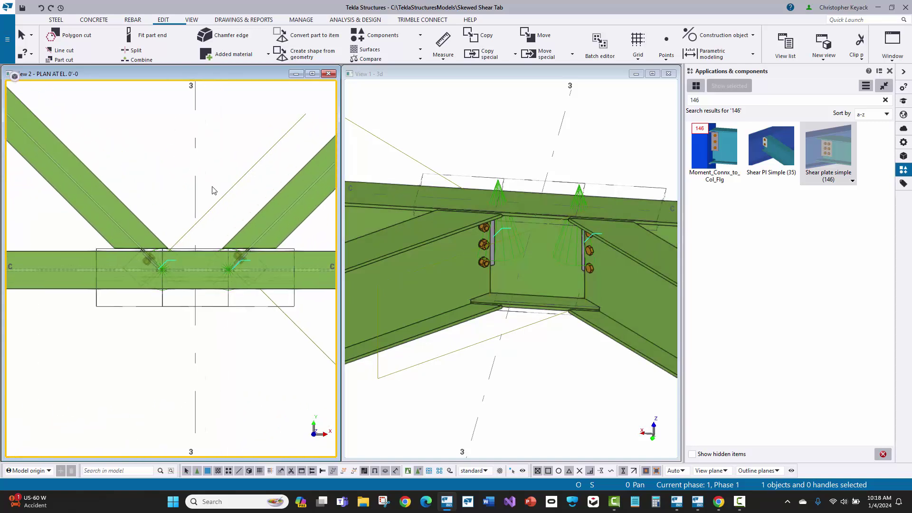
{"action": "scroll", "coordinate": [190, 187], "scroll_direction": "up", "scroll_amount": 1}
{"action": "scroll", "coordinate": [118, 230], "scroll_direction": "up", "scroll_amount": 4}
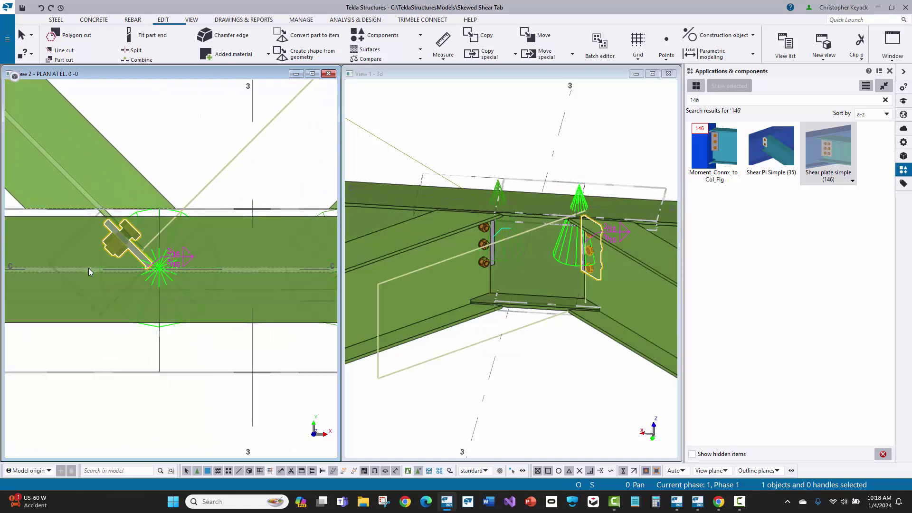
{"action": "middle_click_drag", "start_coordinate": [89, 268], "coordinate": [141, 262]}
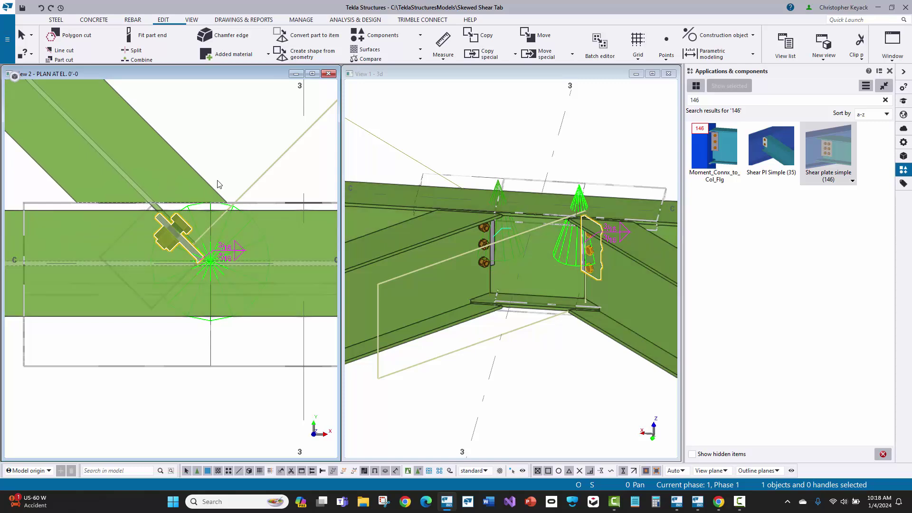
{"action": "scroll", "coordinate": [156, 186], "scroll_direction": "up", "scroll_amount": 2}
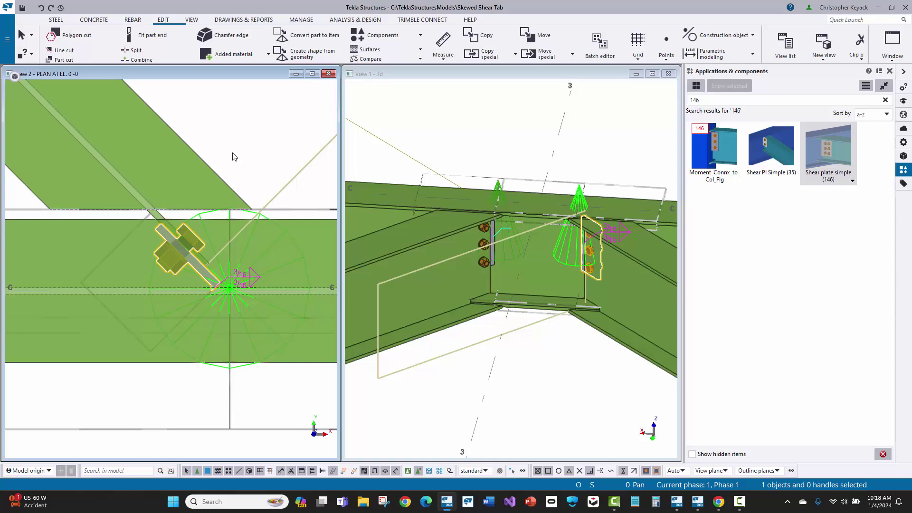
Step: Change the beam end cut and flange cut options to square off the skewed beam left of grid 3, and modify its connection
{"action": "double_click", "coordinate": [289, 234]}
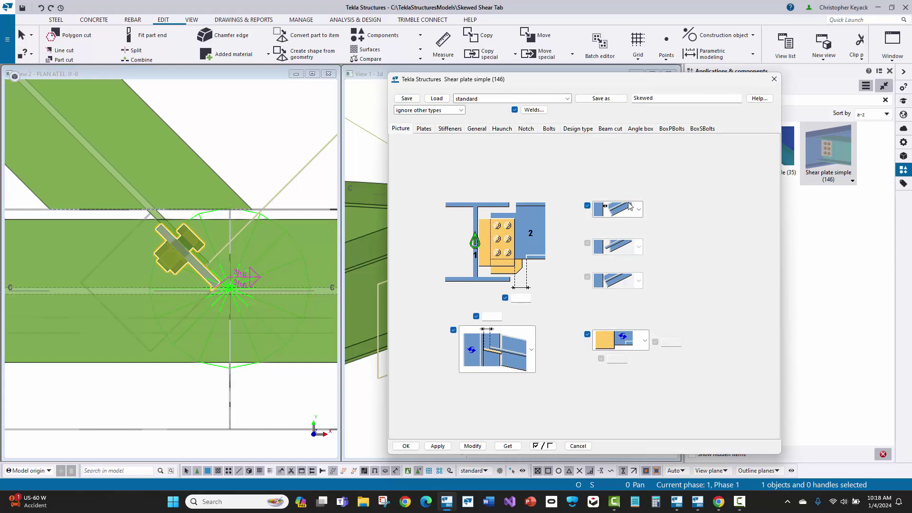
{"action": "left_click", "coordinate": [629, 205]}
{"action": "left_click", "coordinate": [603, 297]}
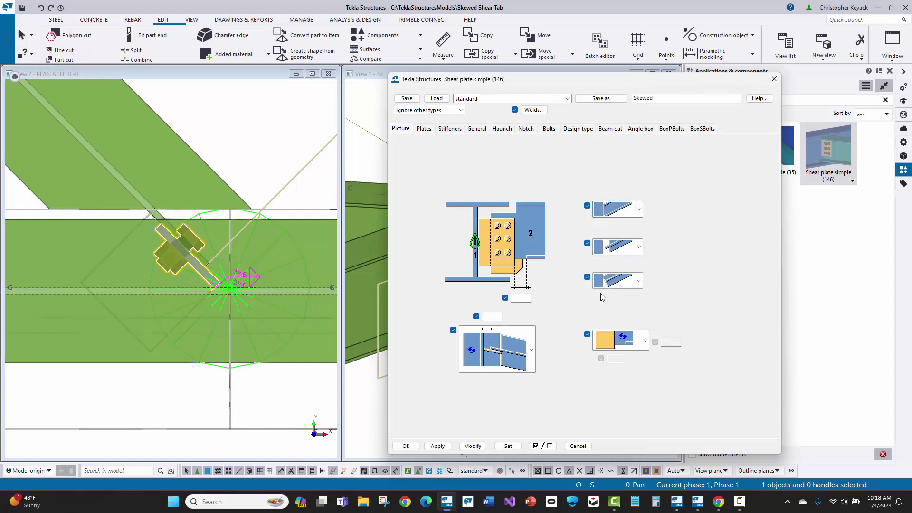
{"action": "left_click", "coordinate": [636, 247]}
{"action": "left_click", "coordinate": [624, 271]}
{"action": "left_click", "coordinate": [621, 284]}
{"action": "left_click", "coordinate": [616, 287]}
{"action": "left_click", "coordinate": [471, 443]}
Step: Examine the modified connection's plate, bolts and beam end cut close up in the plan view
{"action": "left_click", "coordinate": [256, 144]}
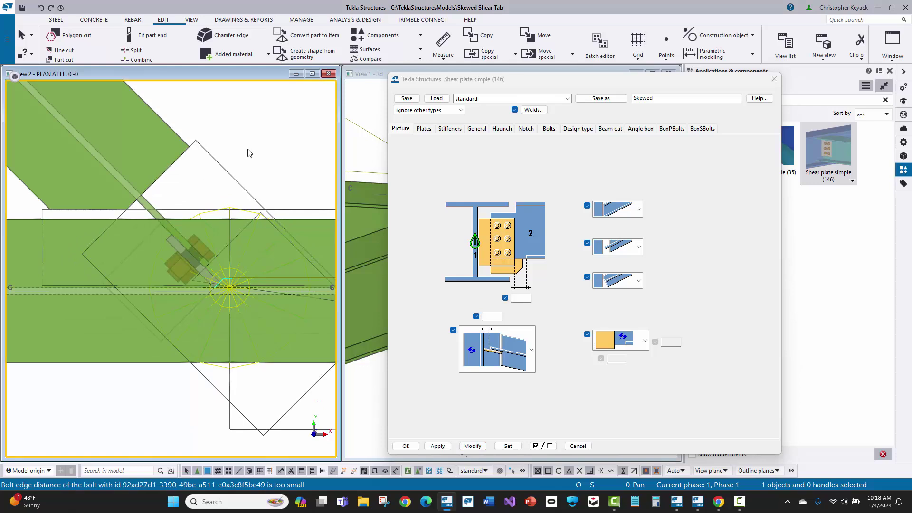
{"action": "key", "text": "v"}
{"action": "left_click", "coordinate": [187, 272]}
{"action": "scroll", "coordinate": [187, 271], "scroll_direction": "up", "scroll_amount": 2}
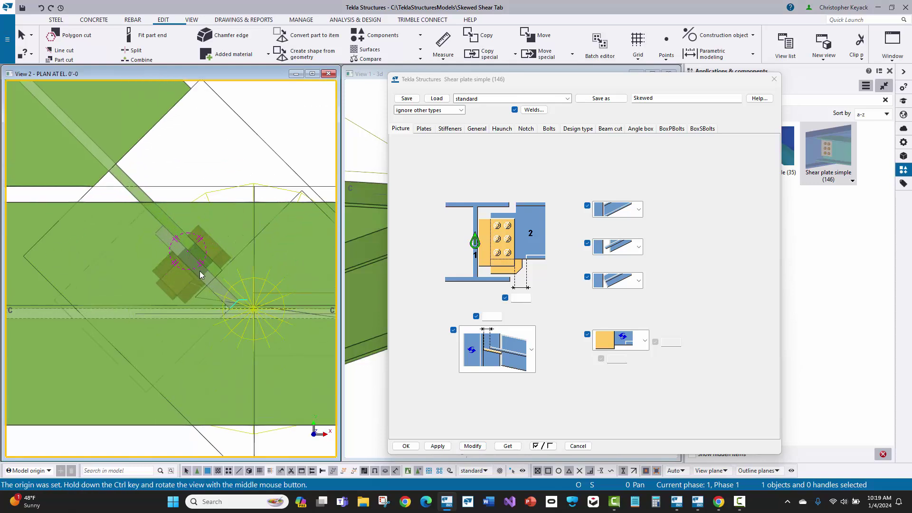
{"action": "scroll", "coordinate": [212, 260], "scroll_direction": "down", "scroll_amount": 1}
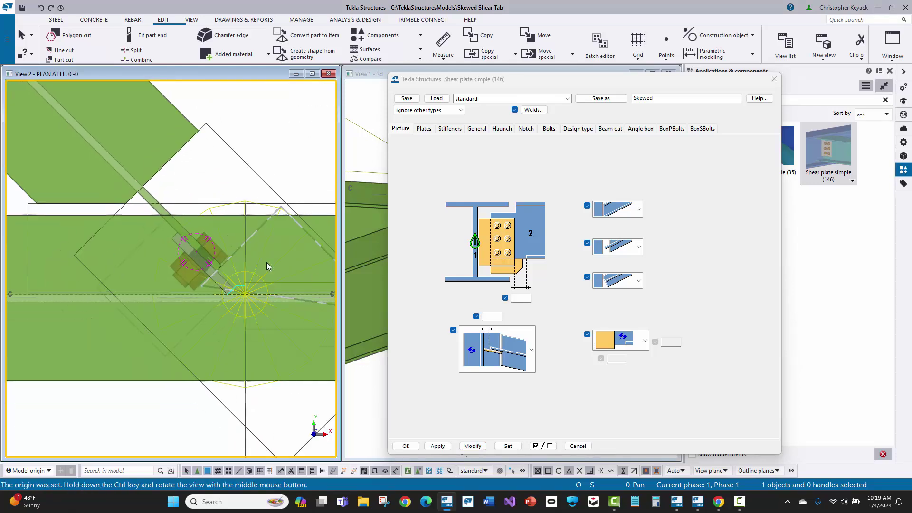
{"action": "left_click", "coordinate": [496, 316]}
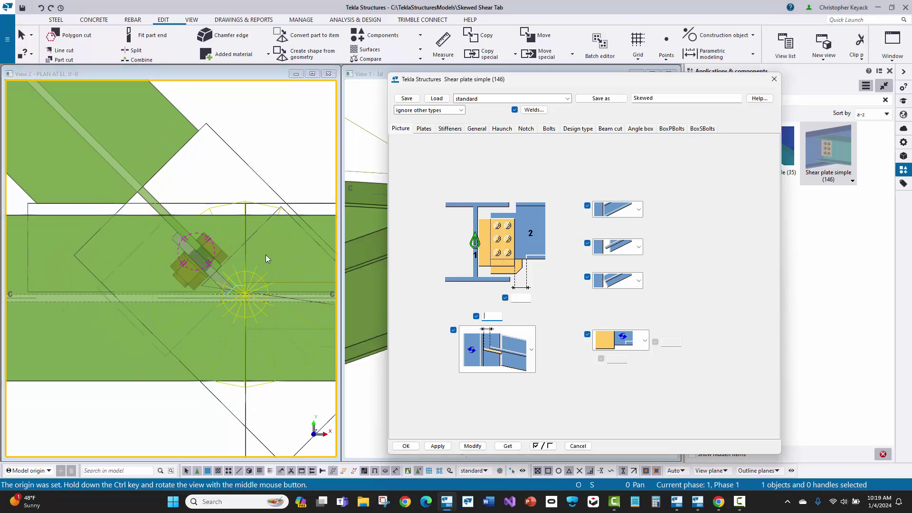
{"action": "middle_click_drag", "start_coordinate": [235, 283], "coordinate": [235, 230], "text": "ctrl"}
{"action": "scroll", "coordinate": [234, 231], "scroll_direction": "down", "scroll_amount": 1}
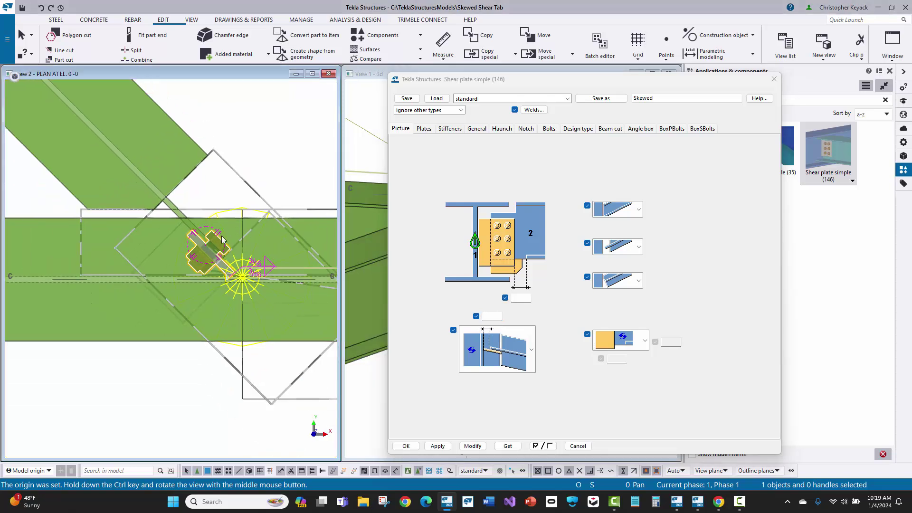
Step: Inspect the modified shear plate and bolts in three dimensions, review the connection's notch options, and close its settings
{"action": "key", "text": "v"}
{"action": "left_click", "coordinate": [207, 246]}
{"action": "middle_click_drag", "start_coordinate": [207, 271], "coordinate": [300, 190], "text": "ctrl"}
{"action": "scroll", "coordinate": [155, 271], "scroll_direction": "up", "scroll_amount": 3}
{"action": "middle_click_drag", "start_coordinate": [155, 283], "coordinate": [189, 217], "text": "ctrl"}
{"action": "scroll", "coordinate": [170, 230], "scroll_direction": "up", "scroll_amount": 2}
{"action": "middle_click_drag", "start_coordinate": [183, 259], "coordinate": [195, 217], "text": "ctrl"}
{"action": "scroll", "coordinate": [176, 211], "scroll_direction": "down", "scroll_amount": 5}
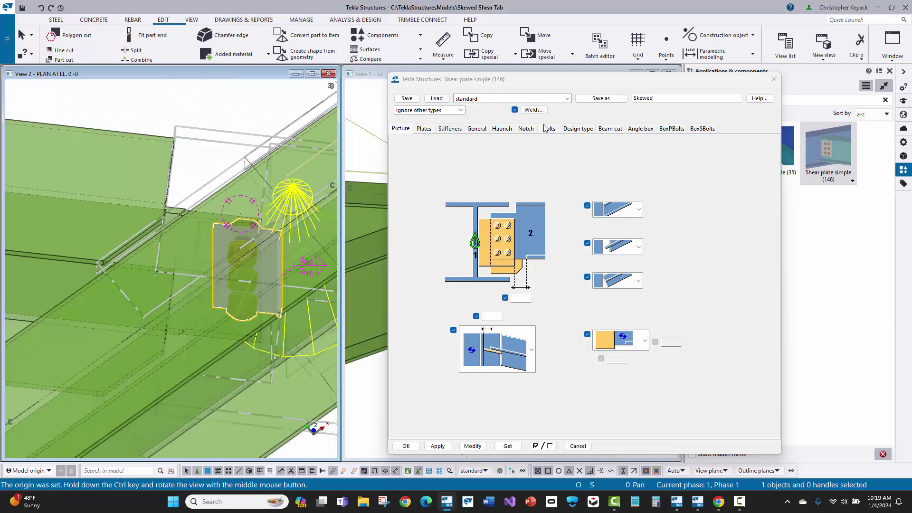
{"action": "left_click", "coordinate": [526, 129]}
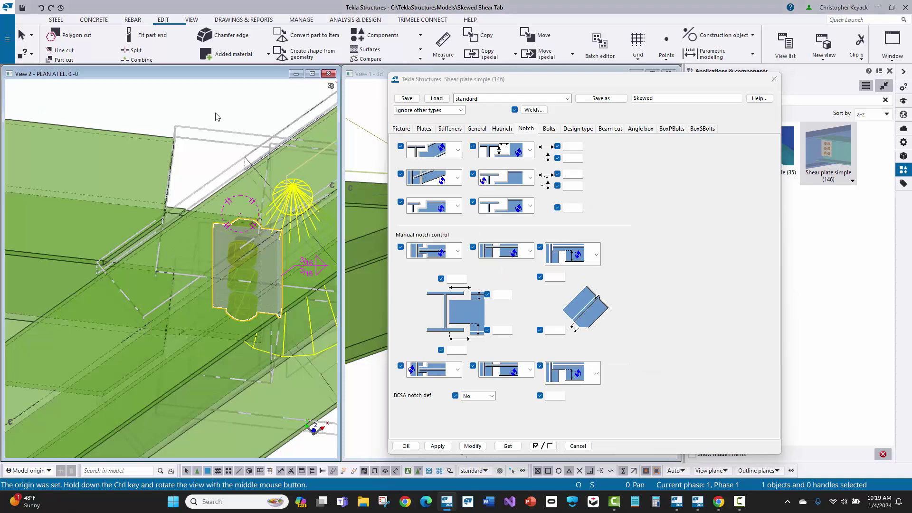
{"action": "left_click", "coordinate": [775, 79]}
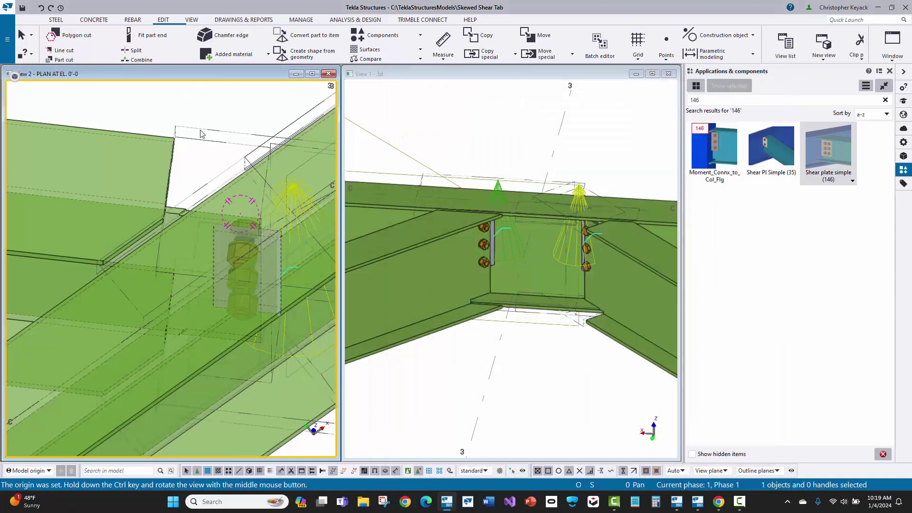
Step: Delete both Shear plate simple (146) connections from the skewed beams at the grid C girder
{"action": "middle_click_drag", "start_coordinate": [201, 135], "coordinate": [244, 193], "text": "ctrl"}
{"action": "scroll", "coordinate": [204, 166], "scroll_direction": "down", "scroll_amount": 2}
{"action": "left_click", "coordinate": [244, 204]}
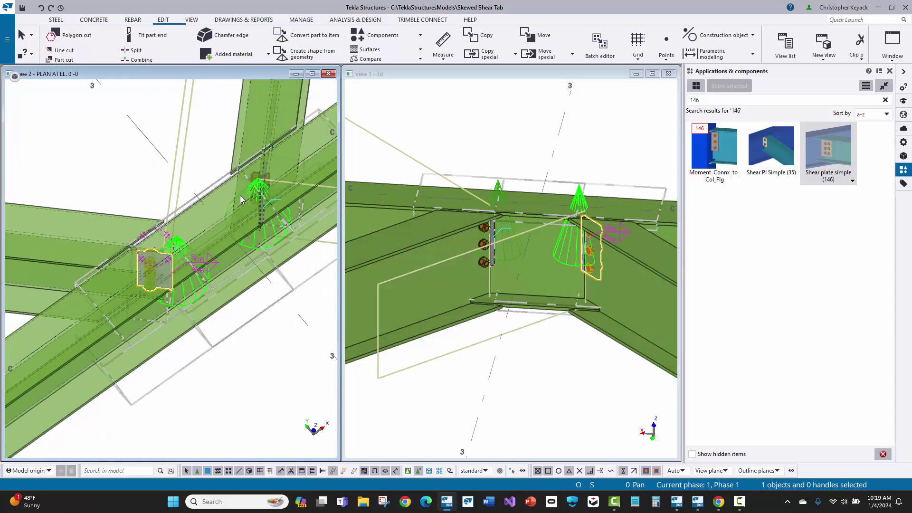
{"action": "left_click", "coordinate": [240, 195], "text": "shift"}
{"action": "key", "text": "Delete"}
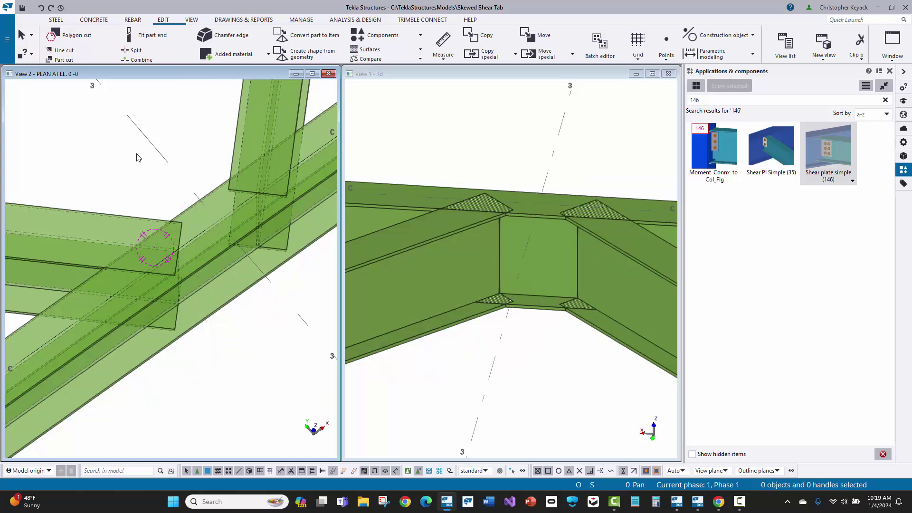
Step: Select the skewed beam left of grid 3 and display the full grid layout in the plan at El. 0'-0
{"action": "middle_click_drag", "start_coordinate": [161, 180], "coordinate": [145, 189]}
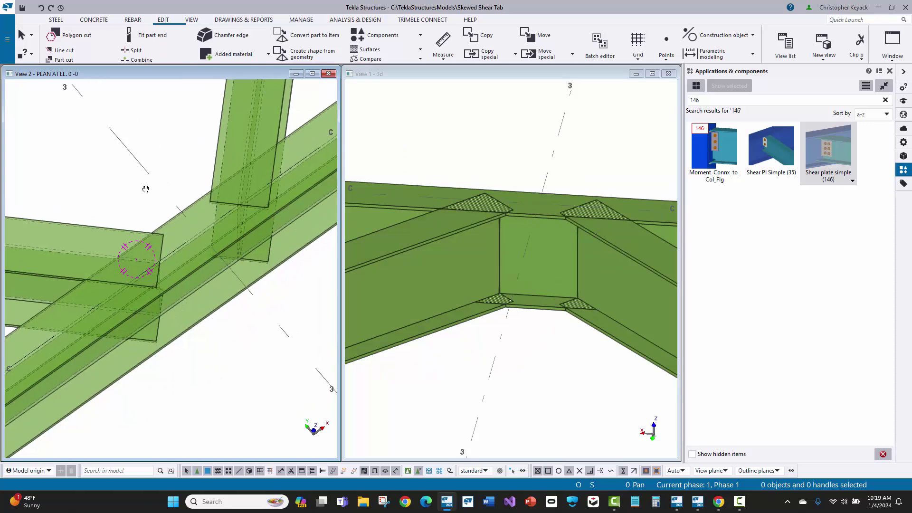
{"action": "left_click", "coordinate": [123, 230]}
{"action": "key", "text": "Home"}
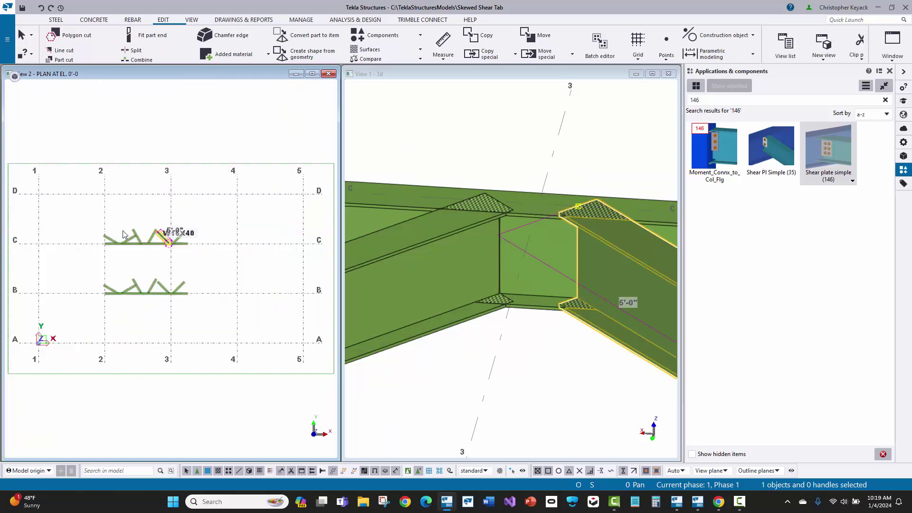
Step: Clear the beam selection, frame the skewed beams at grids C and 3, and open the Shear Pl Simple (35) settings
{"action": "scroll", "coordinate": [171, 243], "scroll_direction": "up", "scroll_amount": 10}
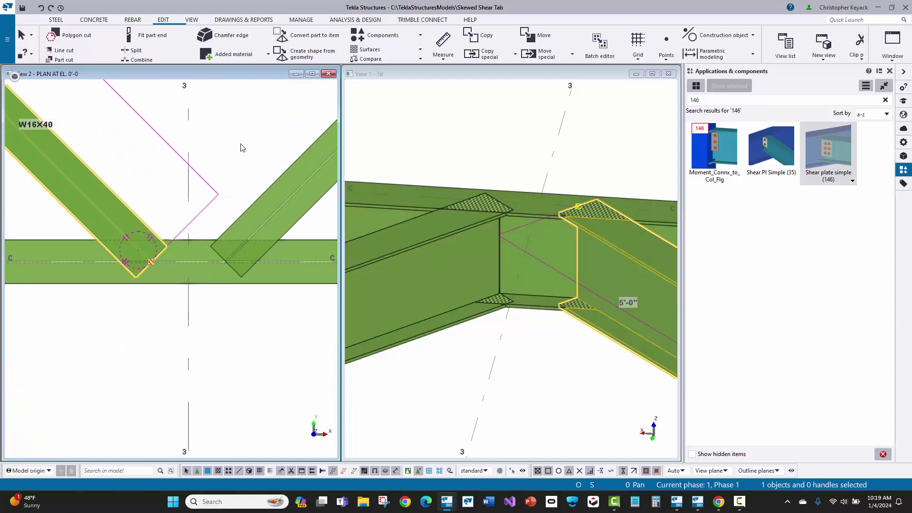
{"action": "left_click", "coordinate": [241, 144]}
{"action": "middle_click_drag", "start_coordinate": [241, 144], "coordinate": [226, 164]}
{"action": "left_click", "coordinate": [775, 146]}
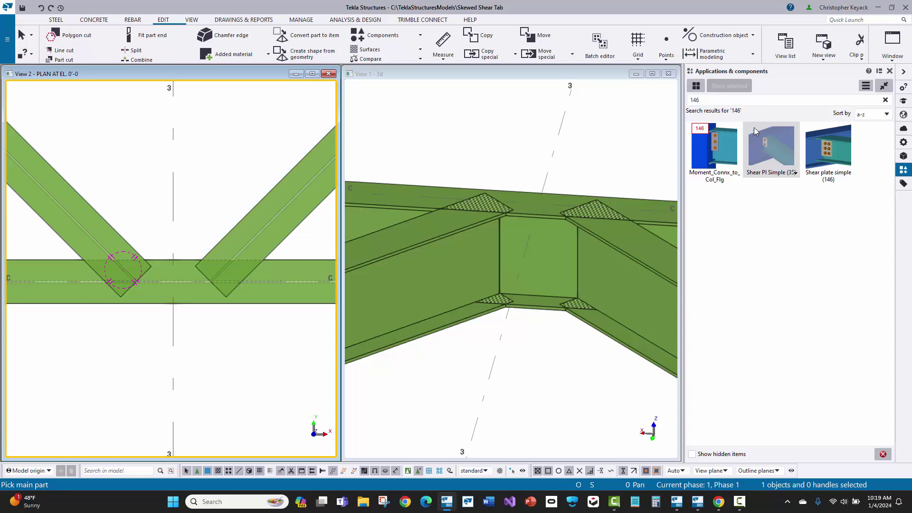
{"action": "double_click", "coordinate": [739, 101]}
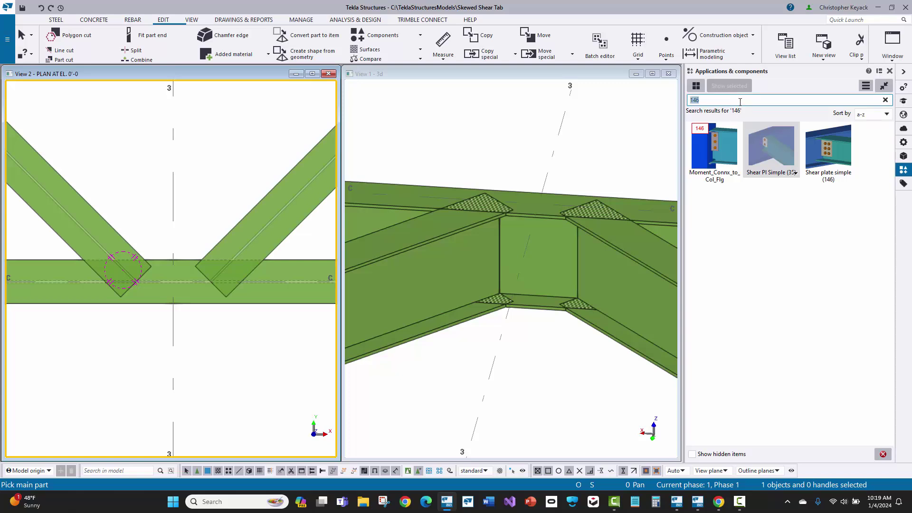
{"action": "double_click", "coordinate": [761, 158]}
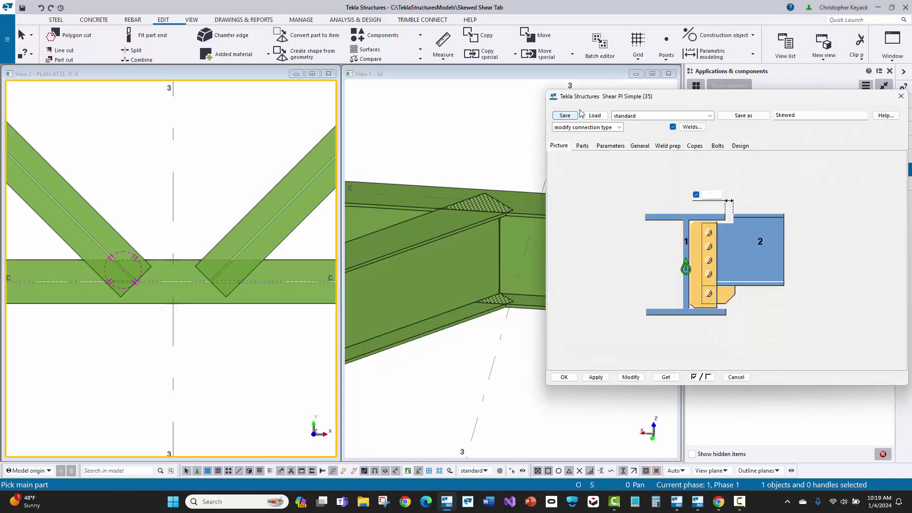
Step: Load and apply the saved Skewed settings for Shear Pl Simple (35), and review the lower flange's cope type options
{"action": "left_click", "coordinate": [643, 117]}
{"action": "left_click", "coordinate": [627, 160]}
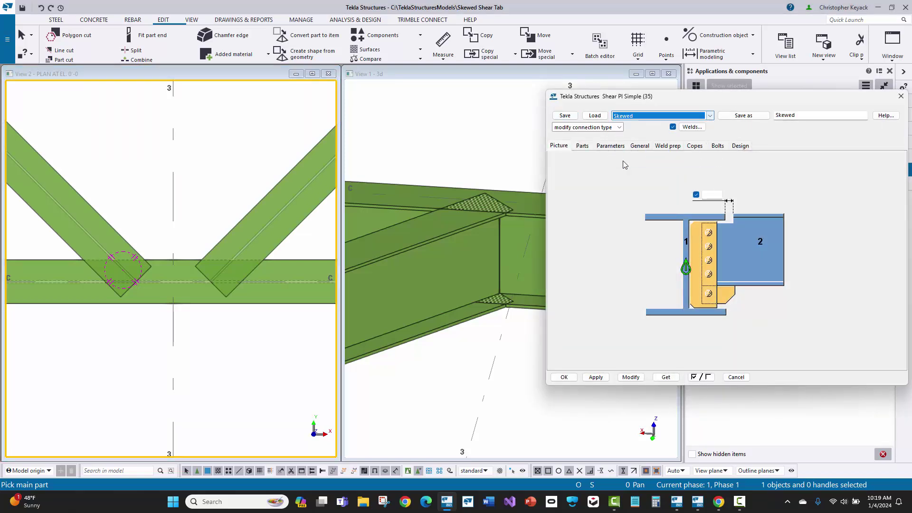
{"action": "left_click", "coordinate": [595, 116]}
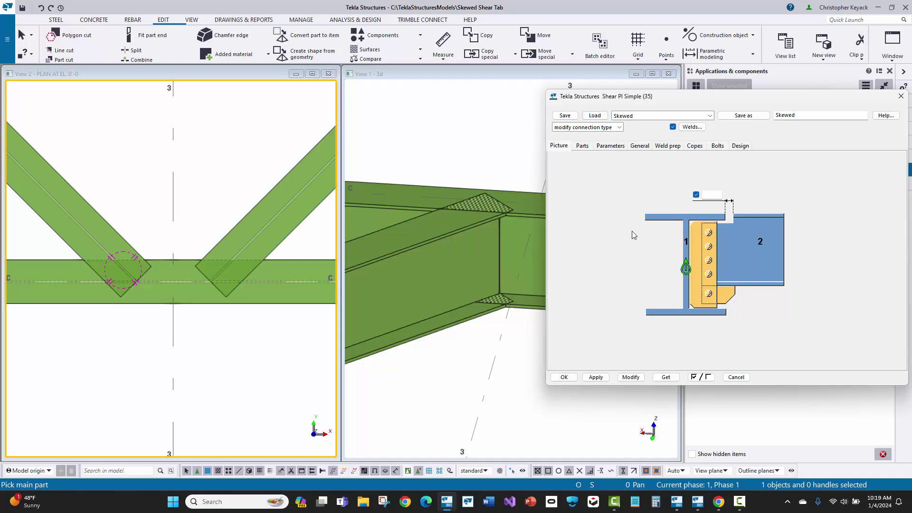
{"action": "left_click", "coordinate": [596, 378]}
{"action": "left_click", "coordinate": [695, 146]}
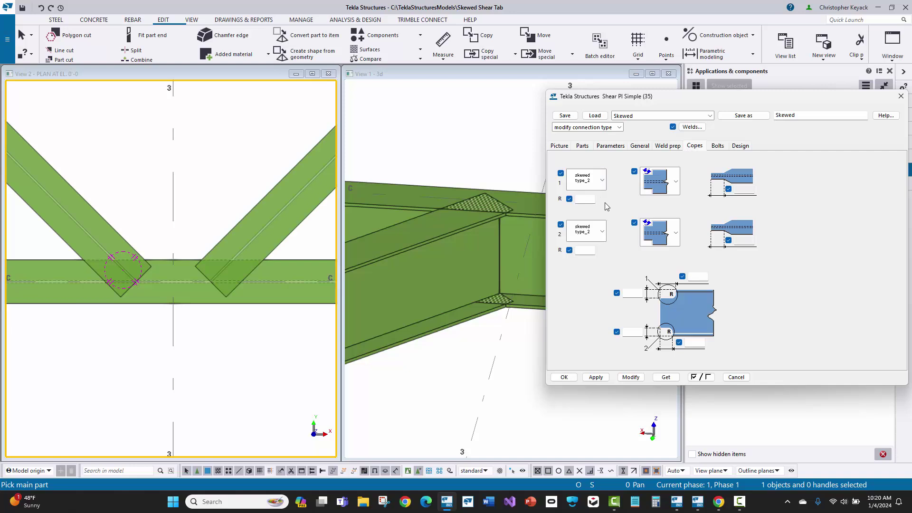
{"action": "left_click", "coordinate": [589, 238]}
{"action": "left_click", "coordinate": [589, 238]}
Step: Connect both skewed beams beside grid 3 to the grid C girder with the Shear Pl Simple (35) component
{"action": "left_click", "coordinate": [202, 303]}
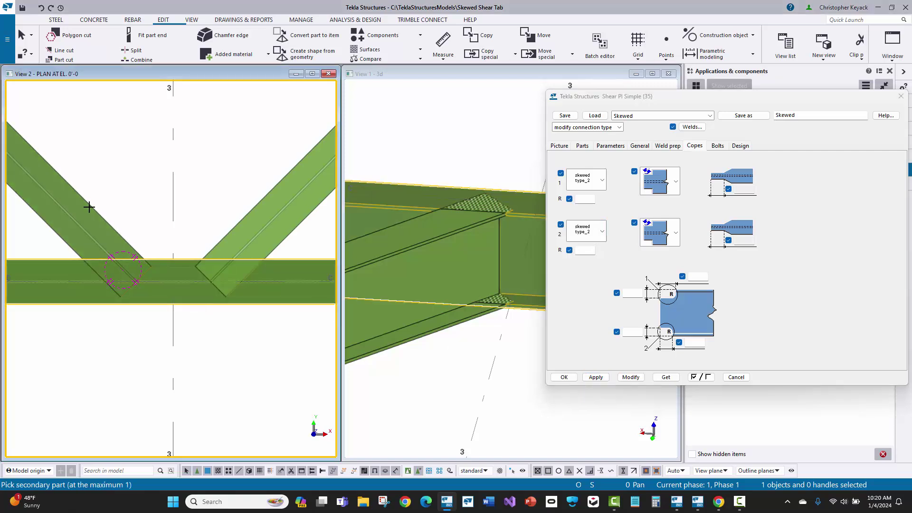
{"action": "left_click", "coordinate": [88, 206]}
{"action": "left_click", "coordinate": [198, 303]}
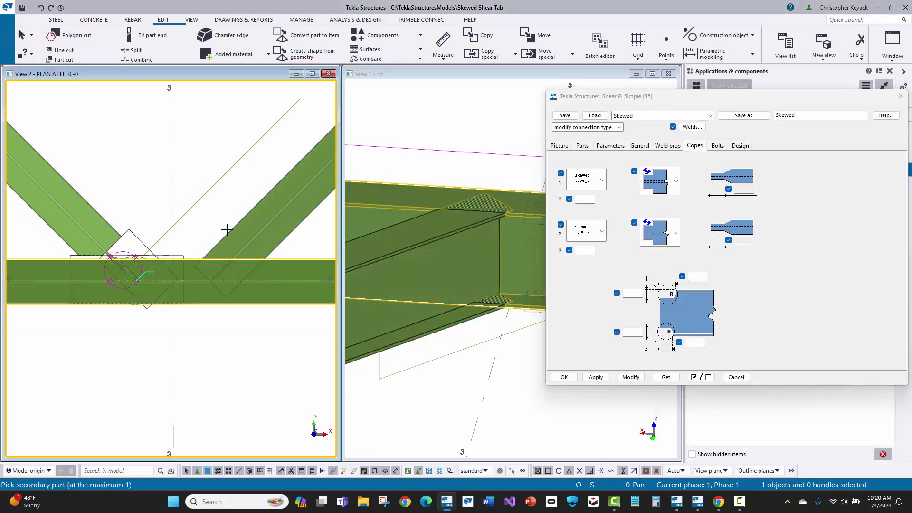
{"action": "left_click", "coordinate": [228, 229]}
{"action": "right_click", "coordinate": [136, 143]}
{"action": "left_click", "coordinate": [151, 143]}
Step: Show the skewed beam left of grid 3 with exact lines and examine its flange cuts in the plan
{"action": "scroll", "coordinate": [87, 266], "scroll_direction": "up", "scroll_amount": 5}
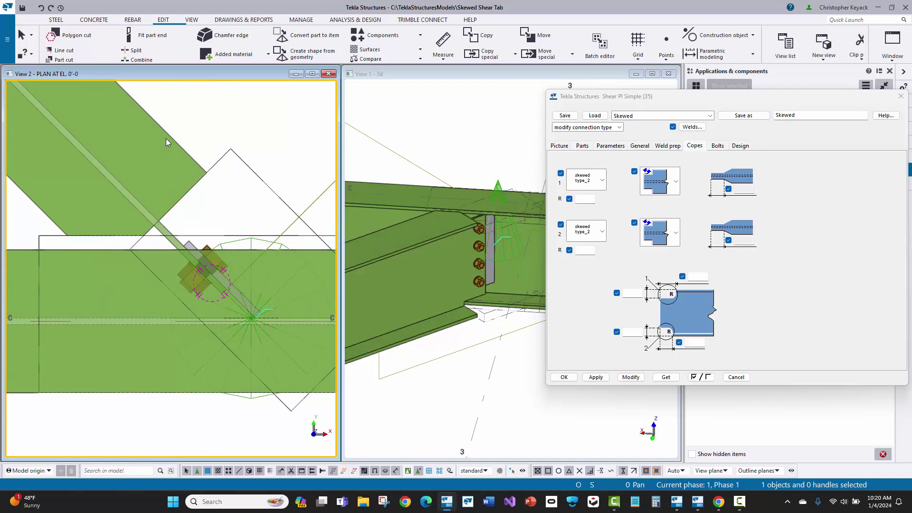
{"action": "left_click", "coordinate": [167, 138]}
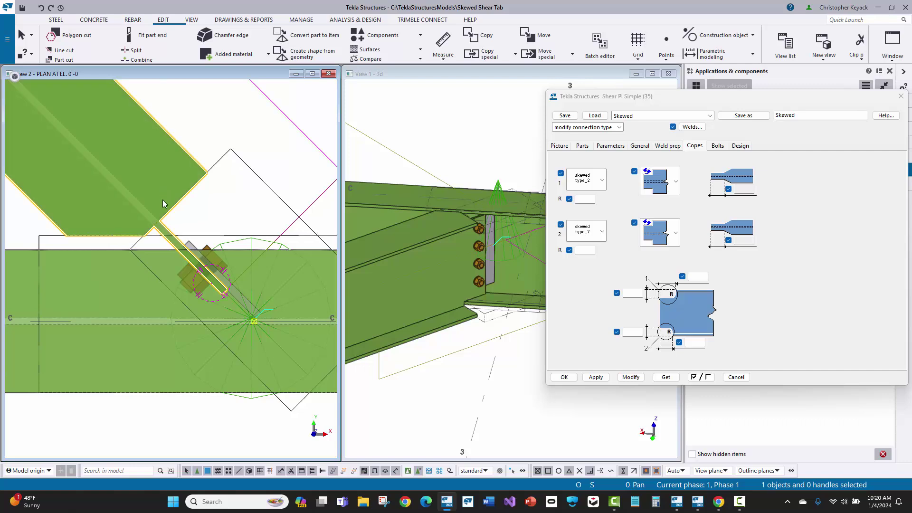
{"action": "right_click", "coordinate": [186, 115]}
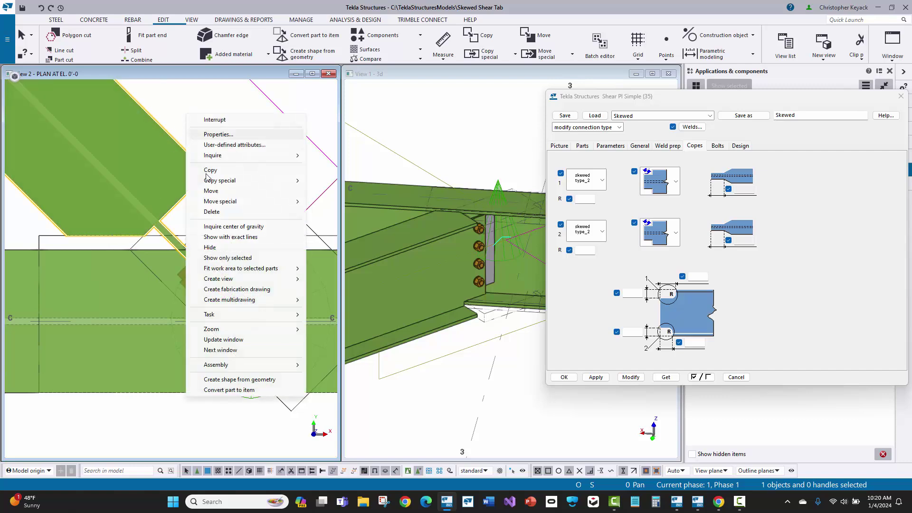
{"action": "left_click", "coordinate": [219, 237]}
{"action": "scroll", "coordinate": [136, 223], "scroll_direction": "up", "scroll_amount": 5}
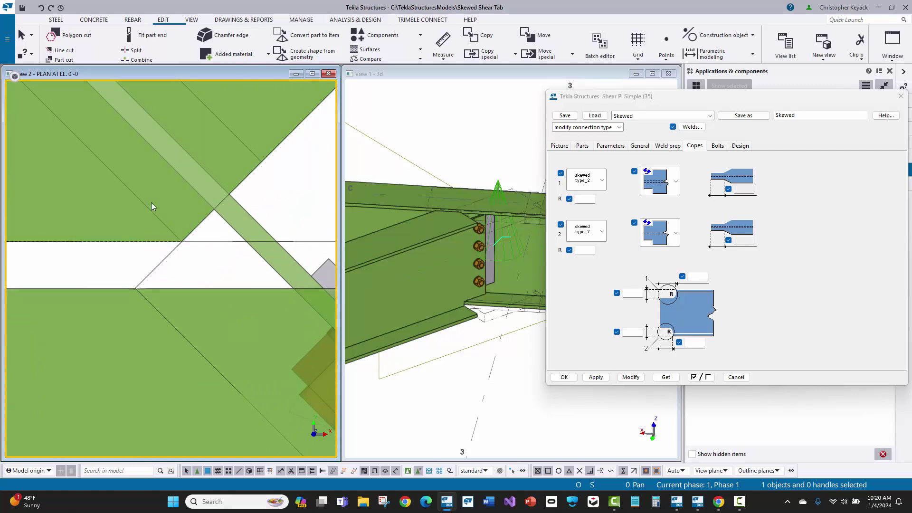
{"action": "scroll", "coordinate": [159, 250], "scroll_direction": "down", "scroll_amount": 4}
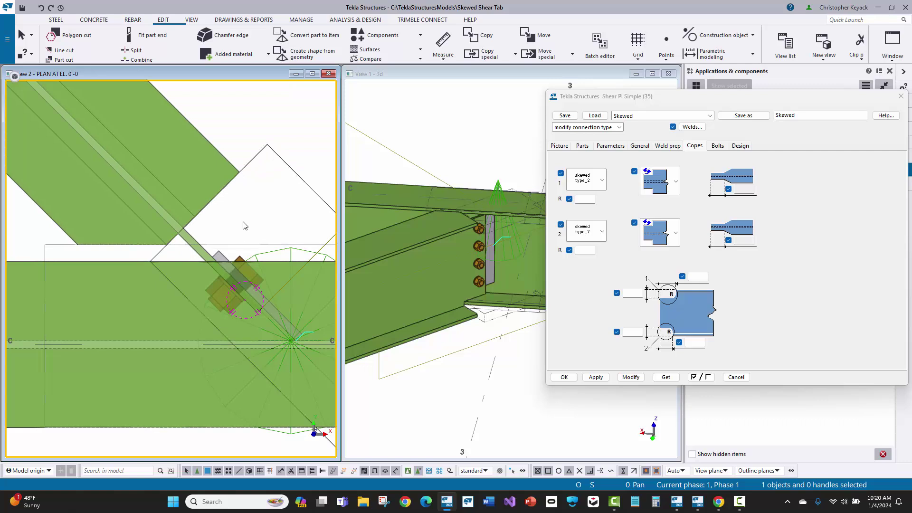
{"action": "scroll", "coordinate": [244, 226], "scroll_direction": "down", "scroll_amount": 3}
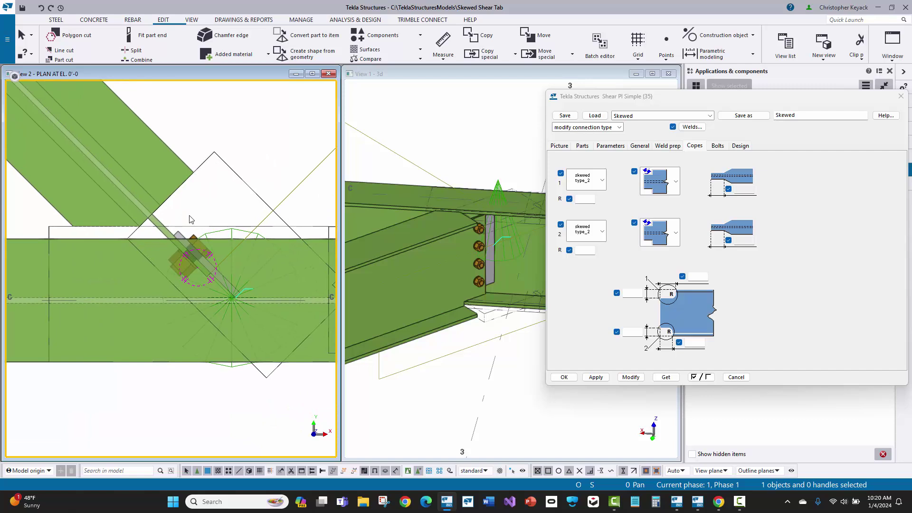
Step: Set the horizontal distance to the first bolt column to 4 inches and modify the connection left of grid 3
{"action": "scroll", "coordinate": [189, 219], "scroll_direction": "up", "scroll_amount": 2}
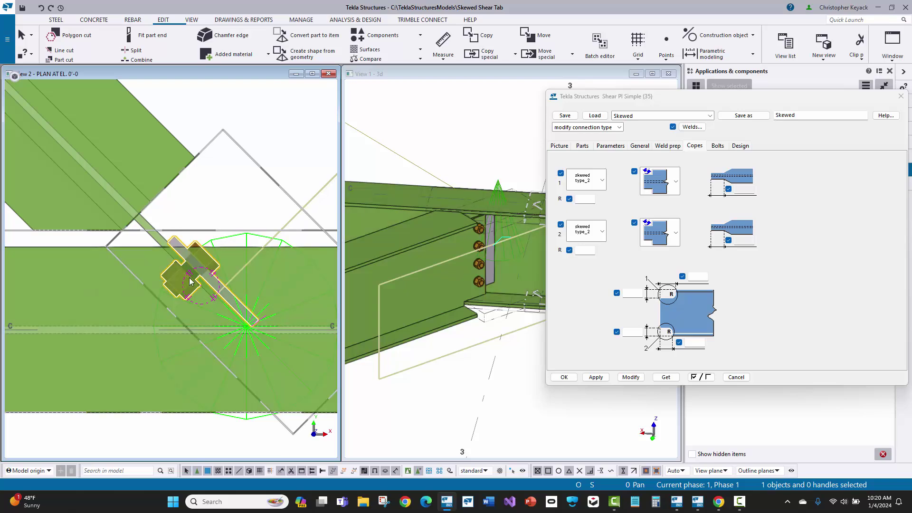
{"action": "scroll", "coordinate": [164, 247], "scroll_direction": "up", "scroll_amount": 1}
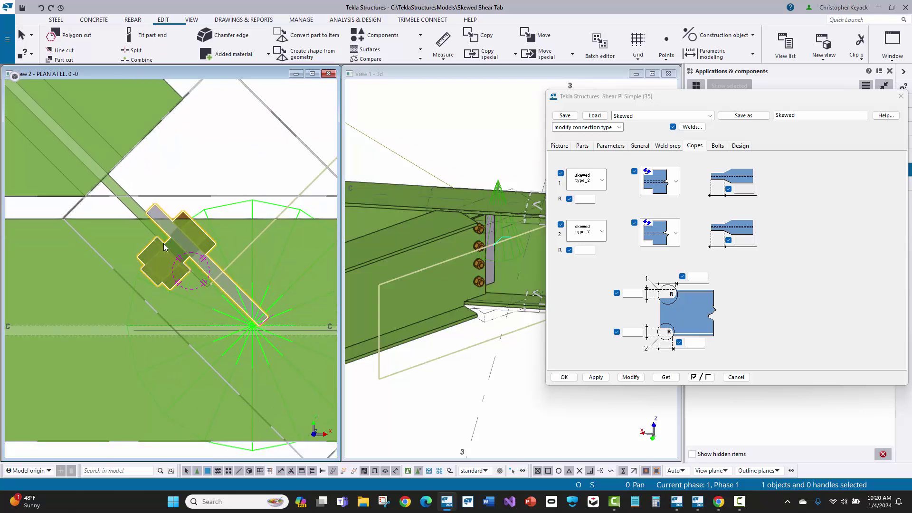
{"action": "left_click", "coordinate": [718, 146]}
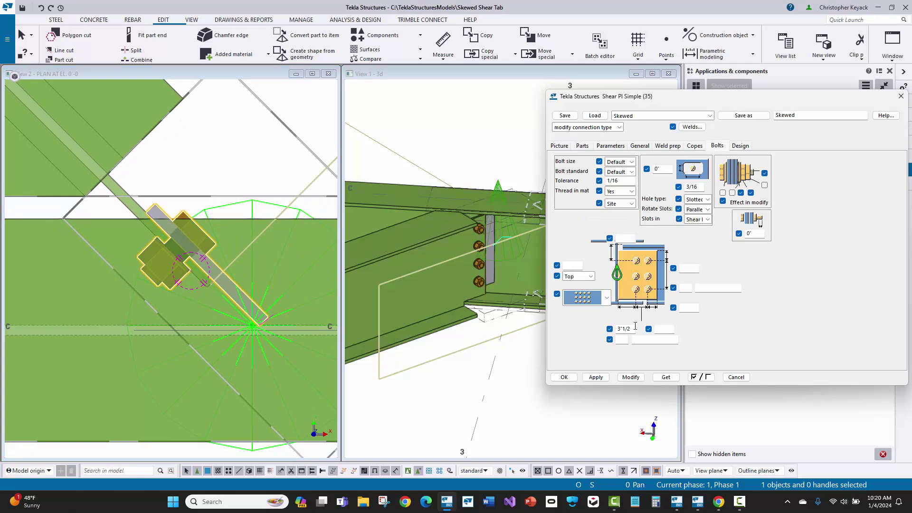
{"action": "left_click_drag", "start_coordinate": [634, 329], "coordinate": [601, 332]}
{"action": "type", "text": "4"}
{"action": "left_click", "coordinate": [631, 376]}
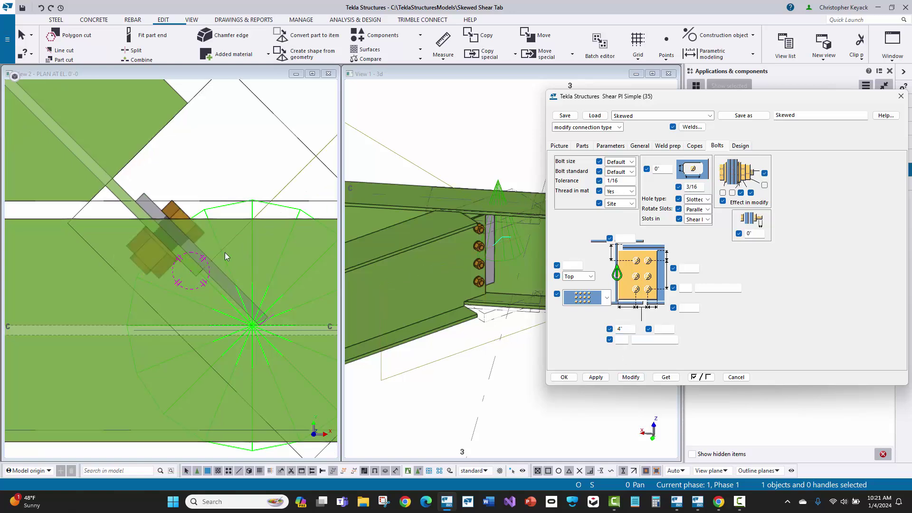
Step: Measure the distance from the girder web to the bolt line along the skewed shear plate in the plan
{"action": "scroll", "coordinate": [169, 276], "scroll_direction": "up", "scroll_amount": 3}
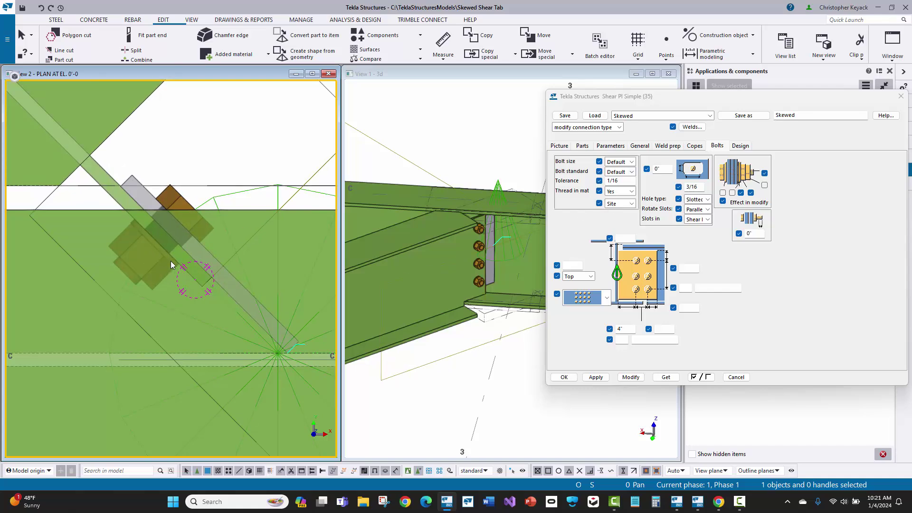
{"action": "left_click", "coordinate": [443, 42]}
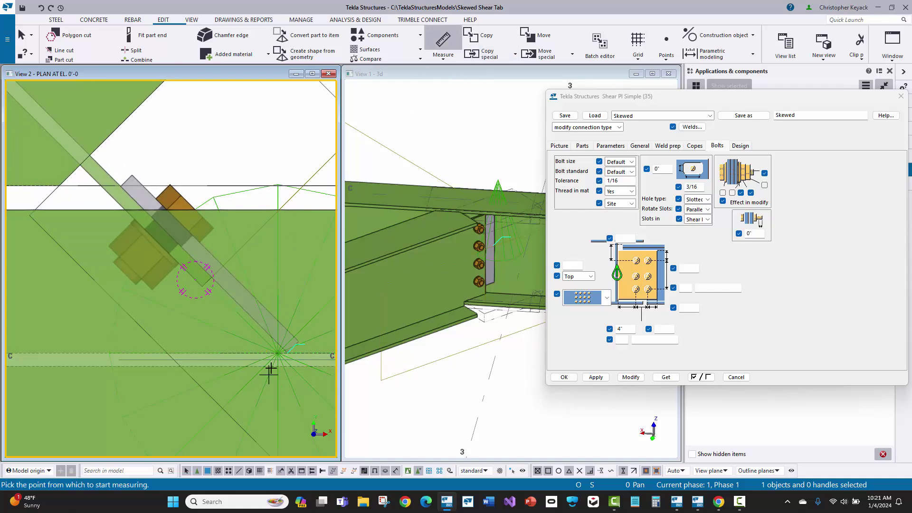
{"action": "left_click", "coordinate": [290, 358]}
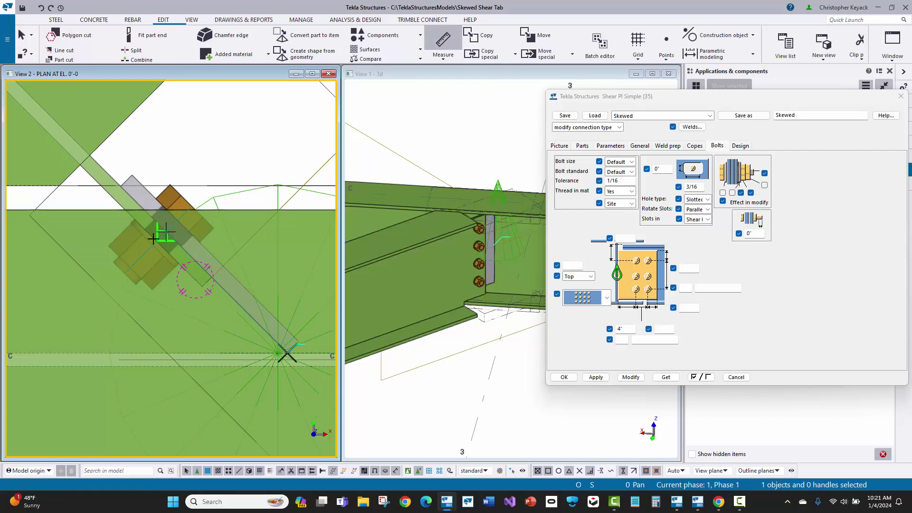
{"action": "left_click", "coordinate": [61, 332]}
{"action": "middle_click_drag", "start_coordinate": [108, 259], "coordinate": [134, 217]}
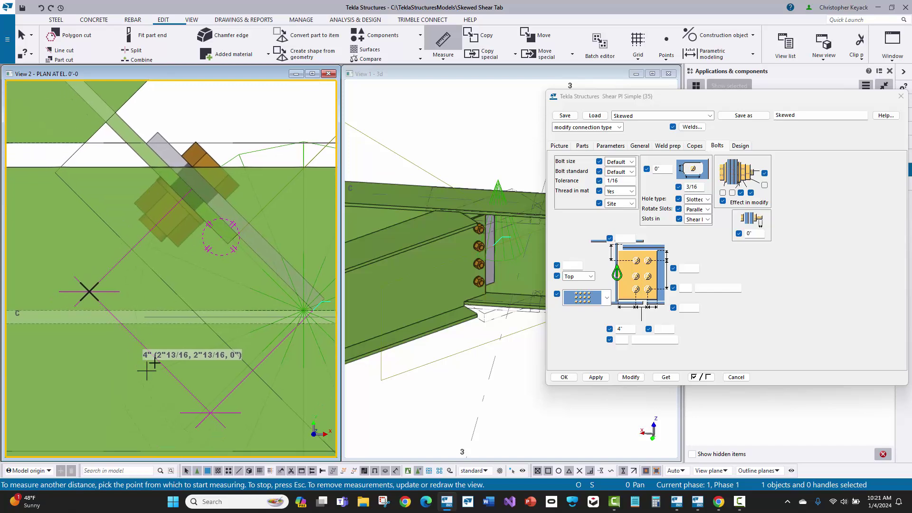
{"action": "right_click", "coordinate": [250, 119]}
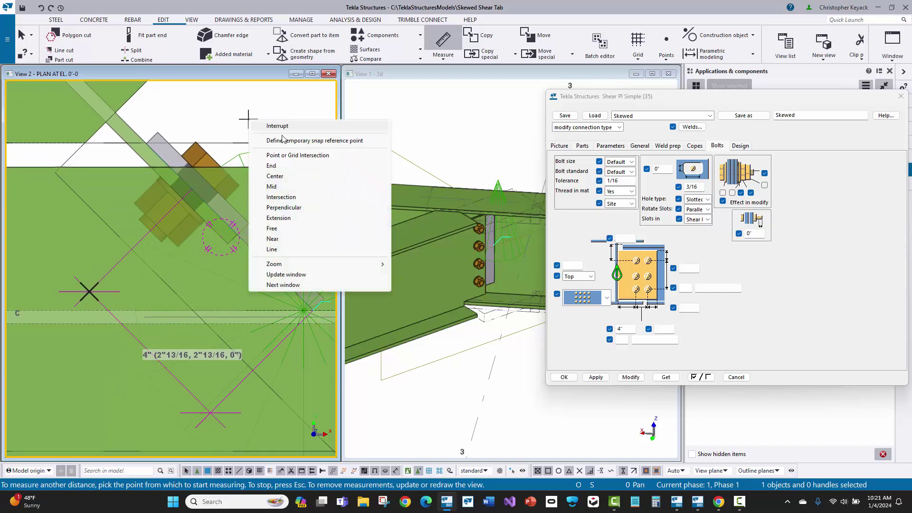
{"action": "left_click", "coordinate": [277, 125]}
Step: Examine the modified connection's plate, bolts and coped beam end in the plan view
{"action": "left_click_drag", "start_coordinate": [626, 329], "coordinate": [559, 334]}
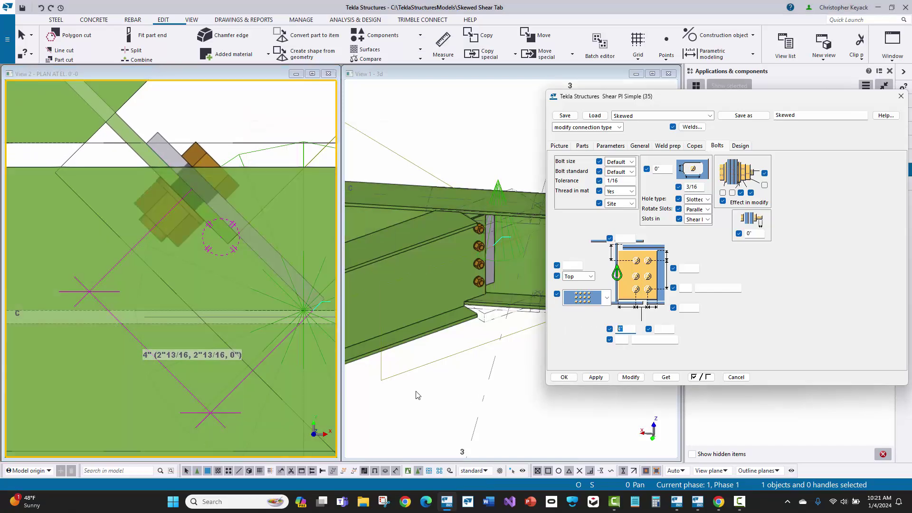
{"action": "left_click", "coordinate": [244, 108]}
{"action": "scroll", "coordinate": [238, 121], "scroll_direction": "down", "scroll_amount": 3}
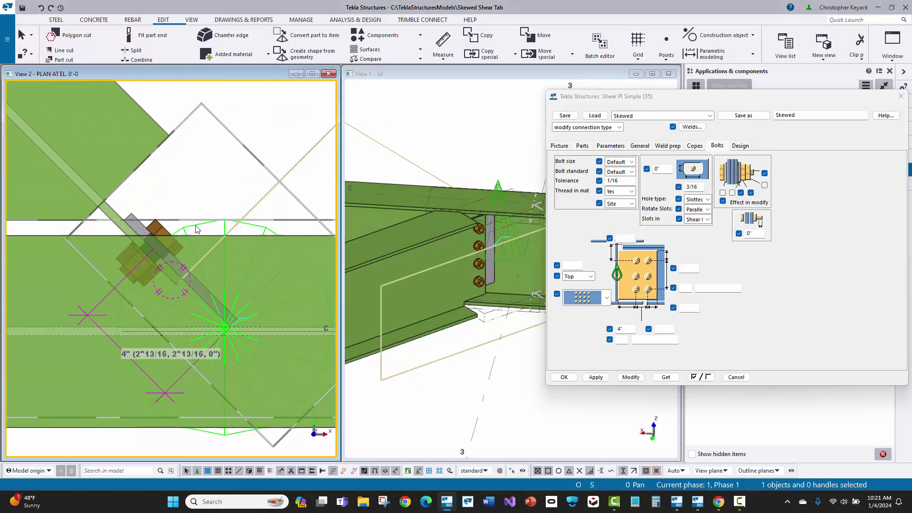
{"action": "left_click", "coordinate": [152, 259]}
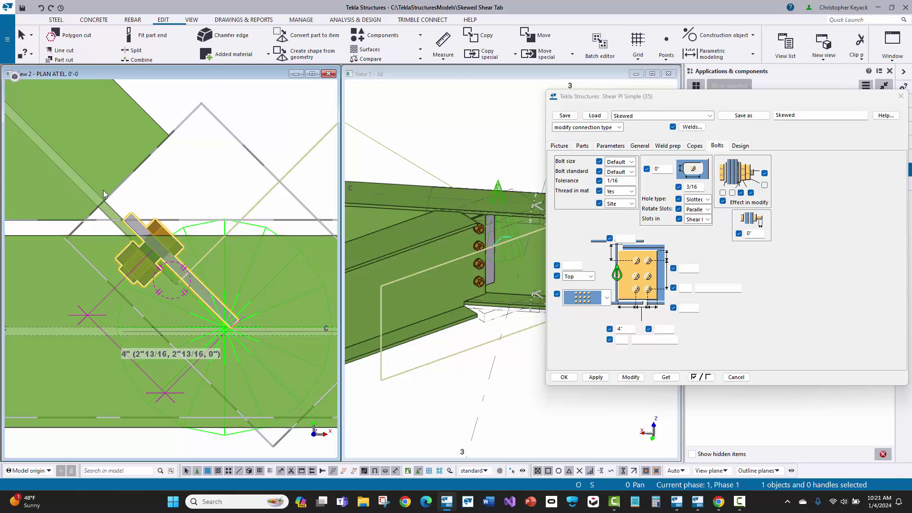
{"action": "scroll", "coordinate": [95, 214], "scroll_direction": "down", "scroll_amount": 1}
{"action": "middle_click_drag", "start_coordinate": [95, 214], "coordinate": [163, 248]}
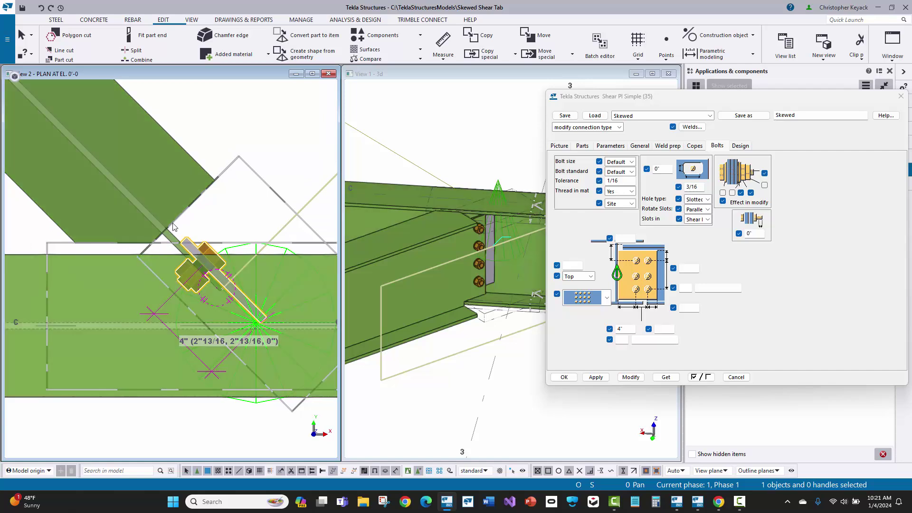
{"action": "left_click", "coordinate": [218, 216]}
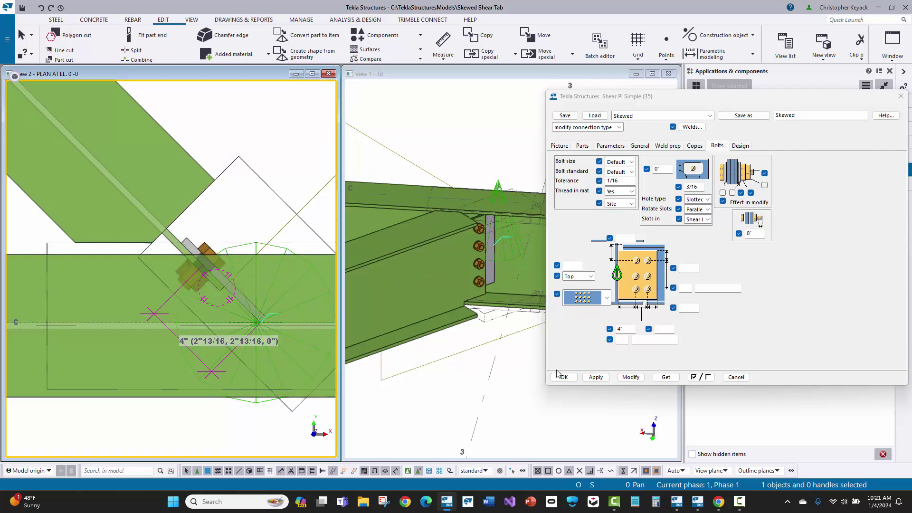
Step: Set both cope radii to 1/2 and modify the Shear Pl Simple (35) connections on both skewed beams
{"action": "left_click", "coordinate": [694, 146]}
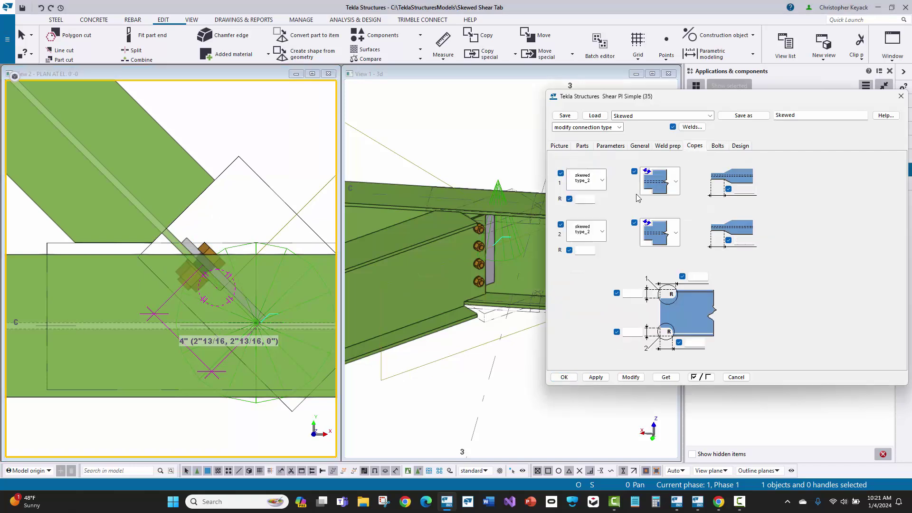
{"action": "left_click", "coordinate": [586, 197]}
{"action": "type", "text": "1/2"}
{"action": "left_click", "coordinate": [583, 250]}
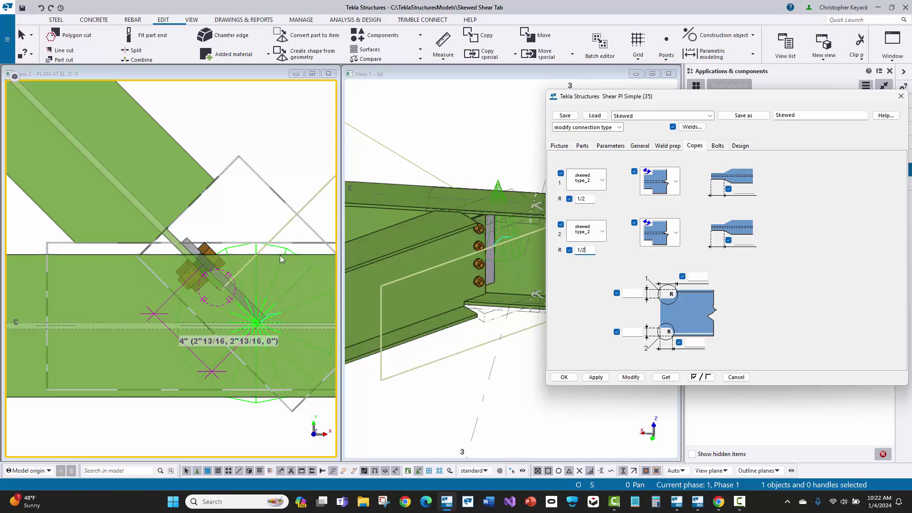
{"action": "left_click", "coordinate": [283, 249]}
{"action": "scroll", "coordinate": [533, 275], "scroll_direction": "down", "scroll_amount": 1}
{"action": "middle_click_drag", "start_coordinate": [532, 276], "coordinate": [462, 246]}
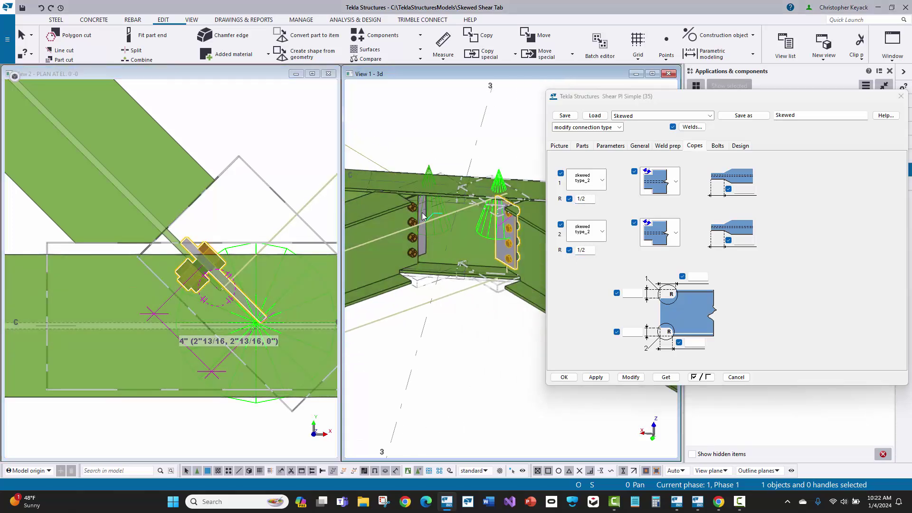
{"action": "left_click", "coordinate": [428, 172], "text": "ctrl"}
{"action": "left_click", "coordinate": [631, 376]}
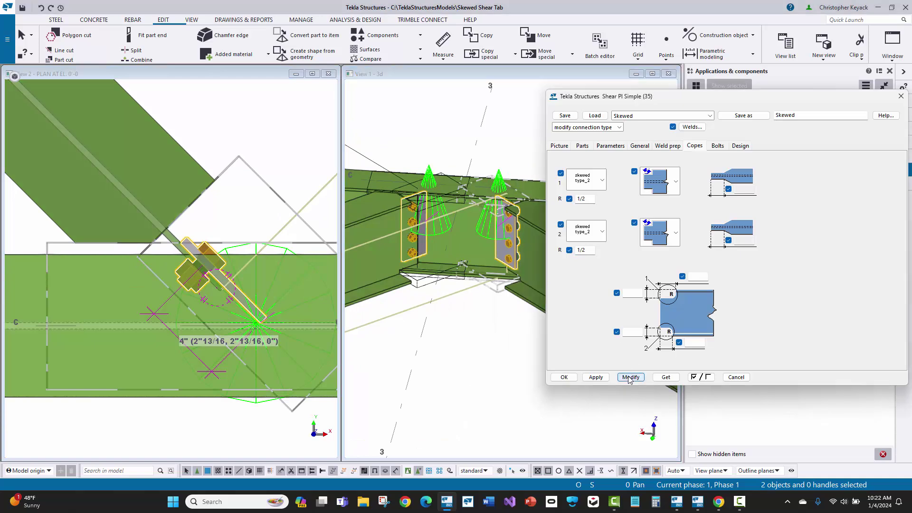
Step: Close the Shear Pl Simple (35) settings and inspect both skewed connections up close in the 3D view
{"action": "scroll", "coordinate": [422, 180], "scroll_direction": "up", "scroll_amount": 1}
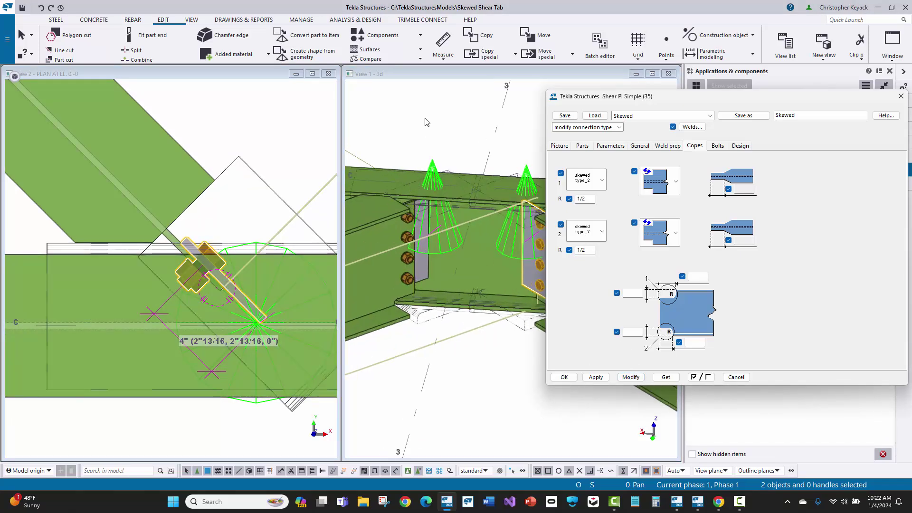
{"action": "left_click", "coordinate": [564, 377]}
{"action": "middle_click_drag", "start_coordinate": [496, 301], "coordinate": [519, 343]}
{"action": "scroll", "coordinate": [553, 266], "scroll_direction": "up", "scroll_amount": 2}
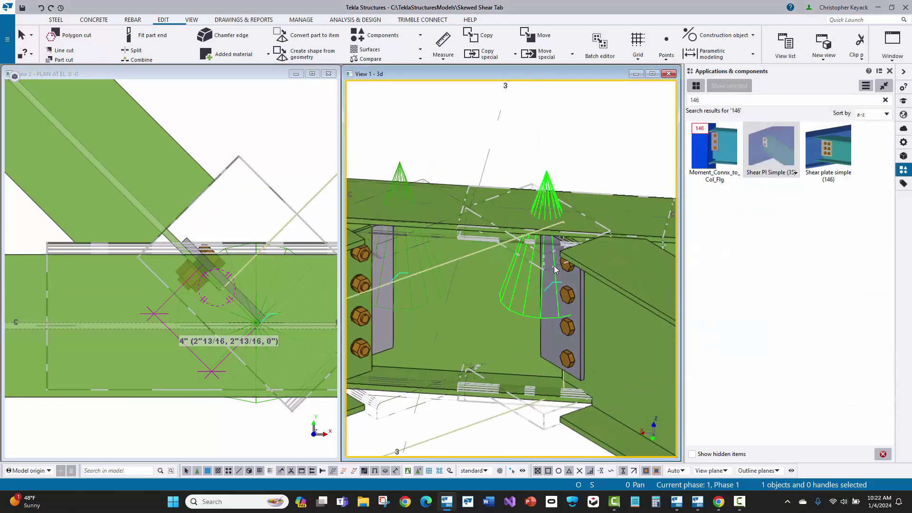
Step: Select the clearance cut at the coped beam end beside the shear plate and examine it up close in the 3D view
{"action": "key", "text": "v"}
{"action": "left_click", "coordinate": [561, 256]}
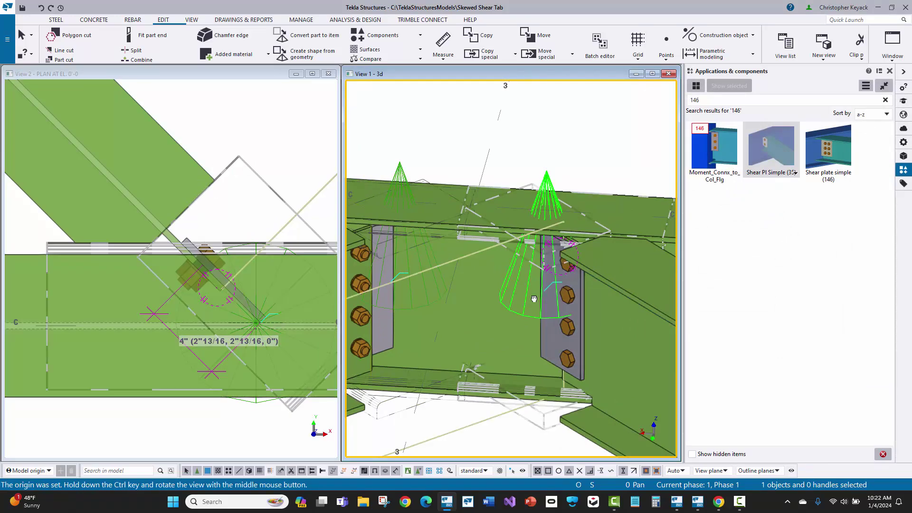
{"action": "middle_click_drag", "start_coordinate": [546, 294], "coordinate": [511, 261], "text": "ctrl"}
{"action": "scroll", "coordinate": [575, 271], "scroll_direction": "up", "scroll_amount": 4}
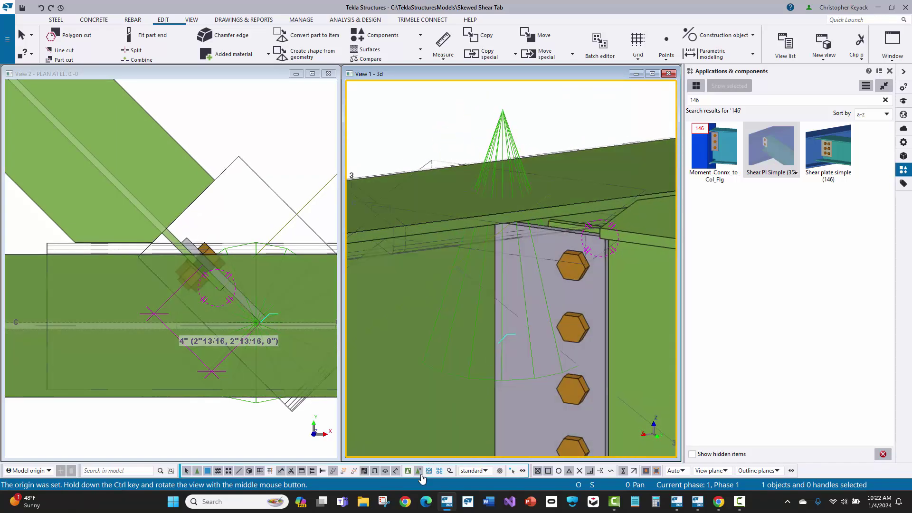
{"action": "left_click", "coordinate": [405, 184]}
{"action": "middle_click_drag", "start_coordinate": [397, 284], "coordinate": [401, 310], "text": "ctrl"}
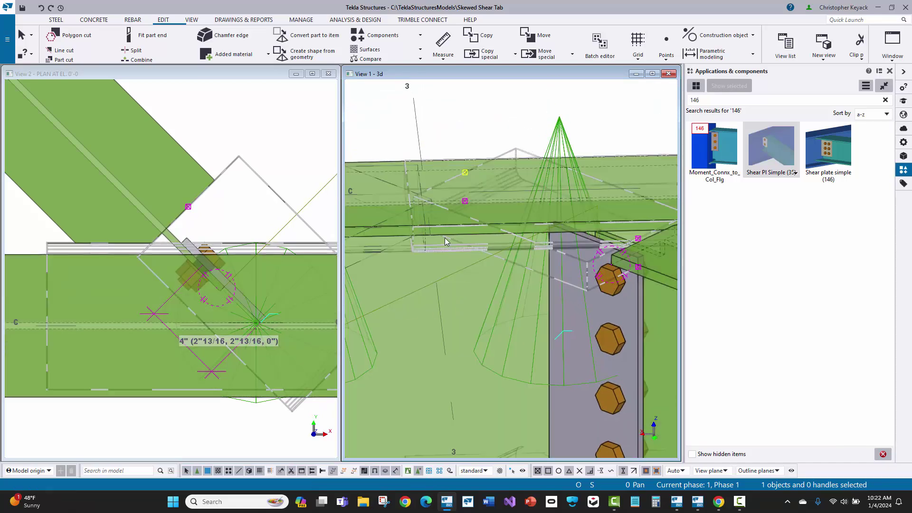
{"action": "scroll", "coordinate": [415, 206], "scroll_direction": "up", "scroll_amount": 3}
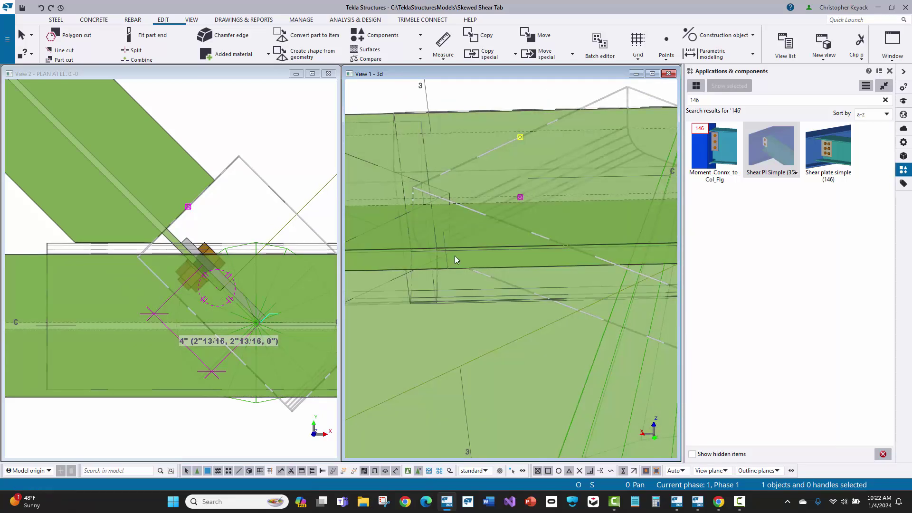
Step: Examine the clearance cuts, shear plates and bolts of both skewed connections from several angles in the 3D view
{"action": "middle_click_drag", "start_coordinate": [455, 256], "coordinate": [481, 283], "text": "ctrl"}
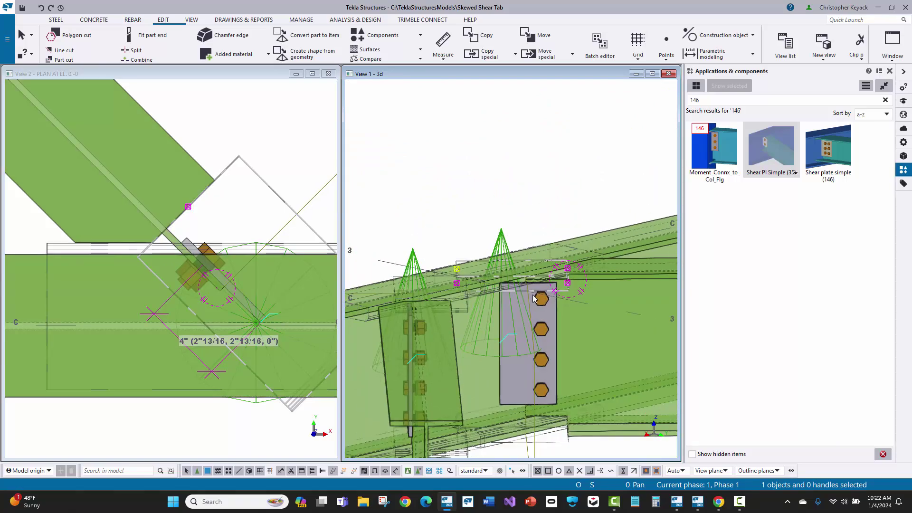
{"action": "middle_click_drag", "start_coordinate": [527, 300], "coordinate": [531, 357], "text": "ctrl"}
{"action": "scroll", "coordinate": [414, 284], "scroll_direction": "up", "scroll_amount": 2}
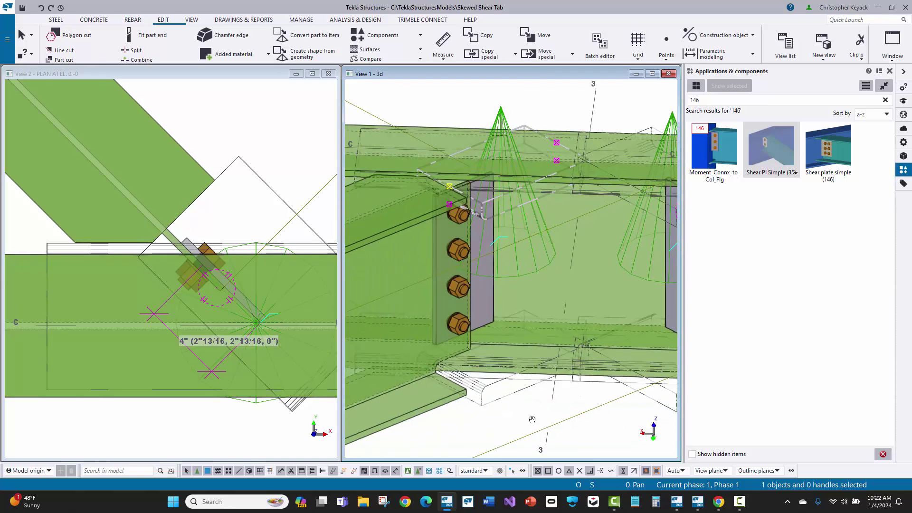
{"action": "middle_click_drag", "start_coordinate": [525, 421], "coordinate": [386, 359], "text": "ctrl"}
{"action": "middle_click_drag", "start_coordinate": [428, 380], "coordinate": [530, 334], "text": "ctrl"}
{"action": "scroll", "coordinate": [530, 334], "scroll_direction": "down", "scroll_amount": 2}
{"action": "middle_click_drag", "start_coordinate": [583, 297], "coordinate": [520, 284]}
Step: Highlight both Shear Pl Simple (35) connections in the 3D view to compare which side of each beam web their plates sit on
{"action": "left_click", "coordinate": [577, 177]}
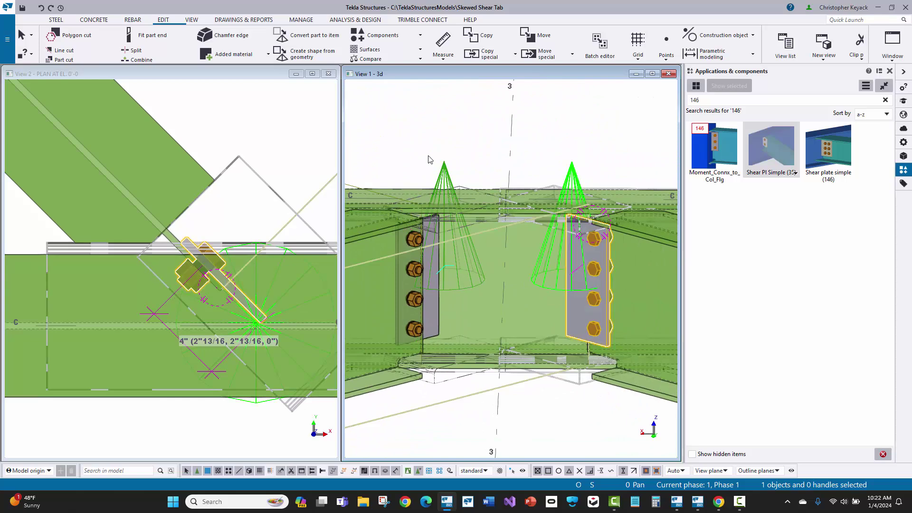
{"action": "left_click", "coordinate": [443, 174], "text": "ctrl"}
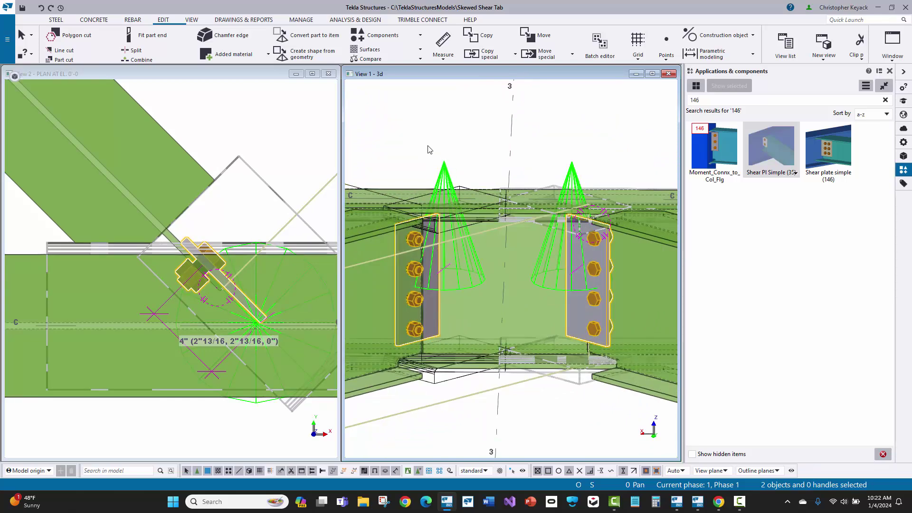
{"action": "left_click", "coordinate": [430, 151]}
{"action": "left_click", "coordinate": [573, 189]}
{"action": "left_click", "coordinate": [572, 223]}
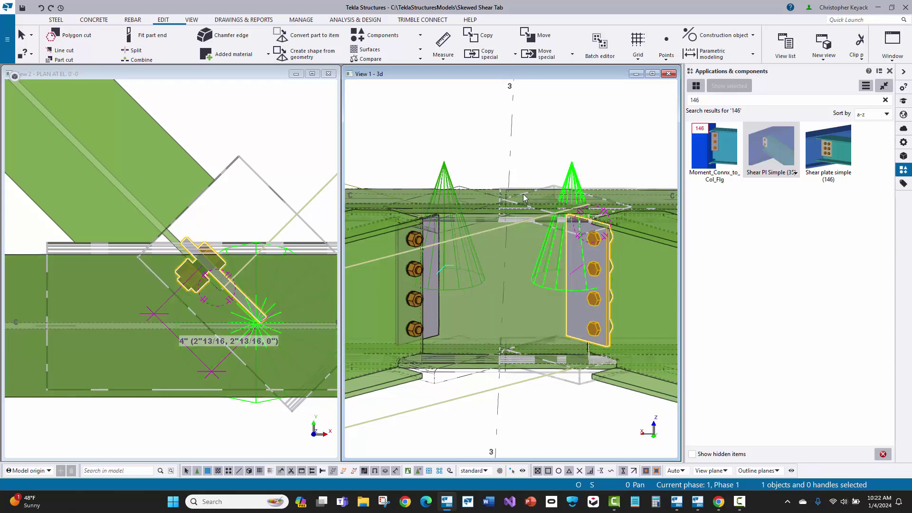
{"action": "left_click", "coordinate": [549, 149]}
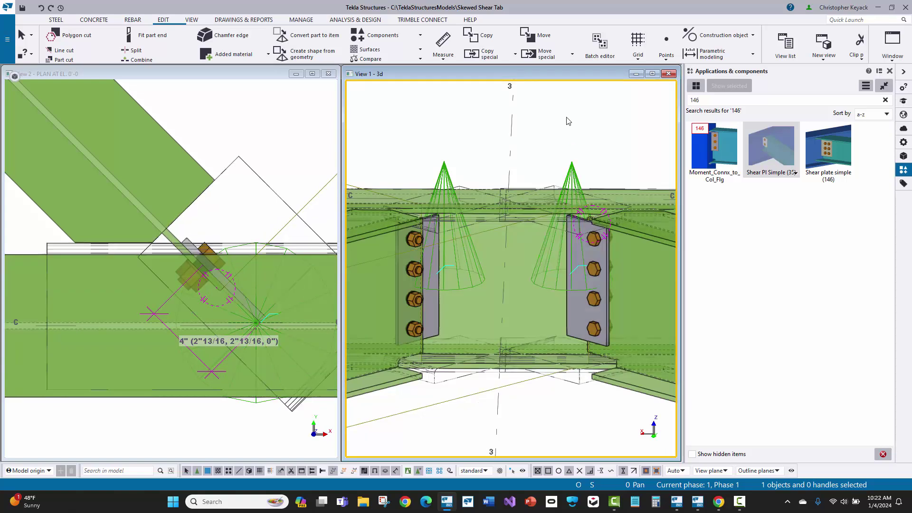
Step: Render the parts solid and move the shear plate to the other side of the beam web in one Shear Pl Simple (35) connection
{"action": "key", "text": "ctrl+4"}
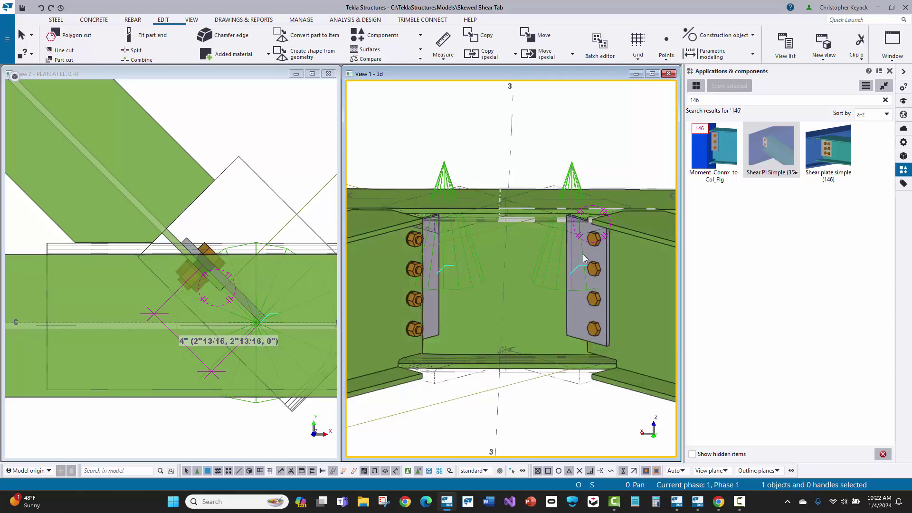
{"action": "double_click", "coordinate": [577, 175]}
{"action": "left_click", "coordinate": [588, 147]}
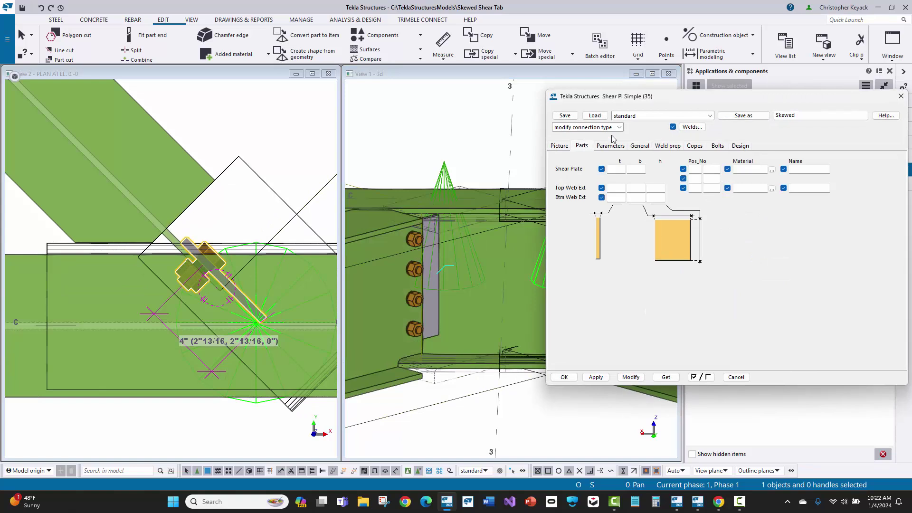
{"action": "left_click", "coordinate": [622, 147]}
{"action": "left_click", "coordinate": [788, 191]}
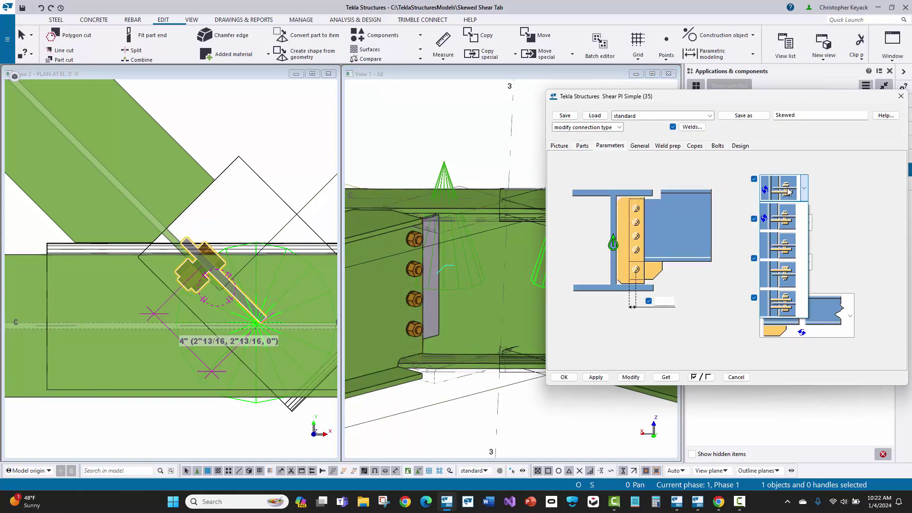
{"action": "left_click", "coordinate": [784, 272]}
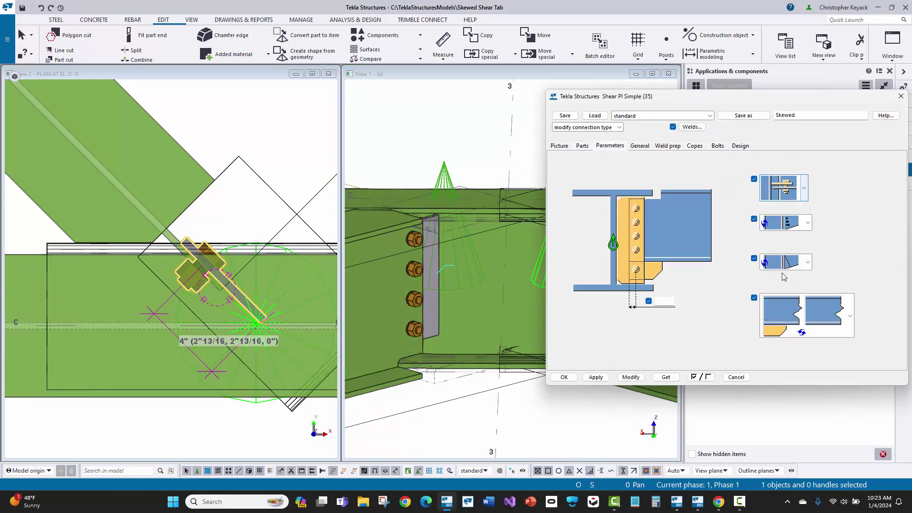
{"action": "left_click", "coordinate": [631, 378]}
{"action": "left_click", "coordinate": [564, 378]}
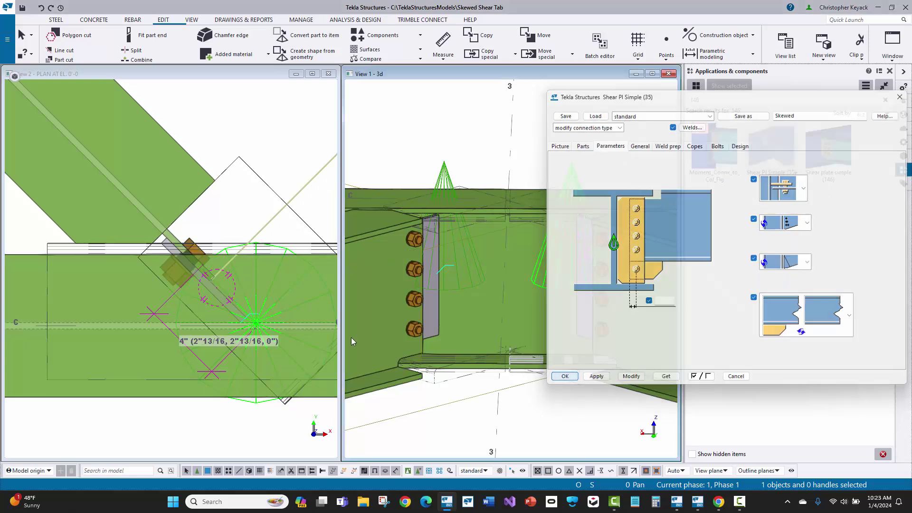
Step: Measure the distance from the girder web to the bolt line along the relocated shear plate in the plan
{"action": "left_click", "coordinate": [226, 133]}
{"action": "scroll", "coordinate": [182, 290], "scroll_direction": "up", "scroll_amount": 1}
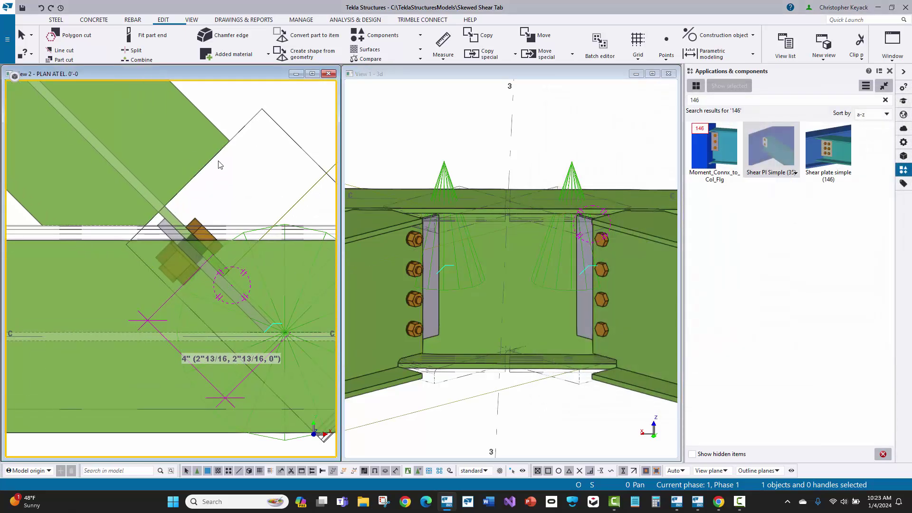
{"action": "middle_click_drag", "start_coordinate": [218, 159], "coordinate": [201, 154]}
{"action": "left_click", "coordinate": [443, 41]}
{"action": "scroll", "coordinate": [159, 259], "scroll_direction": "up", "scroll_amount": 1}
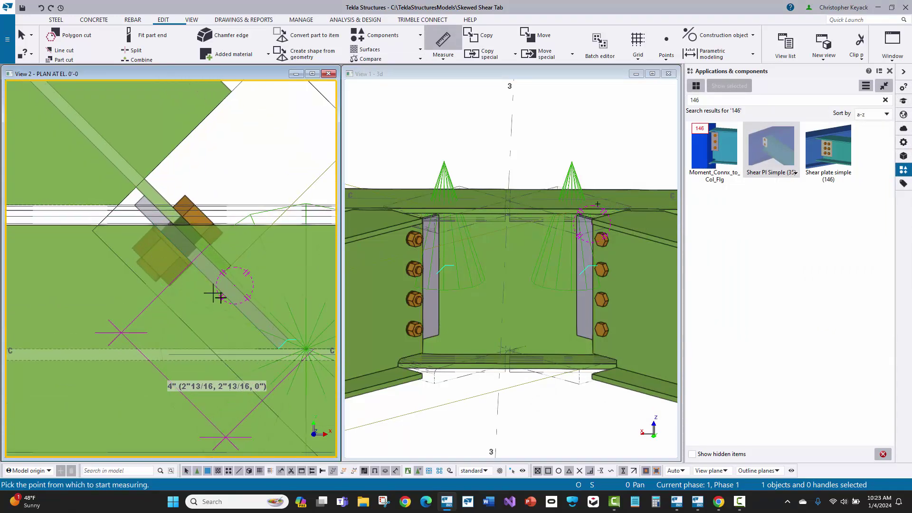
{"action": "left_click", "coordinate": [278, 349]}
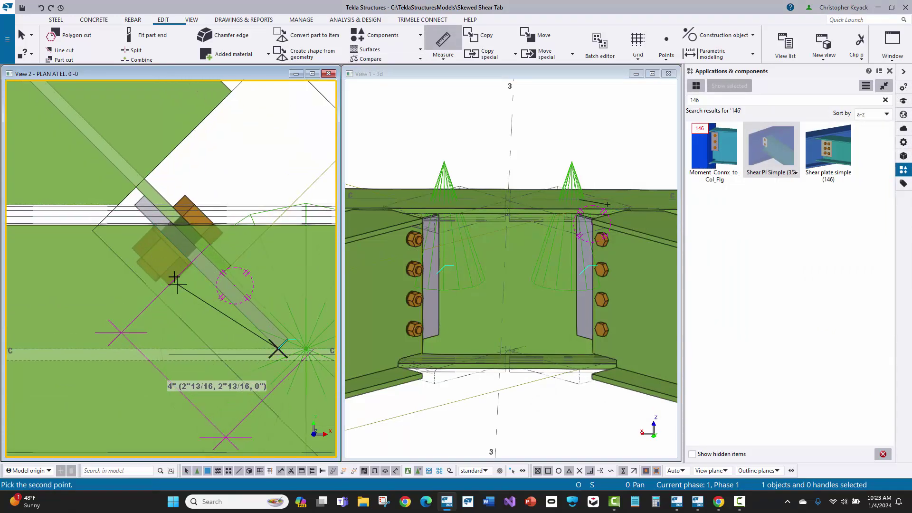
{"action": "left_click", "coordinate": [174, 243]}
{"action": "scroll", "coordinate": [152, 283], "scroll_direction": "down", "scroll_amount": 1}
{"action": "left_click", "coordinate": [89, 367]}
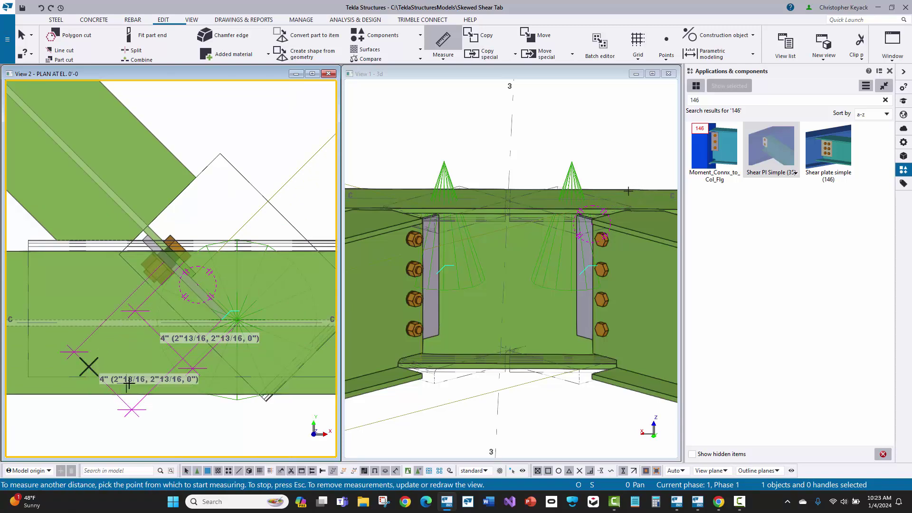
{"action": "right_click", "coordinate": [233, 122]}
{"action": "left_click", "coordinate": [260, 128]}
Step: Redraw the plan view to clear the measurements and show both skewed beam connections
{"action": "middle_click_drag", "start_coordinate": [232, 158], "coordinate": [256, 126]}
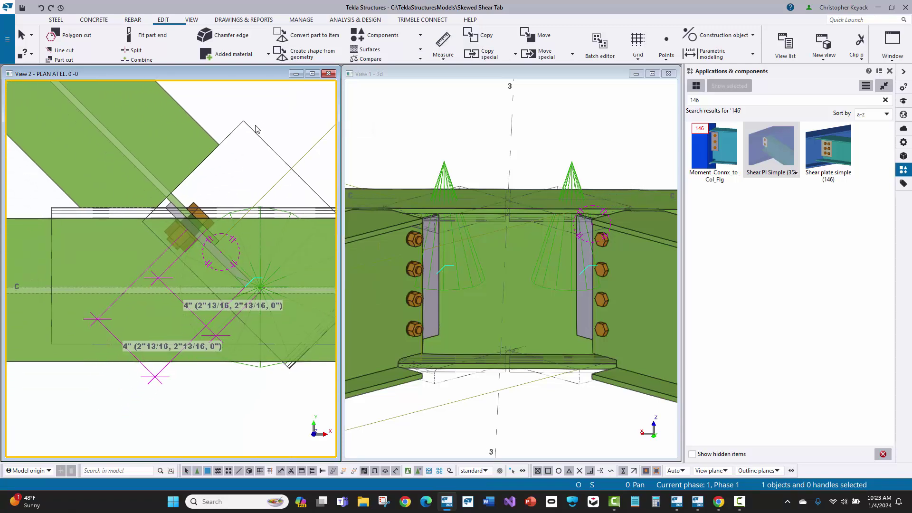
{"action": "right_click", "coordinate": [230, 98]}
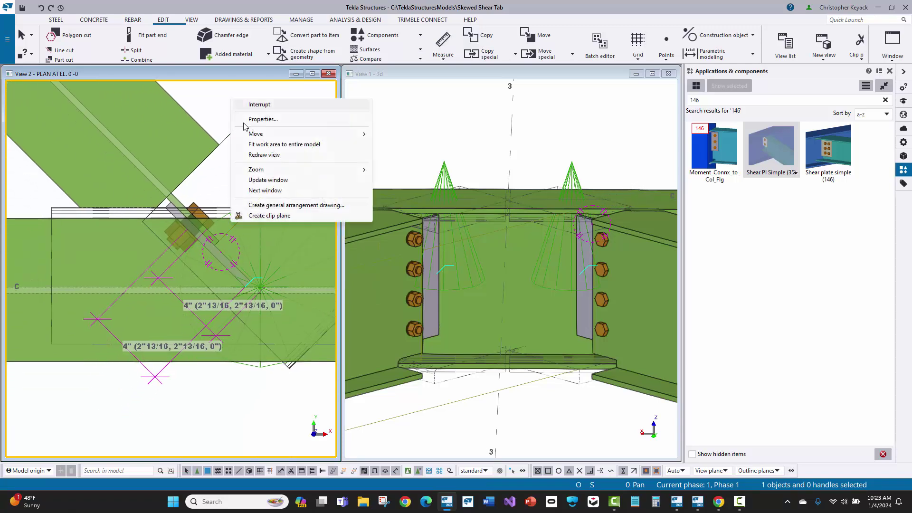
{"action": "left_click", "coordinate": [242, 157]}
{"action": "scroll", "coordinate": [197, 204], "scroll_direction": "down", "scroll_amount": 5}
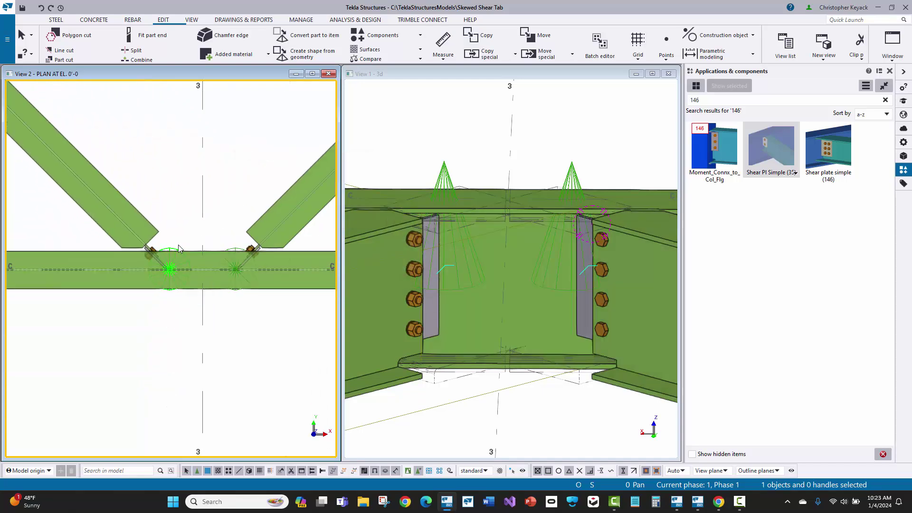
{"action": "middle_click_drag", "start_coordinate": [210, 222], "coordinate": [206, 222]}
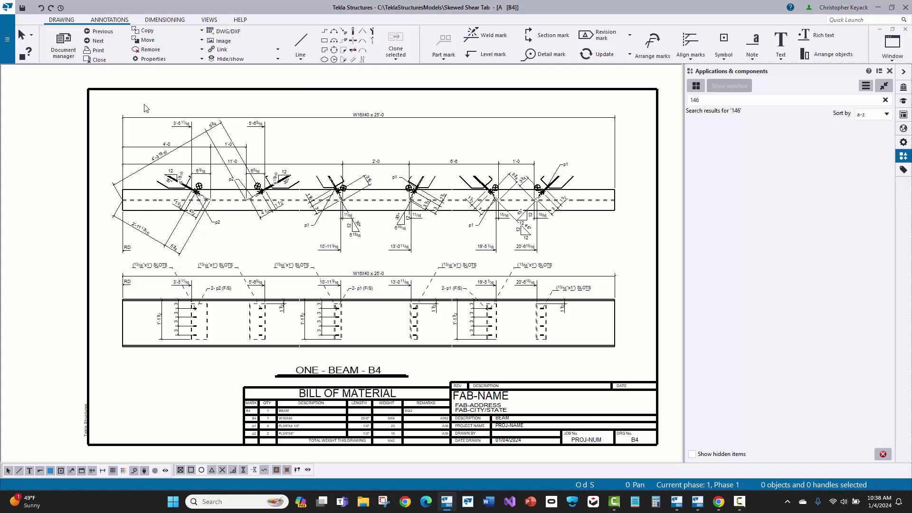
Step: Examine the dimensions, slope triangle and plate details of the first 30° skewed shear tab on the B4 beam drawing
{"action": "scroll", "coordinate": [118, 127], "scroll_direction": "up", "scroll_amount": 3}
{"action": "scroll", "coordinate": [99, 175], "scroll_direction": "up", "scroll_amount": 1}
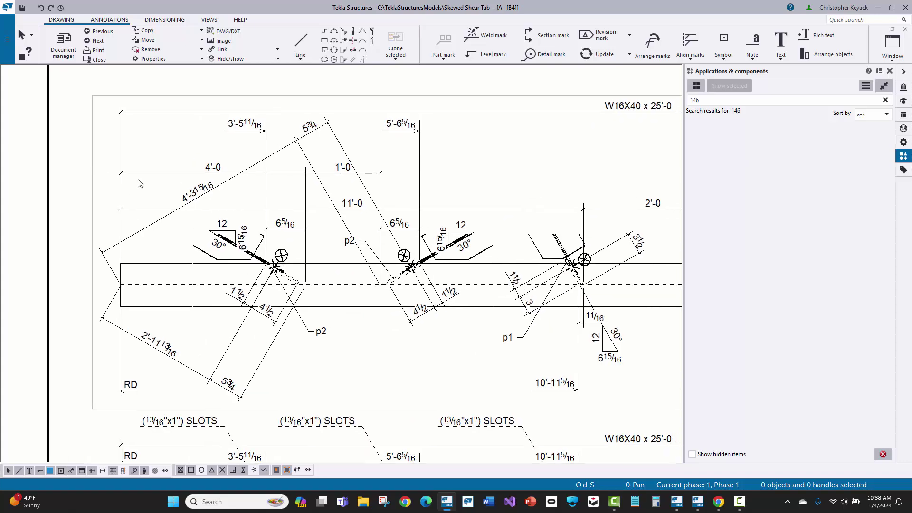
{"action": "scroll", "coordinate": [213, 261], "scroll_direction": "up", "scroll_amount": 2}
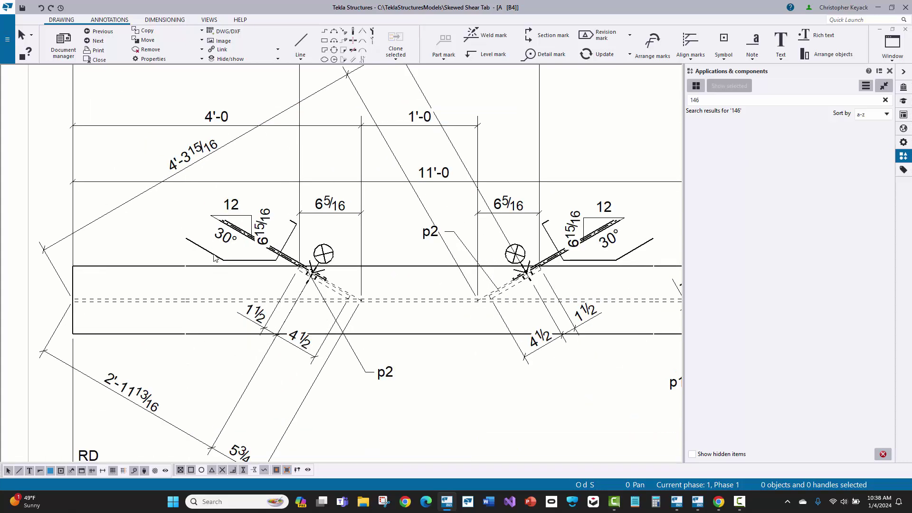
{"action": "scroll", "coordinate": [256, 270], "scroll_direction": "up", "scroll_amount": 4}
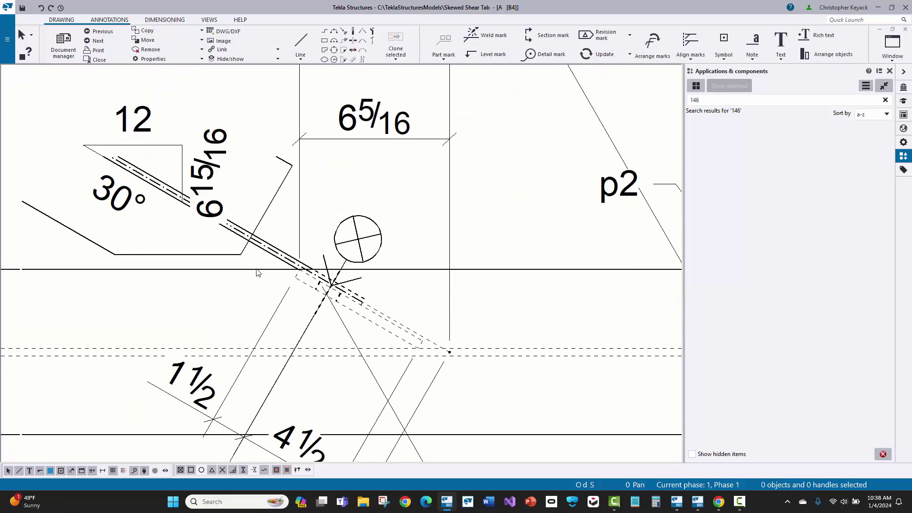
{"action": "middle_click_drag", "start_coordinate": [260, 270], "coordinate": [267, 219]}
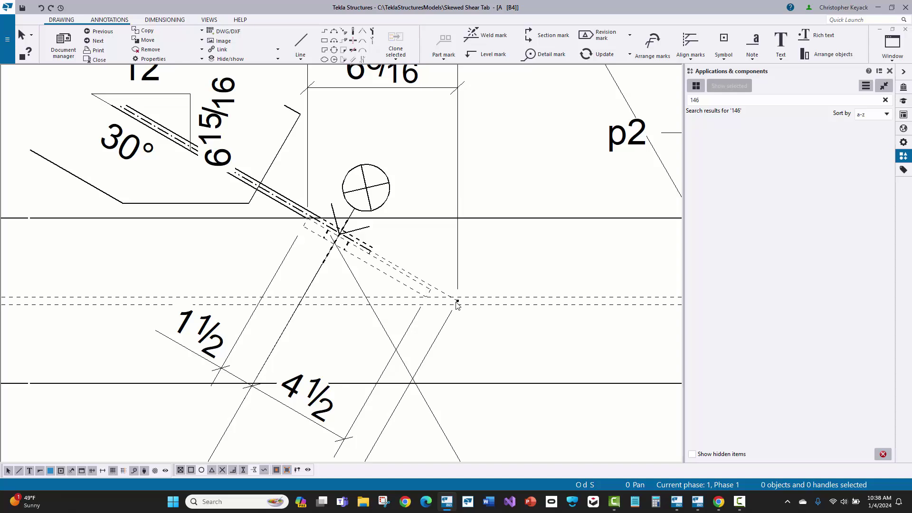
{"action": "scroll", "coordinate": [463, 304], "scroll_direction": "down", "scroll_amount": 3}
{"action": "middle_click_drag", "start_coordinate": [453, 286], "coordinate": [437, 308]}
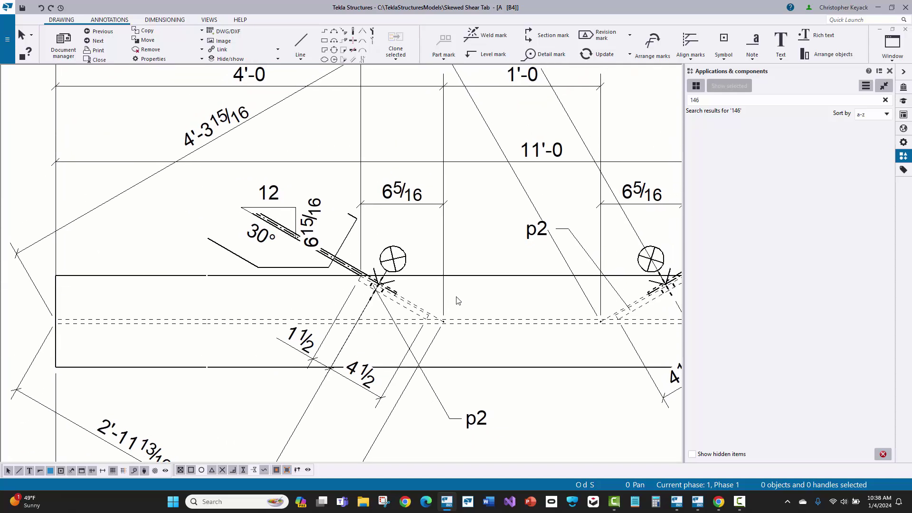
{"action": "scroll", "coordinate": [209, 258], "scroll_direction": "up", "scroll_amount": 2}
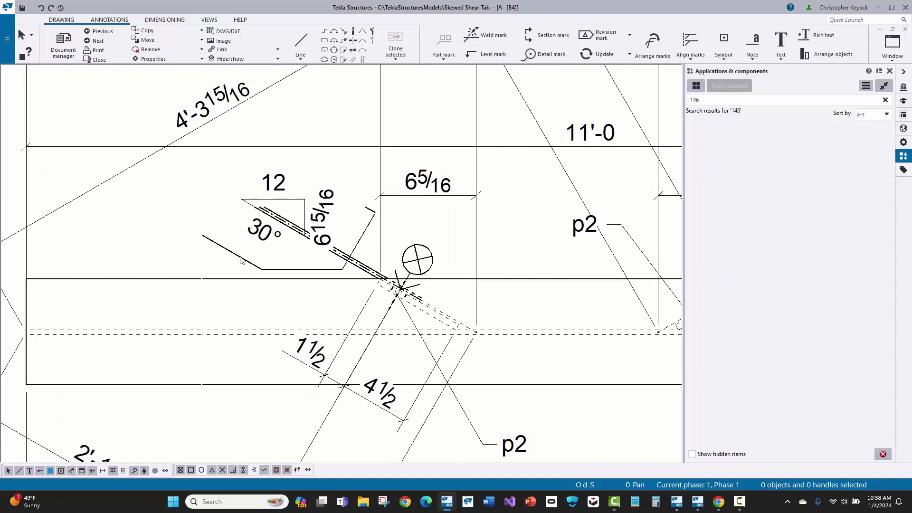
{"action": "left_click", "coordinate": [359, 216]}
{"action": "left_click", "coordinate": [374, 217]}
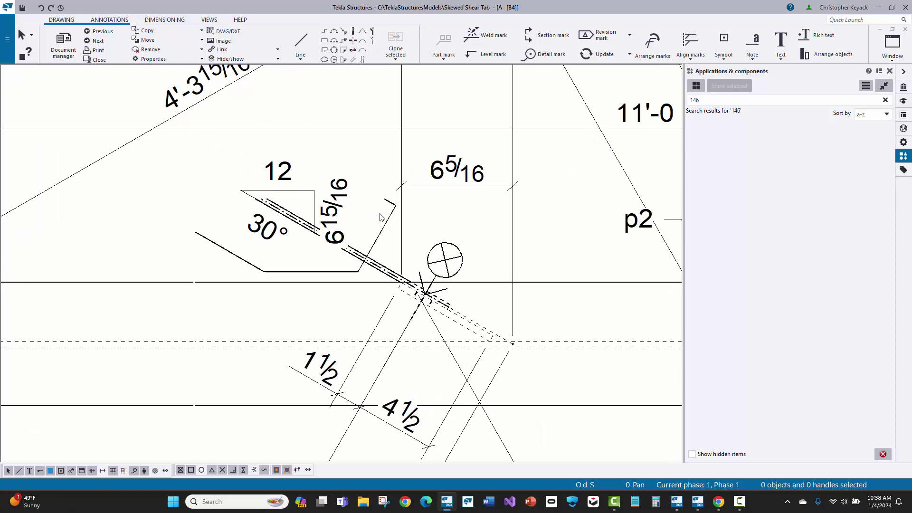
Step: Remove the beam-end point from the upper skewed dimension that runs to the second p2 shear tab
{"action": "scroll", "coordinate": [259, 221], "scroll_direction": "down", "scroll_amount": 3}
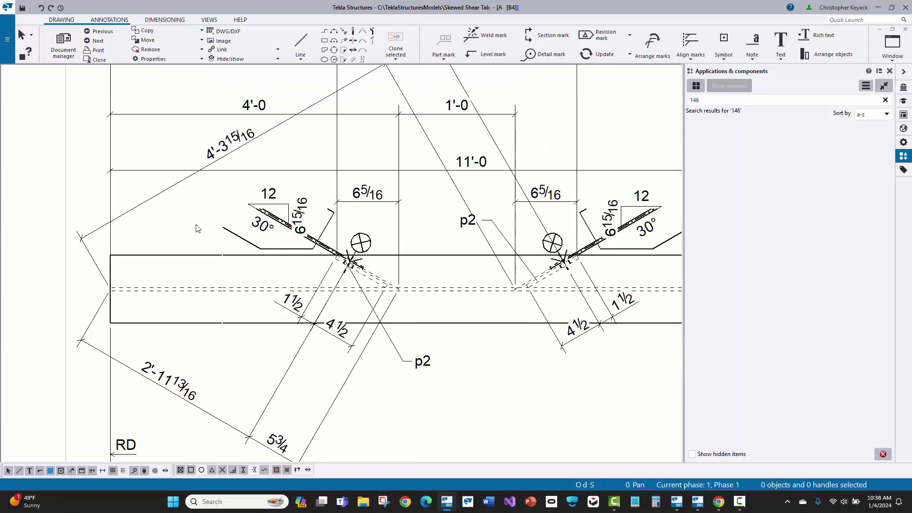
{"action": "scroll", "coordinate": [197, 228], "scroll_direction": "down", "scroll_amount": 1}
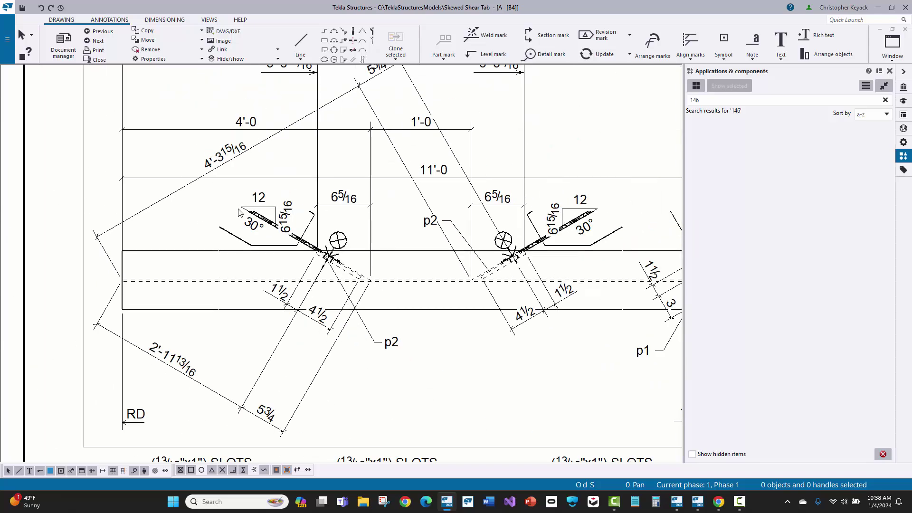
{"action": "scroll", "coordinate": [248, 206], "scroll_direction": "down", "scroll_amount": 1}
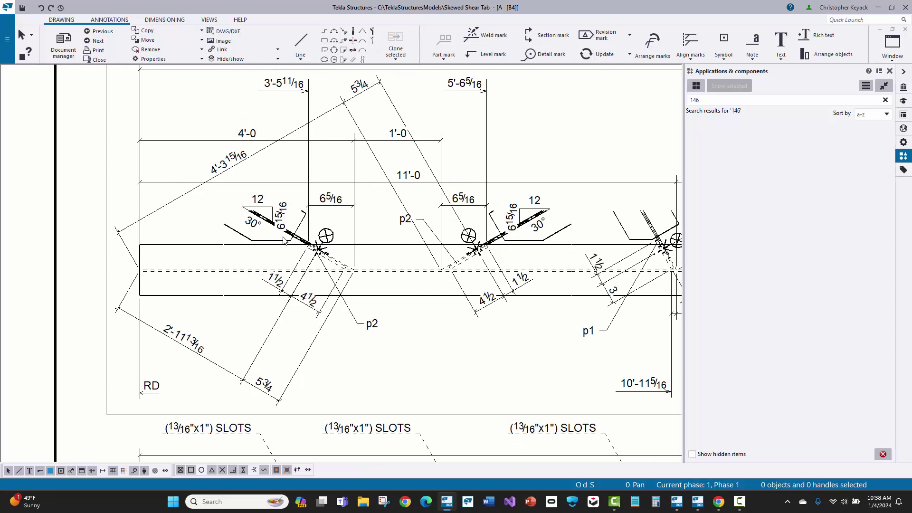
{"action": "middle_click_drag", "start_coordinate": [263, 260], "coordinate": [249, 296]}
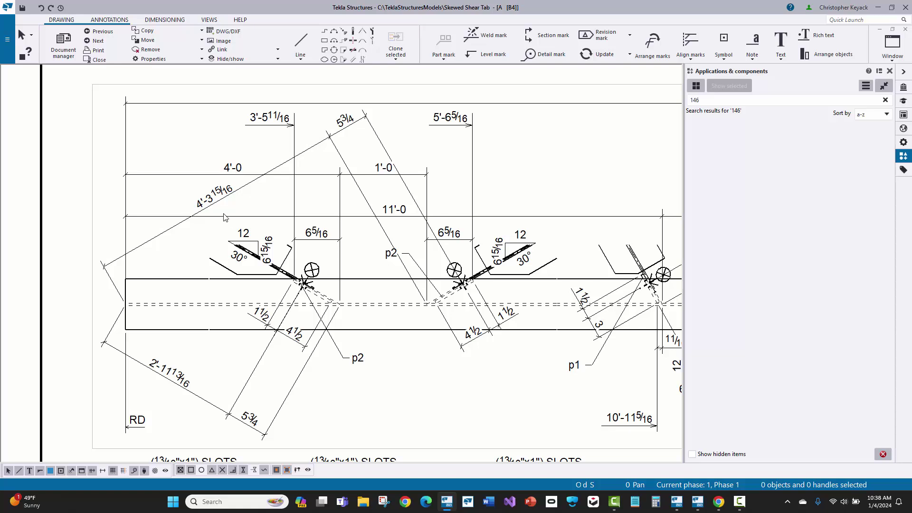
{"action": "left_click", "coordinate": [232, 194]}
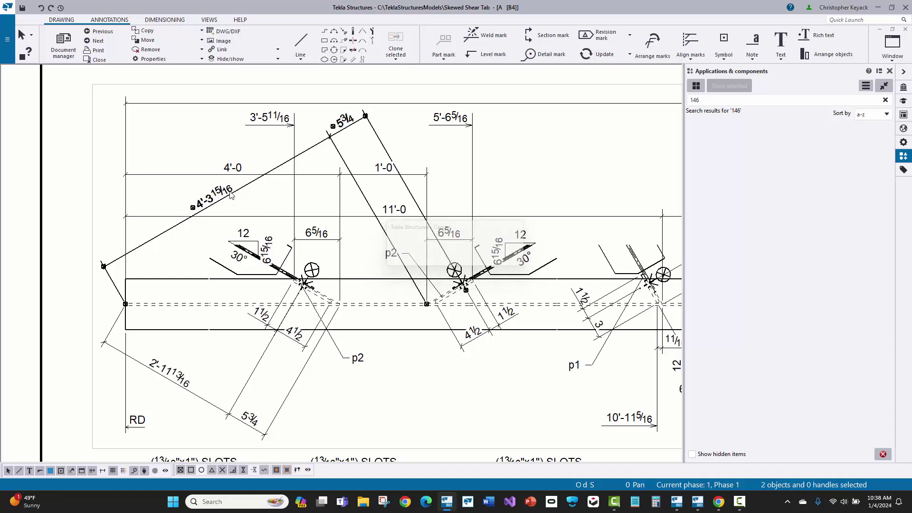
{"action": "right_click", "coordinate": [230, 192]}
{"action": "left_click", "coordinate": [278, 302]}
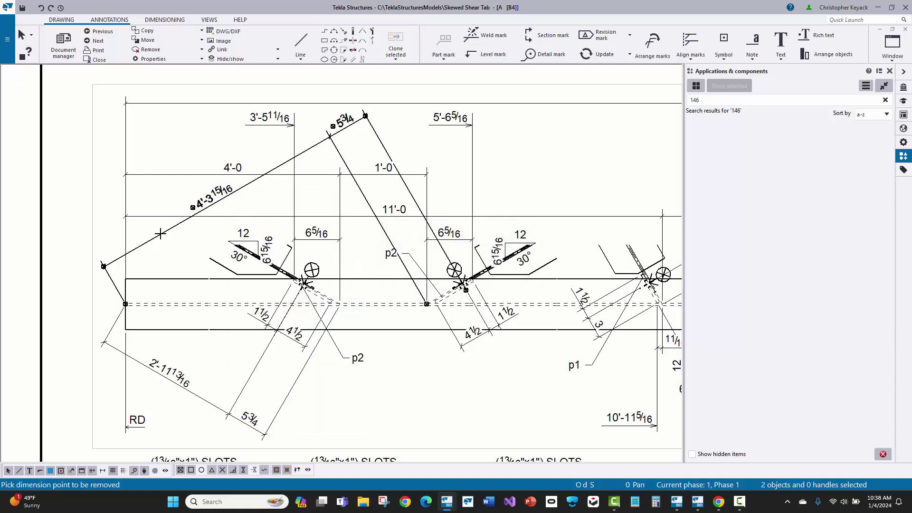
{"action": "left_click", "coordinate": [125, 304]}
{"action": "right_click", "coordinate": [172, 241]}
{"action": "left_click", "coordinate": [197, 244]}
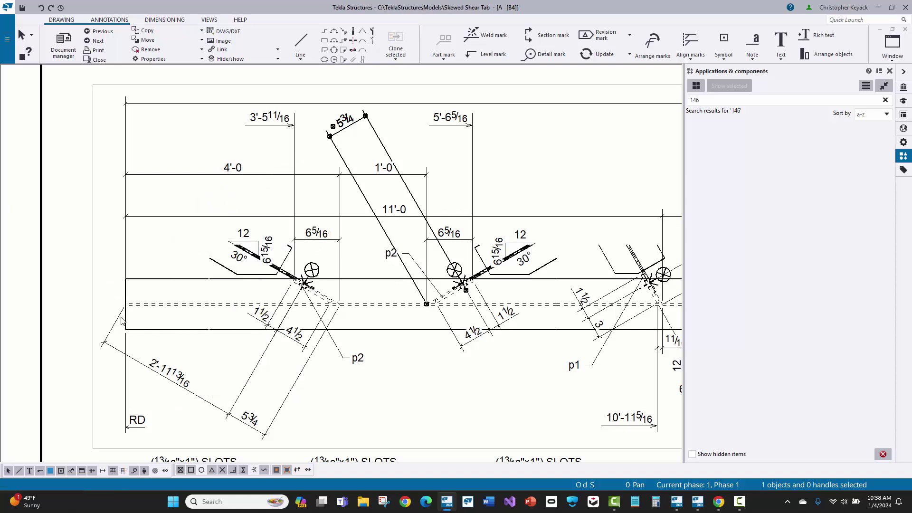
Step: Remove the beam-end point from the lower skewed dimension that runs to the first p2 shear tab
{"action": "right_click", "coordinate": [167, 369]}
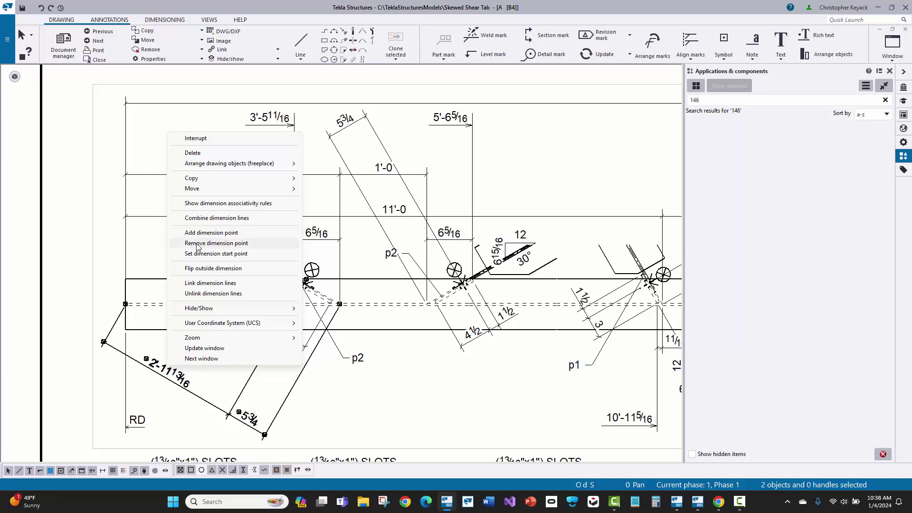
{"action": "left_click", "coordinate": [199, 243]}
{"action": "left_click", "coordinate": [167, 367]}
{"action": "right_click", "coordinate": [199, 185]}
{"action": "left_click", "coordinate": [226, 194]}
Step: Move the flange-side point of the first shear tab's 6 5/16 dimension to the plate corner at the beam web
{"action": "scroll", "coordinate": [301, 284], "scroll_direction": "up", "scroll_amount": 5}
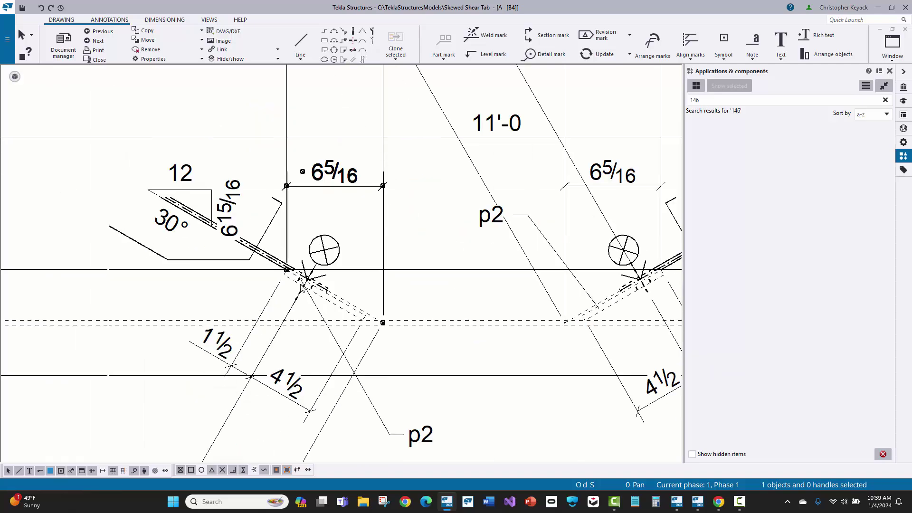
{"action": "scroll", "coordinate": [277, 279], "scroll_direction": "down", "scroll_amount": 4}
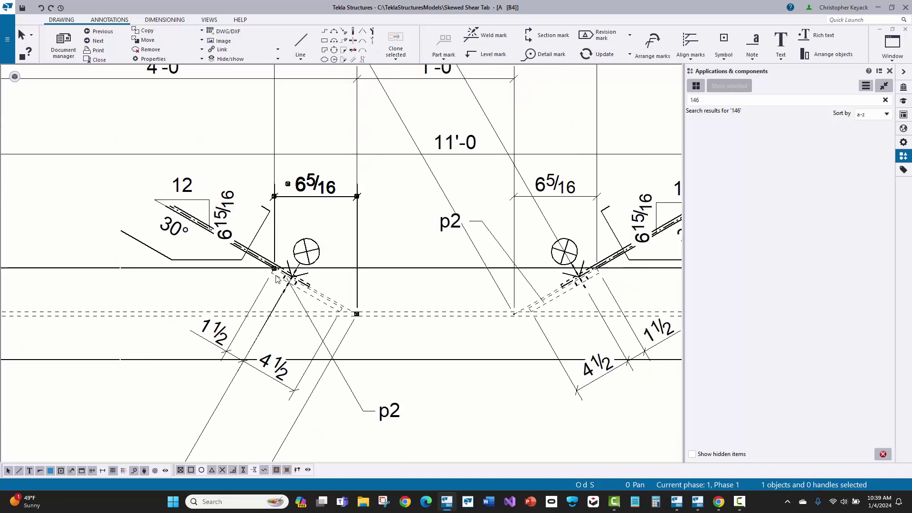
{"action": "scroll", "coordinate": [278, 279], "scroll_direction": "up", "scroll_amount": 3}
{"action": "scroll", "coordinate": [278, 279], "scroll_direction": "up", "scroll_amount": 1}
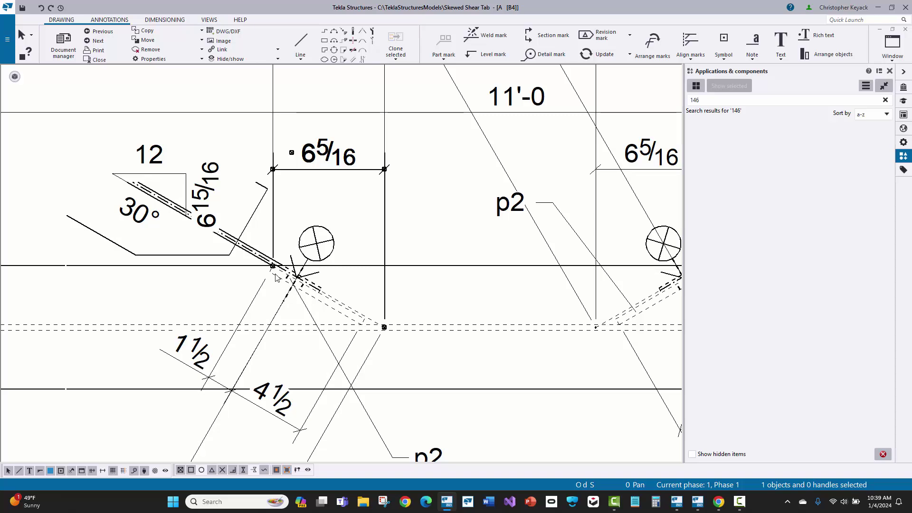
{"action": "mouse_move", "coordinate": [273, 268]}
{"action": "left_mouse_down"}
{"action": "mouse_move", "coordinate": [346, 309]}
{"action": "mouse_move", "coordinate": [350, 326]}
{"action": "mouse_move", "coordinate": [363, 309]}
{"action": "mouse_move", "coordinate": [357, 318]}
{"action": "left_mouse_up"}
{"action": "scroll", "coordinate": [360, 316], "scroll_direction": "up", "scroll_amount": 5}
{"action": "scroll", "coordinate": [329, 305], "scroll_direction": "down", "scroll_amount": 5}
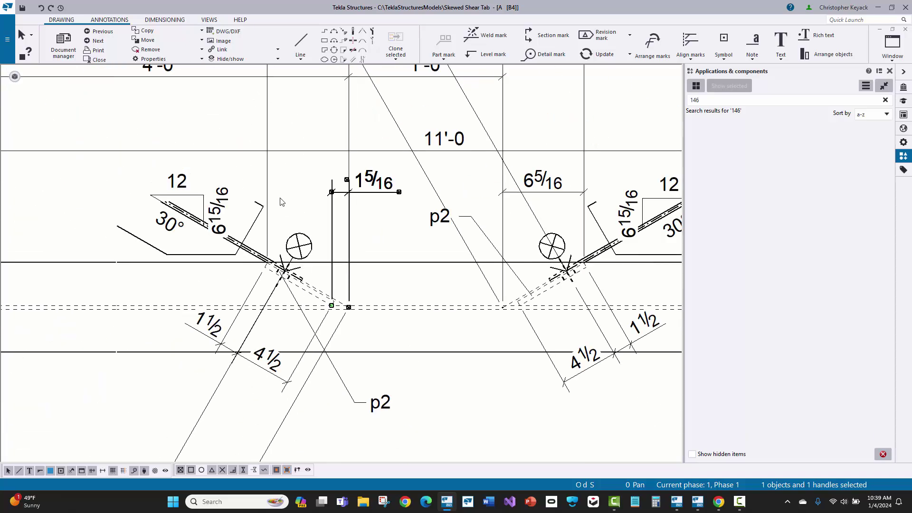
Step: Add the web-side plate corners of both p2 shear tabs to the running dimension above the beam
{"action": "left_click", "coordinate": [270, 142]}
{"action": "middle_click_drag", "start_coordinate": [238, 115], "coordinate": [228, 163]}
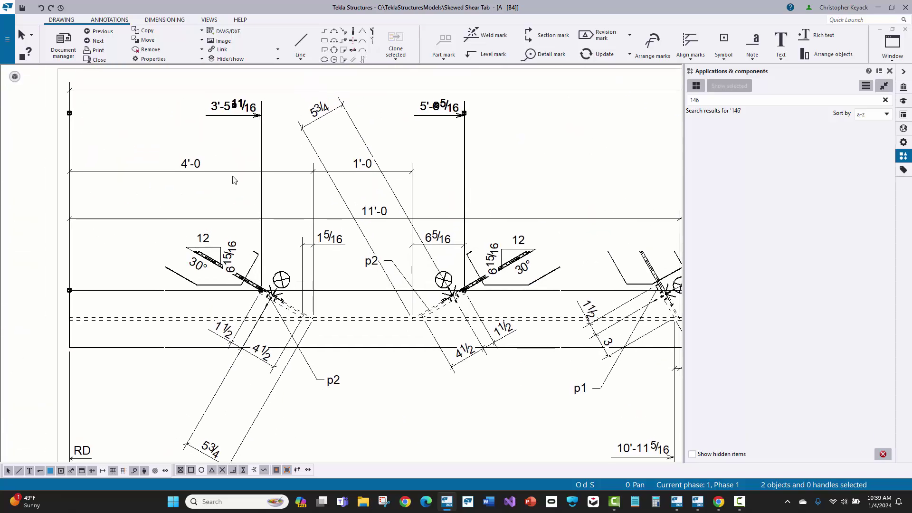
{"action": "right_click", "coordinate": [224, 151]}
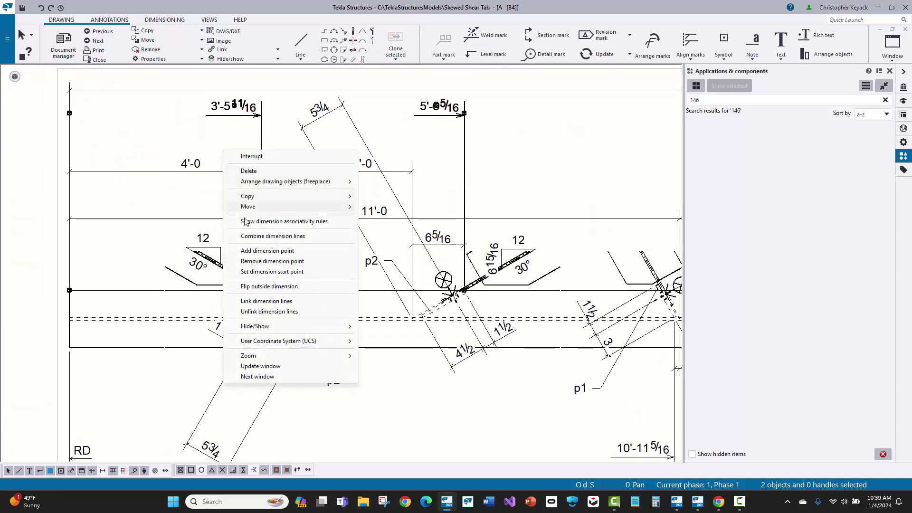
{"action": "left_click", "coordinate": [249, 250]}
{"action": "scroll", "coordinate": [271, 310], "scroll_direction": "up", "scroll_amount": 6}
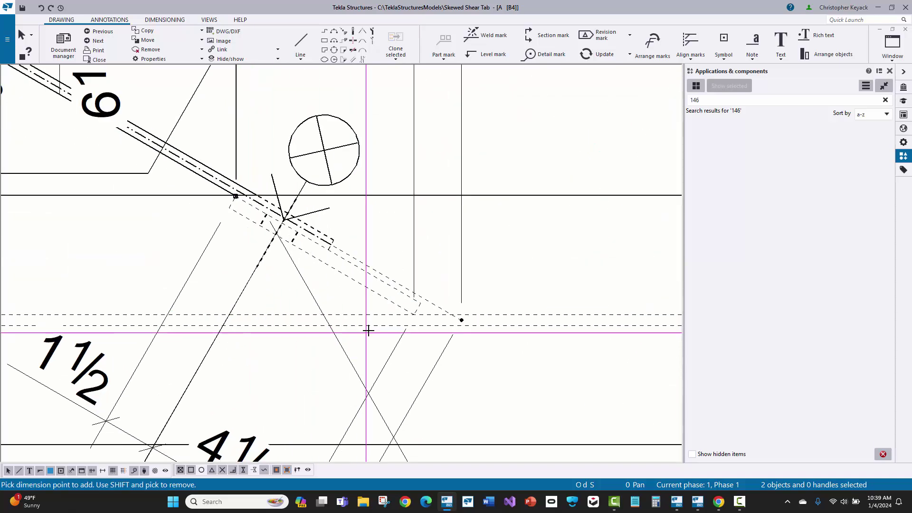
{"action": "left_click", "coordinate": [421, 312]}
{"action": "scroll", "coordinate": [351, 323], "scroll_direction": "down", "scroll_amount": 6}
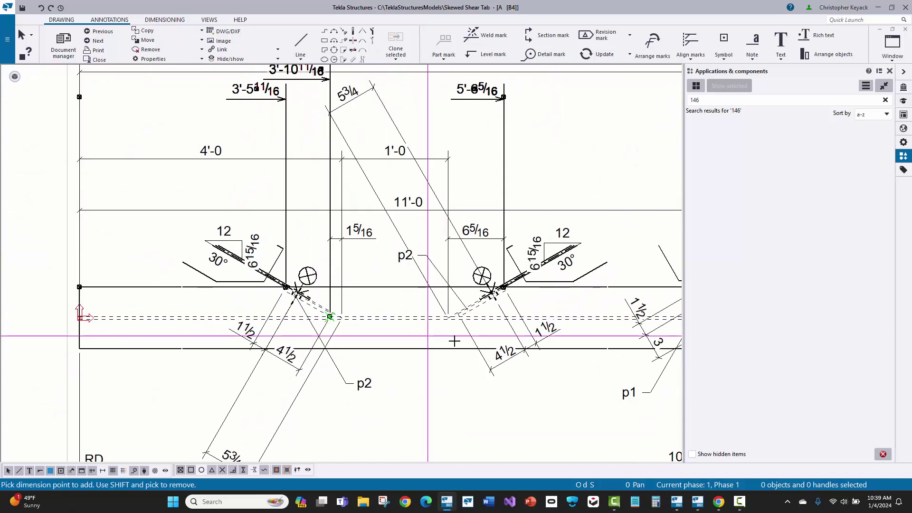
{"action": "scroll", "coordinate": [478, 327], "scroll_direction": "up", "scroll_amount": 6}
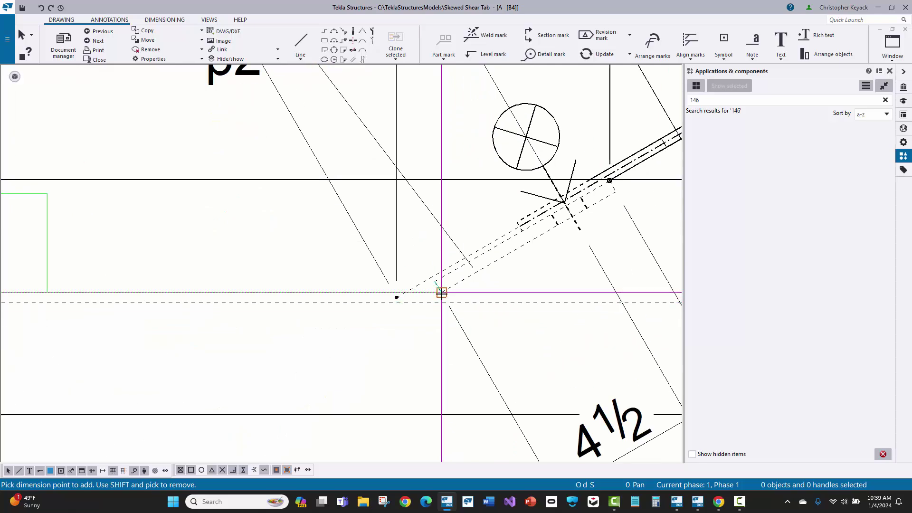
{"action": "scroll", "coordinate": [417, 332], "scroll_direction": "down", "scroll_amount": 6}
{"action": "right_click", "coordinate": [497, 210]}
{"action": "left_click", "coordinate": [507, 219]}
Step: Remove the second tab's flange-side point and the first tab's web-side plate corner from the running dimension
{"action": "right_click", "coordinate": [498, 192]}
{"action": "left_click", "coordinate": [516, 304]}
{"action": "left_click", "coordinate": [449, 208]}
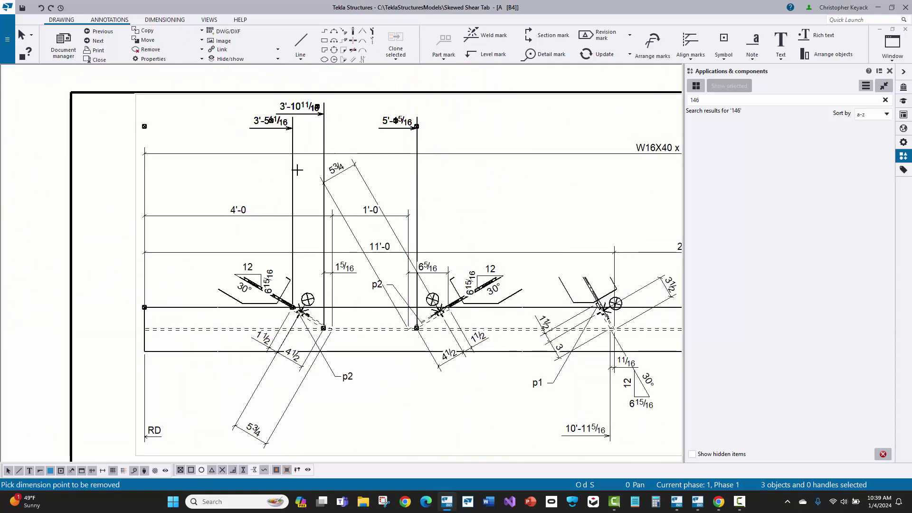
{"action": "left_click", "coordinate": [325, 138]}
{"action": "right_click", "coordinate": [350, 124]}
{"action": "left_click", "coordinate": [359, 130]}
{"action": "left_click", "coordinate": [373, 142]}
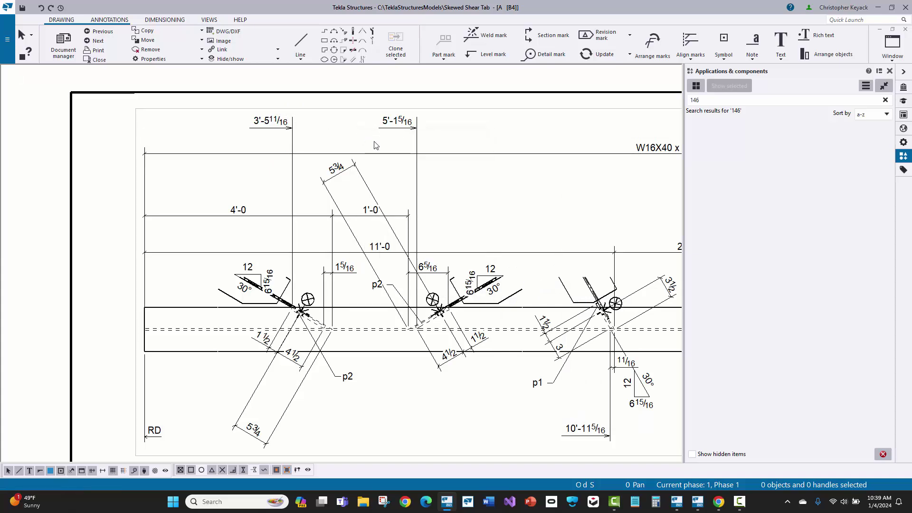
Step: Move the flange-side point of the second shear tab's 6 5/16 dimension to the plate corner at the web
{"action": "left_click", "coordinate": [429, 274]}
{"action": "scroll", "coordinate": [423, 332], "scroll_direction": "up", "scroll_amount": 5}
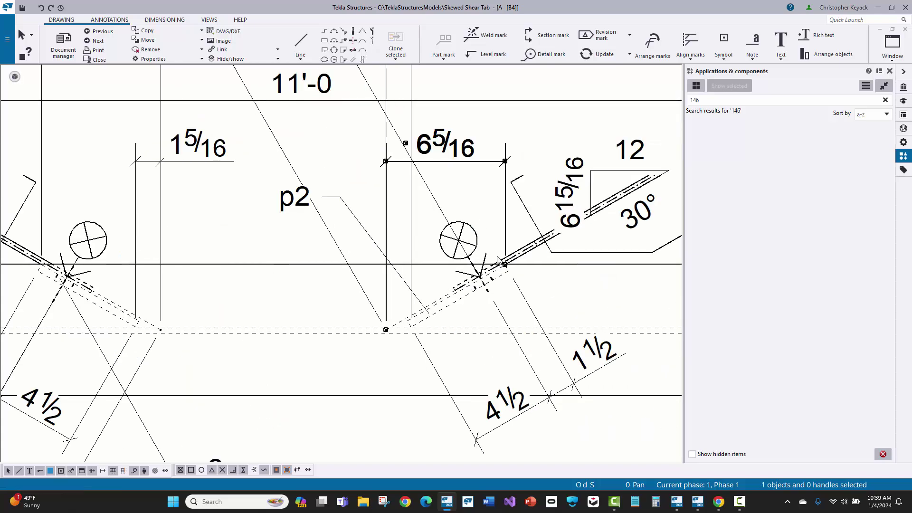
{"action": "left_click_drag", "start_coordinate": [506, 265], "coordinate": [397, 337]}
{"action": "left_click", "coordinate": [442, 176]}
{"action": "scroll", "coordinate": [442, 177], "scroll_direction": "down", "scroll_amount": 8}
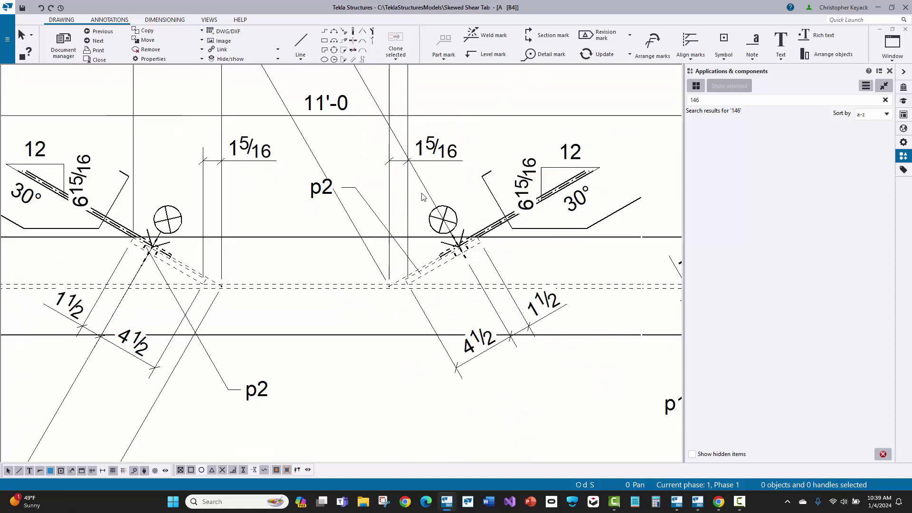
Step: Combine the 4'-0 and 1'-0 dimension line with the 11'-0 line and place the merged line higher above the beam
{"action": "left_click", "coordinate": [304, 201]}
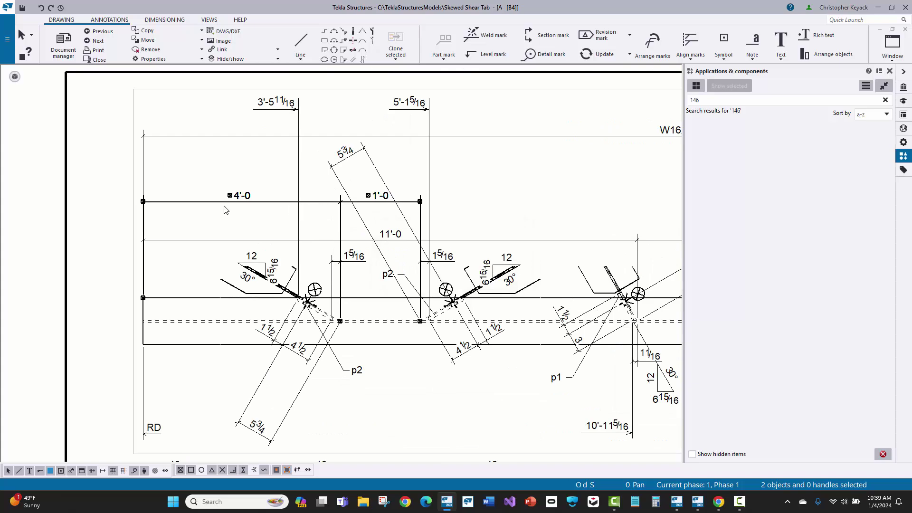
{"action": "scroll", "coordinate": [346, 313], "scroll_direction": "up", "scroll_amount": 4}
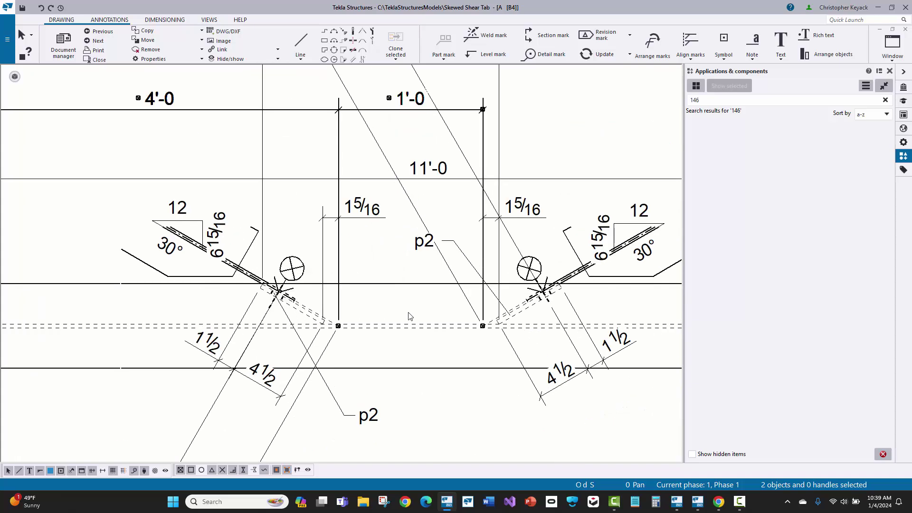
{"action": "scroll", "coordinate": [403, 298], "scroll_direction": "down", "scroll_amount": 2}
{"action": "left_click", "coordinate": [332, 192]}
{"action": "scroll", "coordinate": [342, 204], "scroll_direction": "down", "scroll_amount": 4}
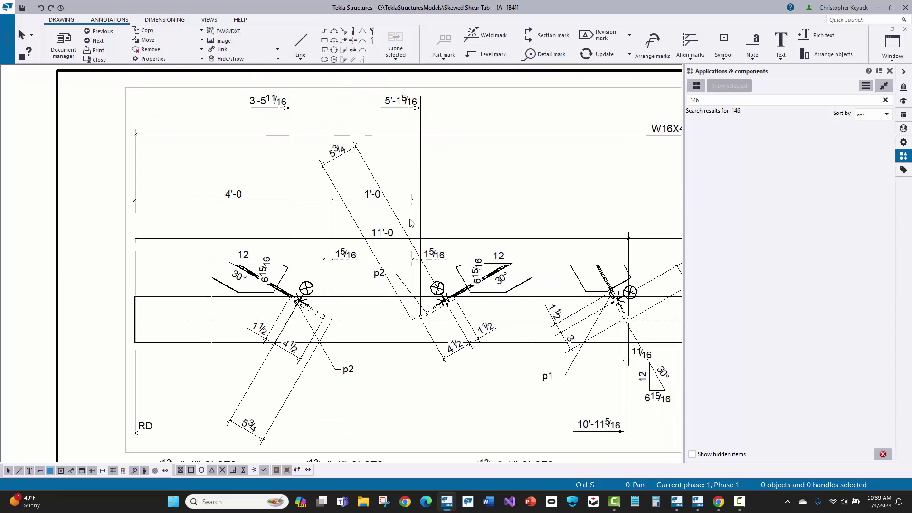
{"action": "left_click", "coordinate": [480, 232]}
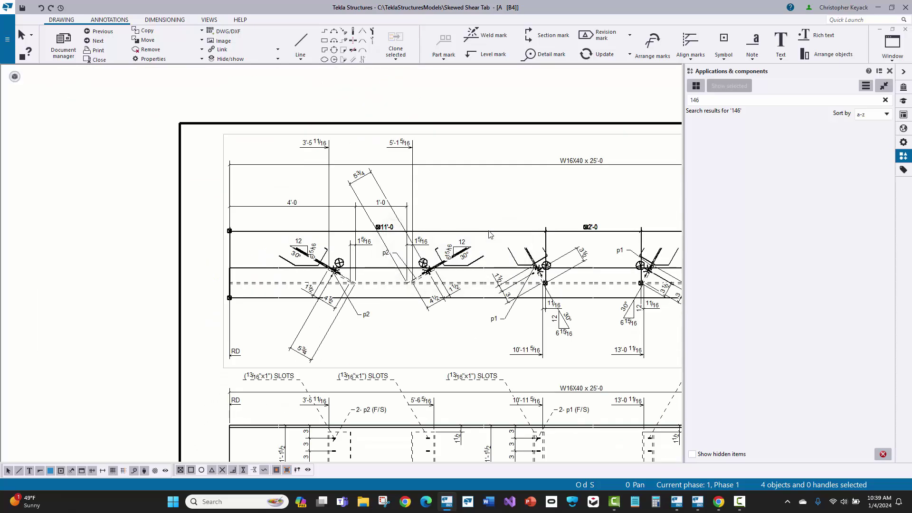
{"action": "middle_click_drag", "start_coordinate": [491, 235], "coordinate": [209, 180]}
{"action": "left_click", "coordinate": [157, 173], "text": "shift"}
{"action": "right_click", "coordinate": [157, 173]}
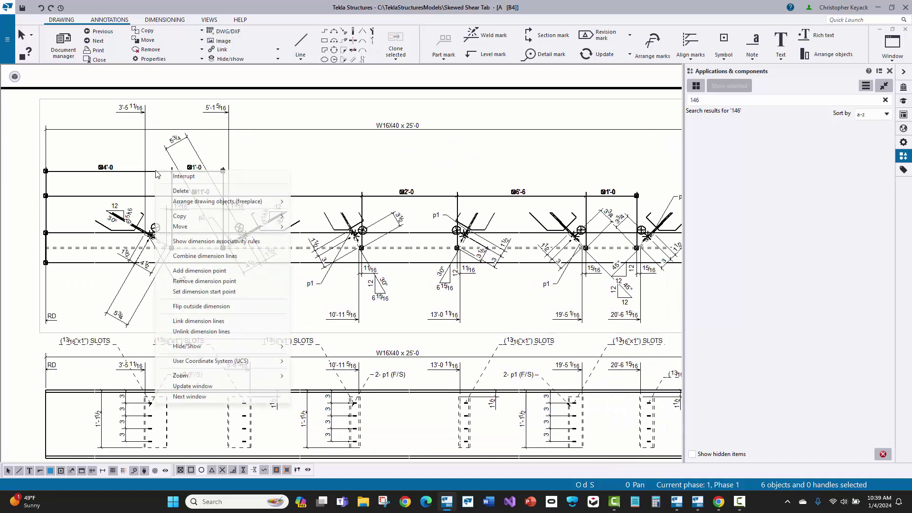
{"action": "left_click", "coordinate": [189, 259]}
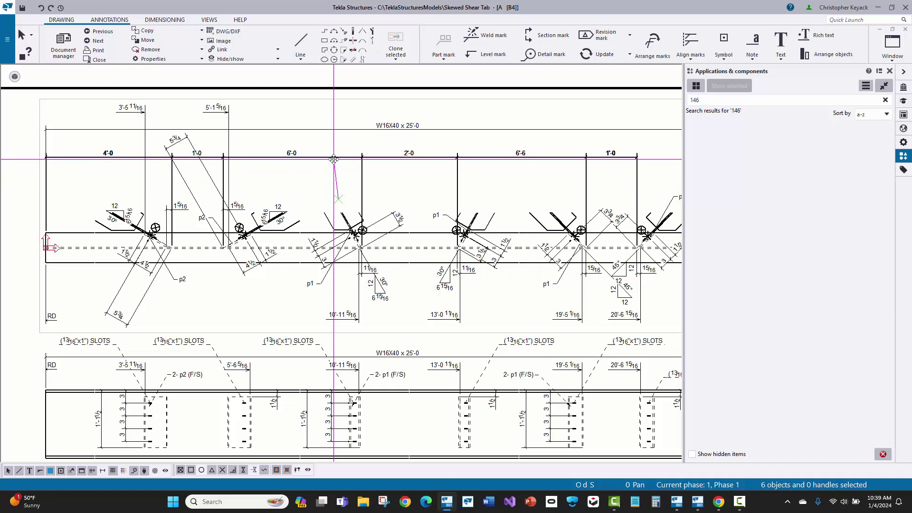
{"action": "left_click", "coordinate": [334, 160]}
Step: Move the second shear tab's skewed 5 3/4 dimension below the beam, just outside the 4 1/2 dimension
{"action": "scroll", "coordinate": [171, 162], "scroll_direction": "up", "scroll_amount": 2}
{"action": "mouse_move", "coordinate": [186, 132]}
{"action": "left_mouse_down"}
{"action": "mouse_move", "coordinate": [188, 152]}
{"action": "mouse_move", "coordinate": [233, 204]}
{"action": "mouse_move", "coordinate": [291, 337]}
{"action": "left_mouse_up"}
{"action": "scroll", "coordinate": [267, 340], "scroll_direction": "up", "scroll_amount": 4}
{"action": "left_click", "coordinate": [259, 345]}
{"action": "scroll", "coordinate": [291, 305], "scroll_direction": "up", "scroll_amount": 5}
{"action": "scroll", "coordinate": [262, 272], "scroll_direction": "down", "scroll_amount": 1}
{"action": "middle_click_drag", "start_coordinate": [350, 244], "coordinate": [347, 285]}
{"action": "scroll", "coordinate": [354, 276], "scroll_direction": "down", "scroll_amount": 1}
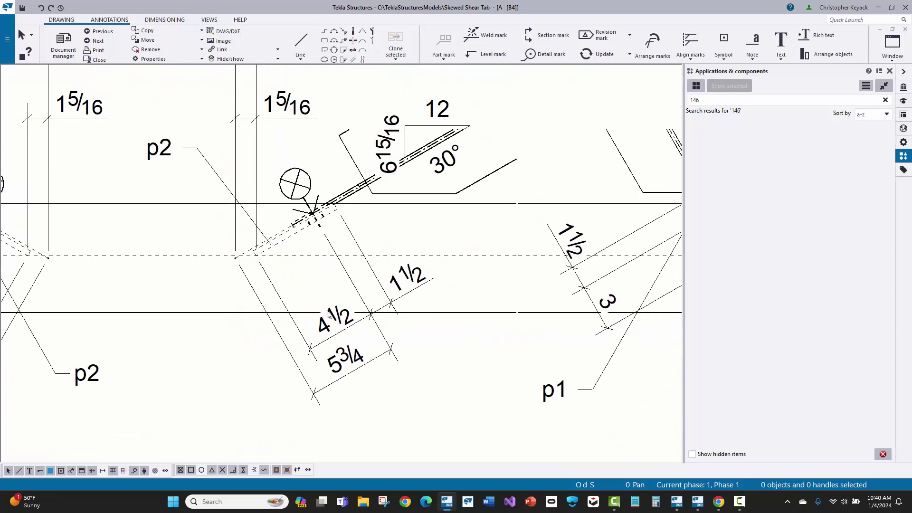
Step: Add the tab's work point on the beam web to the second shear tab's 4 1/2 and 1 1/2 dimension line
{"action": "left_click", "coordinate": [329, 321]}
{"action": "right_click", "coordinate": [304, 280]}
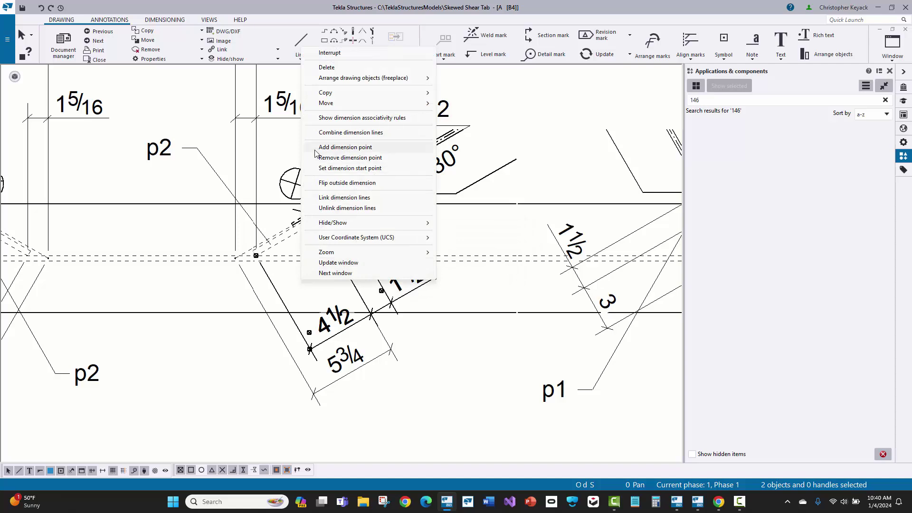
{"action": "left_click", "coordinate": [346, 148]}
{"action": "left_click", "coordinate": [235, 258]}
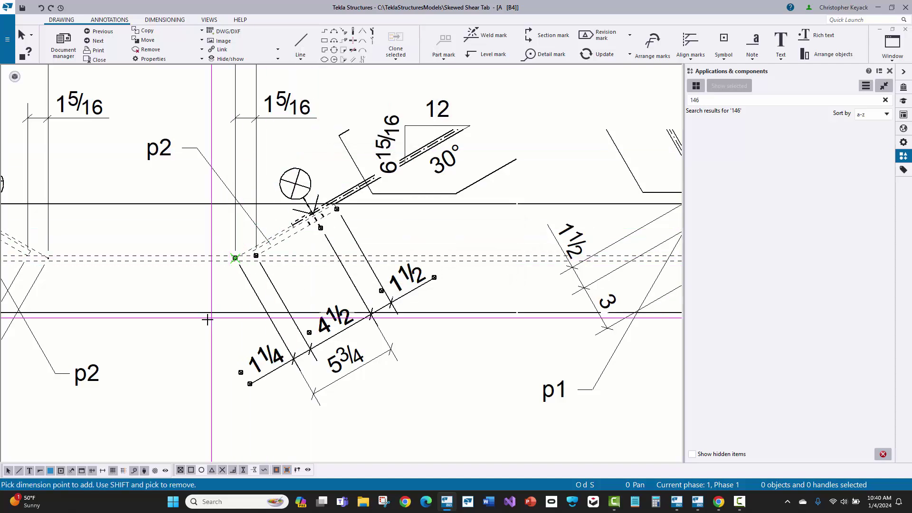
{"action": "right_click", "coordinate": [214, 145]}
{"action": "left_click", "coordinate": [229, 150]}
Step: Examine the 1'-0 spacing, the running dimension and the plate setback dimensions at the two p2 shear tabs
{"action": "scroll", "coordinate": [203, 356], "scroll_direction": "down", "scroll_amount": 2}
{"action": "left_click", "coordinate": [301, 216]}
{"action": "middle_click_drag", "start_coordinate": [269, 265], "coordinate": [351, 277]}
{"action": "scroll", "coordinate": [351, 277], "scroll_direction": "down", "scroll_amount": 2}
{"action": "left_click", "coordinate": [306, 199]}
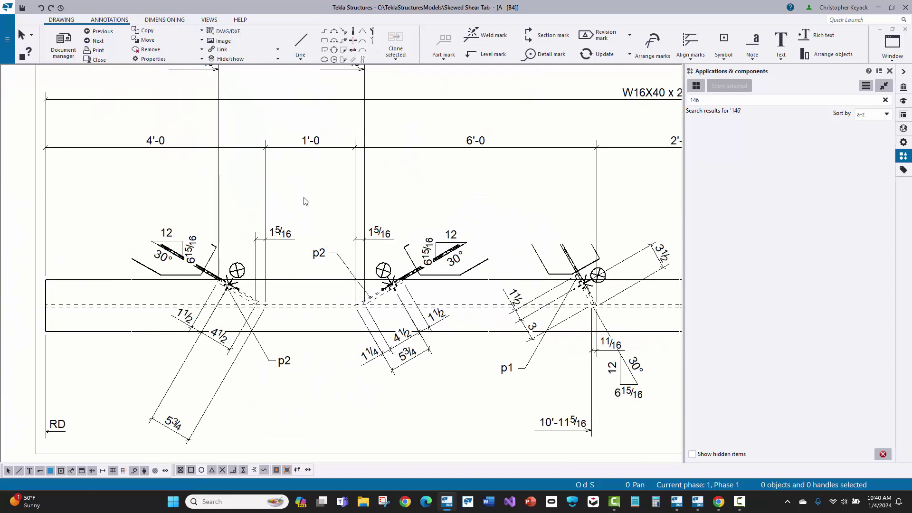
{"action": "left_click", "coordinate": [311, 146]}
{"action": "middle_click_drag", "start_coordinate": [303, 175], "coordinate": [301, 204]}
{"action": "left_click", "coordinate": [341, 97]}
{"action": "scroll", "coordinate": [356, 311], "scroll_direction": "up", "scroll_amount": 5}
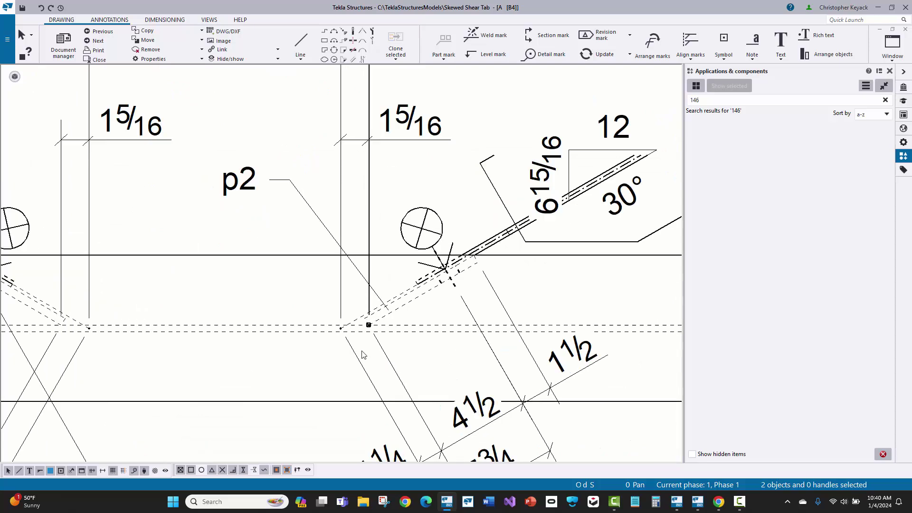
{"action": "key", "text": "Escape"}
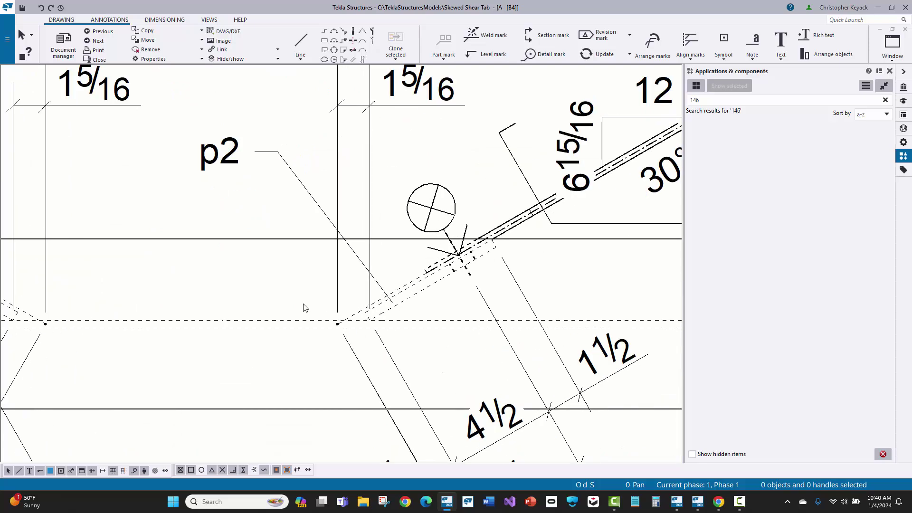
{"action": "scroll", "coordinate": [304, 308], "scroll_direction": "down", "scroll_amount": 2}
{"action": "scroll", "coordinate": [303, 308], "scroll_direction": "down", "scroll_amount": 3}
{"action": "middle_click_drag", "start_coordinate": [325, 259], "coordinate": [403, 235]}
{"action": "scroll", "coordinate": [404, 234], "scroll_direction": "up", "scroll_amount": 1}
{"action": "scroll", "coordinate": [504, 200], "scroll_direction": "down", "scroll_amount": 1}
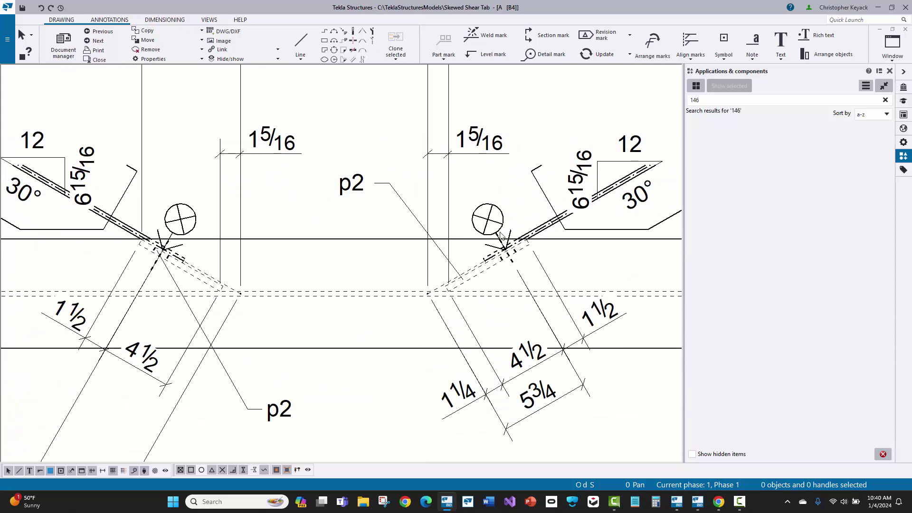
{"action": "scroll", "coordinate": [411, 216], "scroll_direction": "down", "scroll_amount": 1}
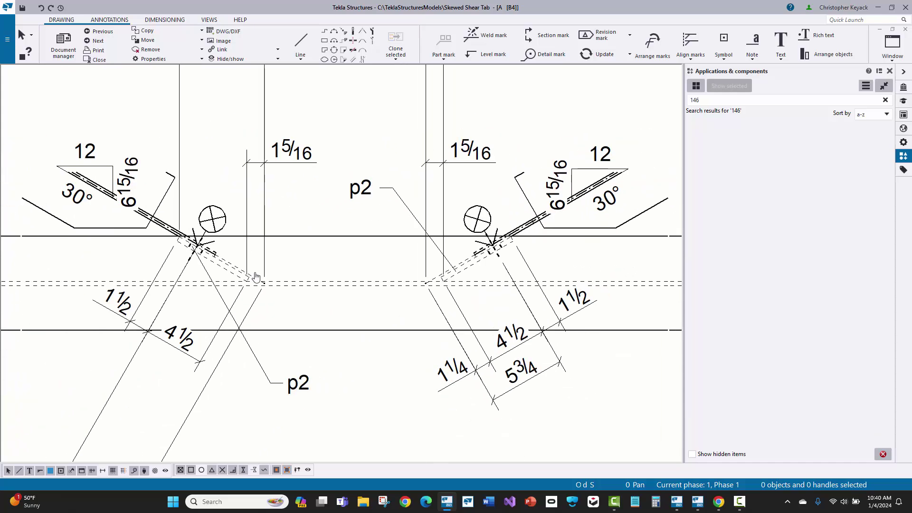
Step: Move the first shear tab's skewed 5 3/4 dimension below the beam, just outside the 4 1/2 dimension
{"action": "scroll", "coordinate": [266, 222], "scroll_direction": "down", "scroll_amount": 2}
{"action": "left_click", "coordinate": [209, 349]}
{"action": "mouse_move", "coordinate": [209, 349]}
{"action": "left_mouse_down"}
{"action": "mouse_move", "coordinate": [242, 296]}
{"action": "mouse_move", "coordinate": [239, 278]}
{"action": "left_mouse_up"}
{"action": "scroll", "coordinate": [264, 231], "scroll_direction": "up", "scroll_amount": 3}
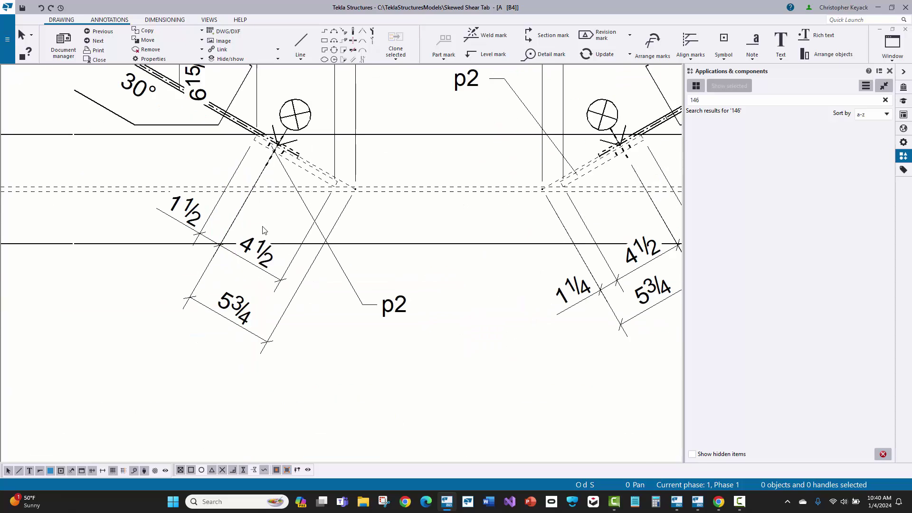
Step: Add the first shear tab's work point on the beam web to its 1 1/2 and 4 1/2 dimension line
{"action": "left_click", "coordinate": [244, 252]}
{"action": "right_click", "coordinate": [261, 255]}
{"action": "left_click", "coordinate": [286, 355]}
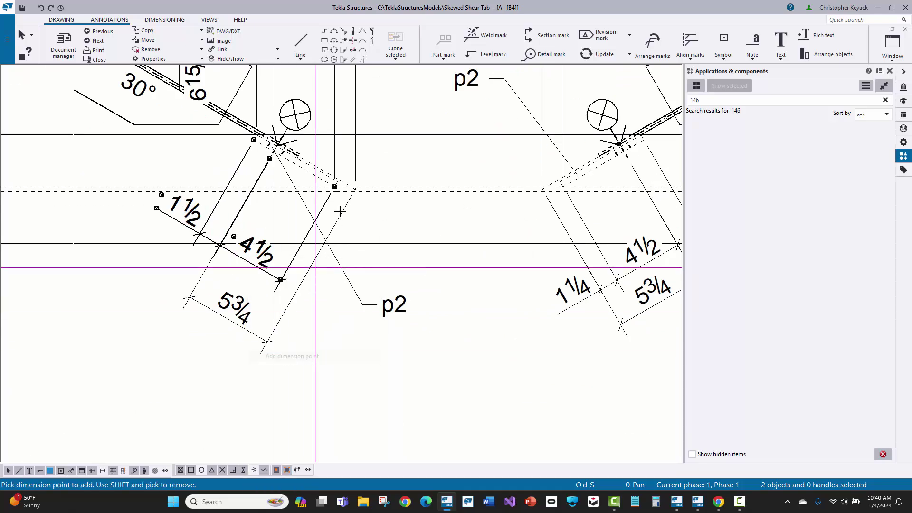
{"action": "left_click", "coordinate": [356, 189]}
{"action": "right_click", "coordinate": [419, 240]}
{"action": "left_click", "coordinate": [418, 240]}
Step: Examine the 11/16 setback dimensions below the beam at the two middle p1 shear tabs
{"action": "scroll", "coordinate": [424, 230], "scroll_direction": "down", "scroll_amount": 5}
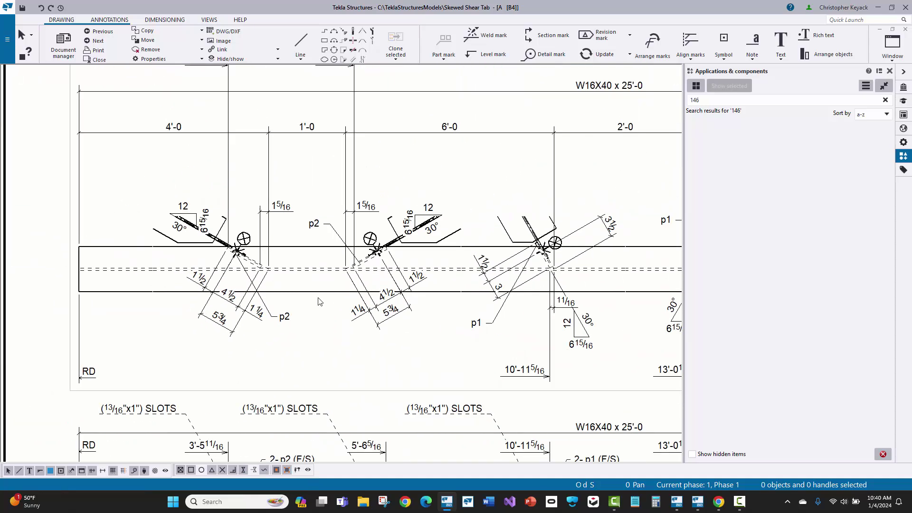
{"action": "mouse_move", "coordinate": [507, 324]}
{"action": "middle_mouse_down"}
{"action": "mouse_move", "coordinate": [395, 359]}
{"action": "mouse_move", "coordinate": [304, 339]}
{"action": "middle_mouse_up"}
{"action": "scroll", "coordinate": [352, 309], "scroll_direction": "up", "scroll_amount": 2}
{"action": "left_click", "coordinate": [363, 316]}
{"action": "scroll", "coordinate": [475, 294], "scroll_direction": "up", "scroll_amount": 2}
{"action": "left_click", "coordinate": [562, 306]}
{"action": "scroll", "coordinate": [537, 263], "scroll_direction": "up", "scroll_amount": 2}
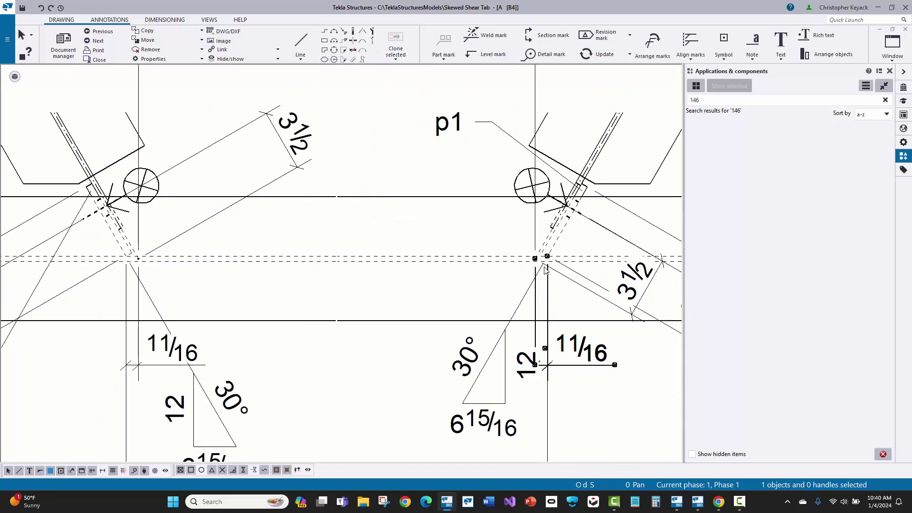
{"action": "left_click", "coordinate": [454, 228]}
{"action": "scroll", "coordinate": [409, 244], "scroll_direction": "down", "scroll_amount": 3}
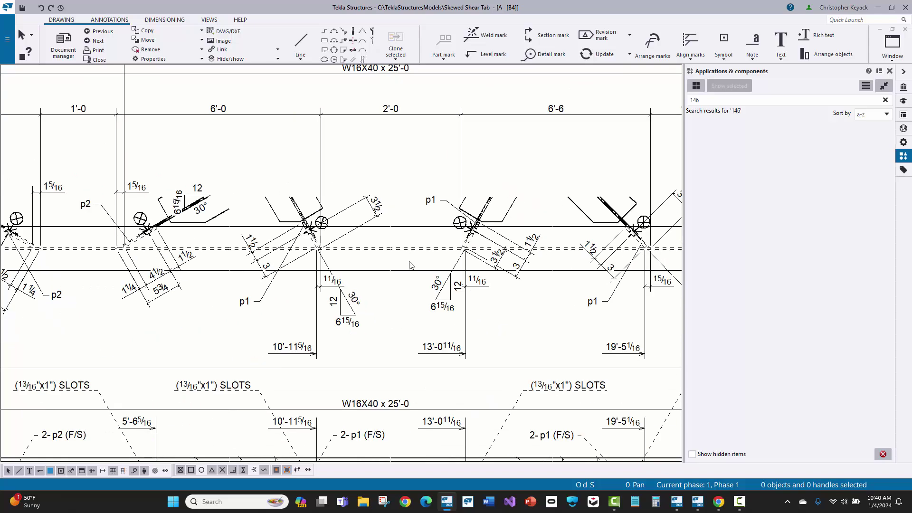
Step: Examine the skewed 3 1/2 dimension and its web point at the first p1 shear tab, plus the overall top view
{"action": "scroll", "coordinate": [351, 304], "scroll_direction": "up", "scroll_amount": 1}
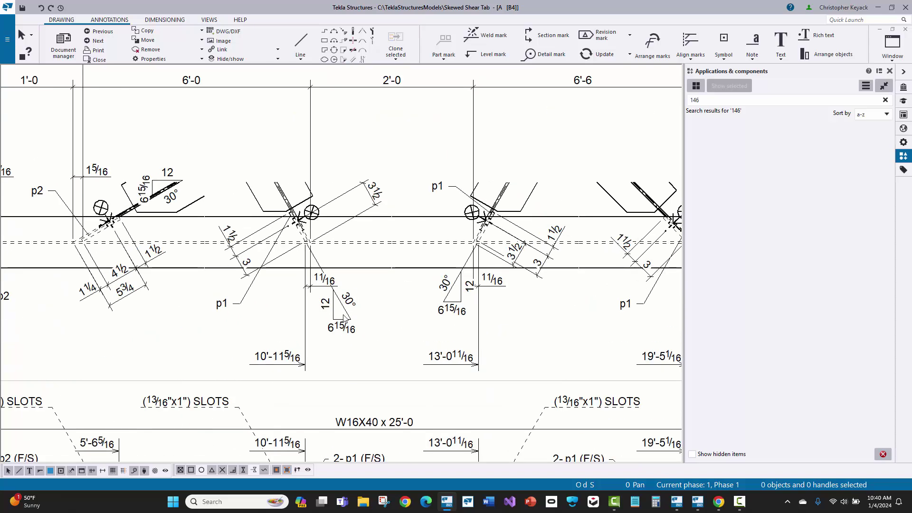
{"action": "left_click", "coordinate": [314, 286]}
{"action": "left_click", "coordinate": [314, 239]}
{"action": "scroll", "coordinate": [299, 248], "scroll_direction": "up", "scroll_amount": 3}
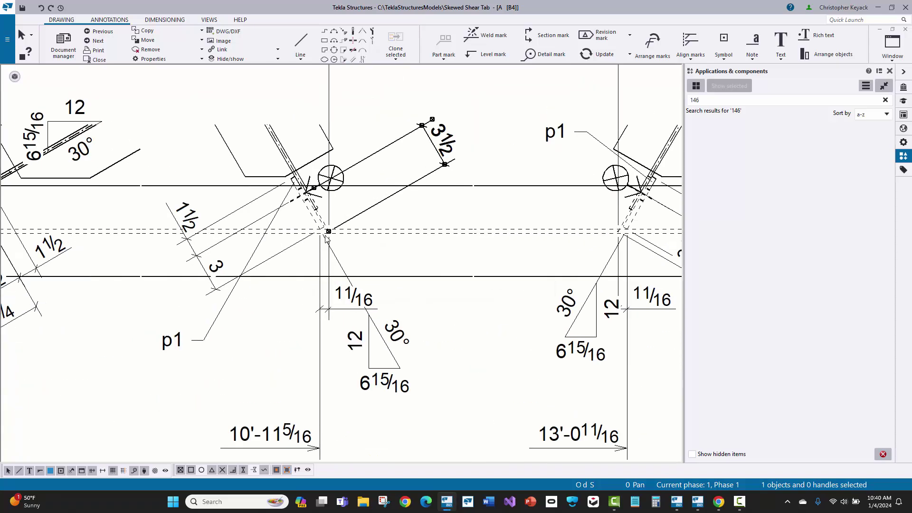
{"action": "left_click", "coordinate": [317, 250]}
{"action": "scroll", "coordinate": [318, 251], "scroll_direction": "down", "scroll_amount": 5}
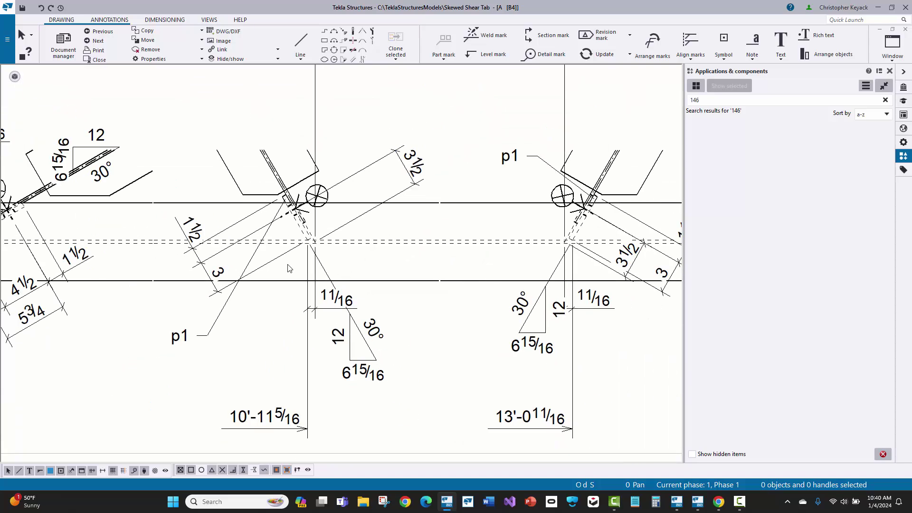
{"action": "scroll", "coordinate": [345, 236], "scroll_direction": "up", "scroll_amount": 1}
{"action": "scroll", "coordinate": [344, 236], "scroll_direction": "down", "scroll_amount": 4}
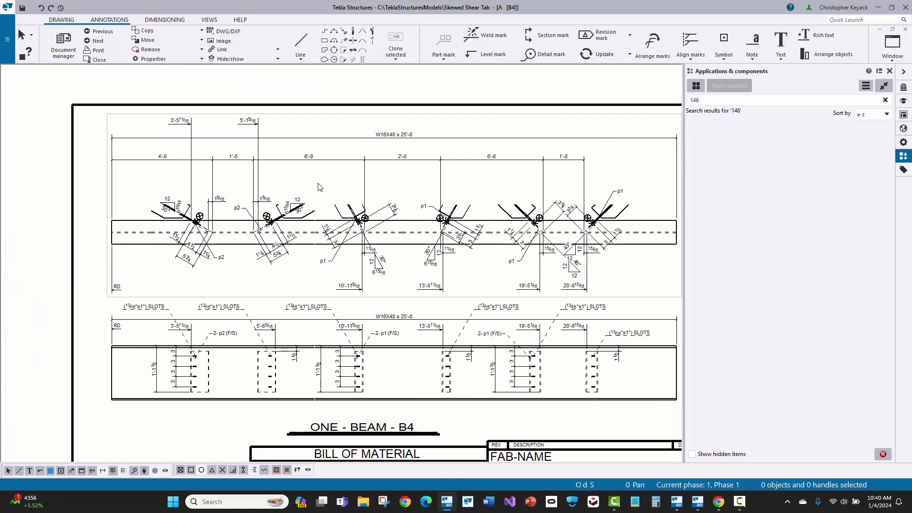
Step: Review the Bevel preset and the available angle dimension types for the first p1 tab's 30° angle dimension
{"action": "scroll", "coordinate": [366, 265], "scroll_direction": "up", "scroll_amount": 5}
{"action": "left_click", "coordinate": [384, 285]}
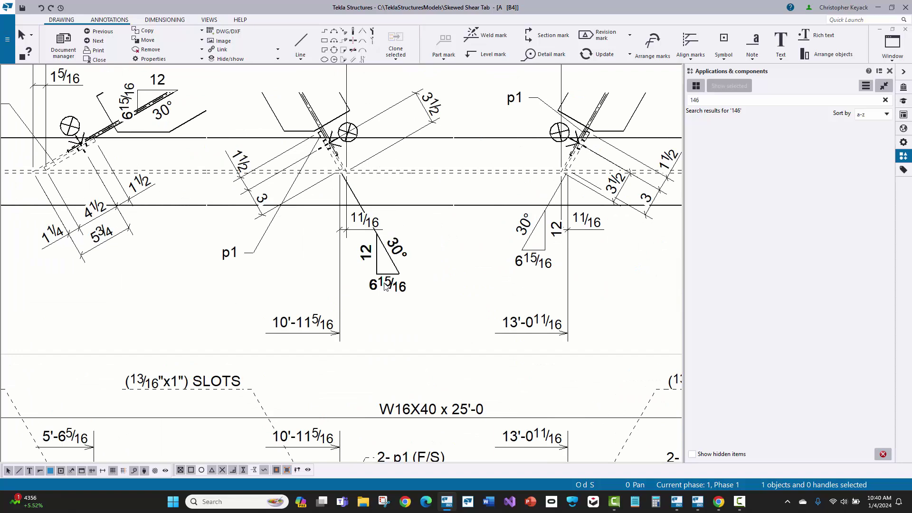
{"action": "left_click", "coordinate": [427, 259]}
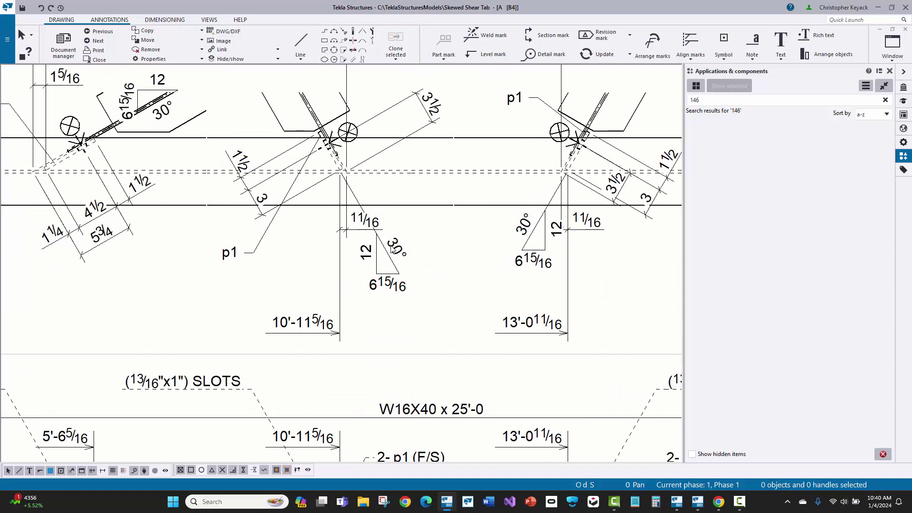
{"action": "left_click", "coordinate": [391, 250]}
{"action": "left_click", "coordinate": [781, 88]}
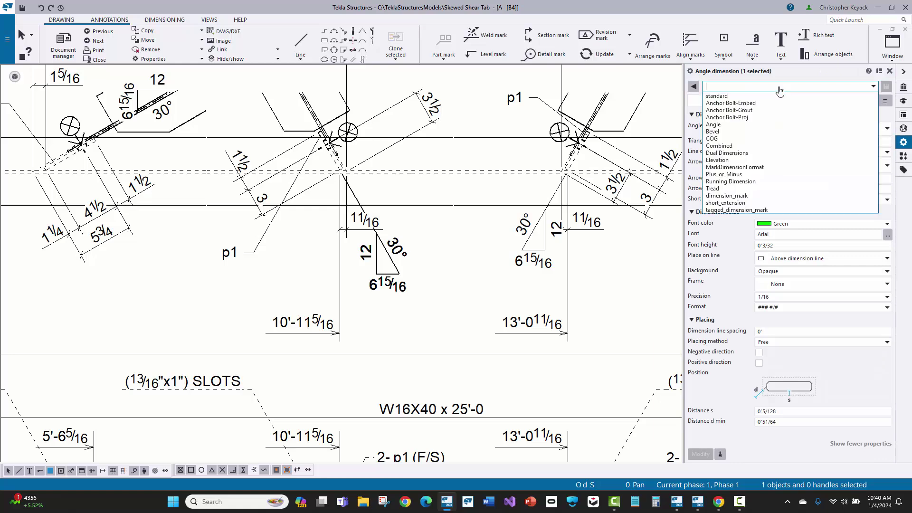
{"action": "left_click", "coordinate": [743, 132]}
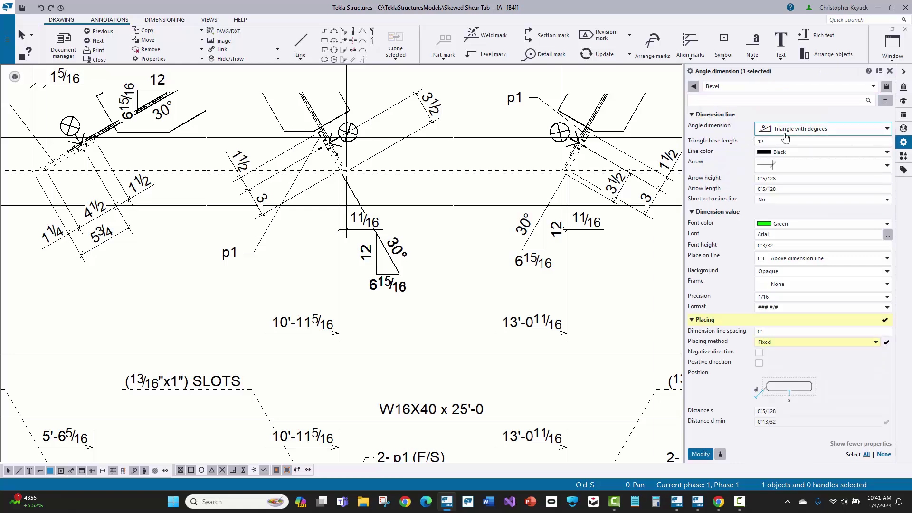
{"action": "left_click", "coordinate": [803, 130]}
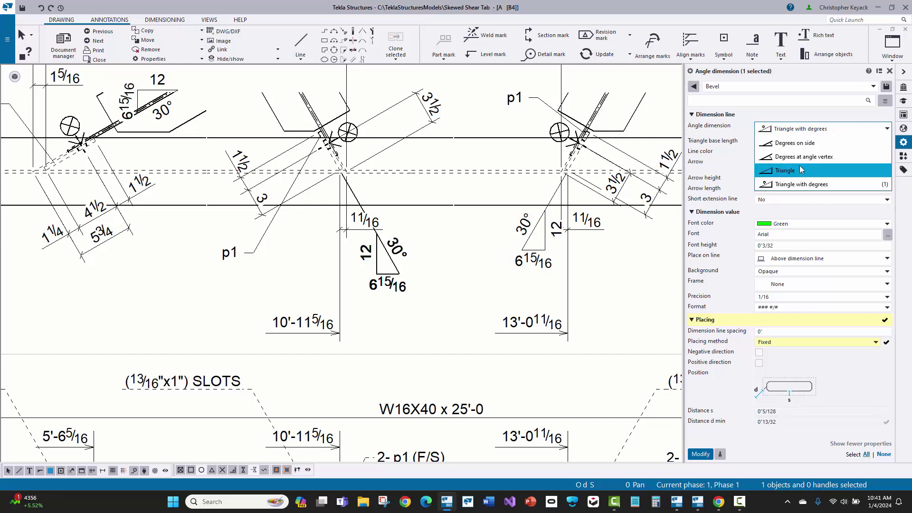
{"action": "left_click", "coordinate": [789, 132]}
{"action": "left_click", "coordinate": [314, 276]}
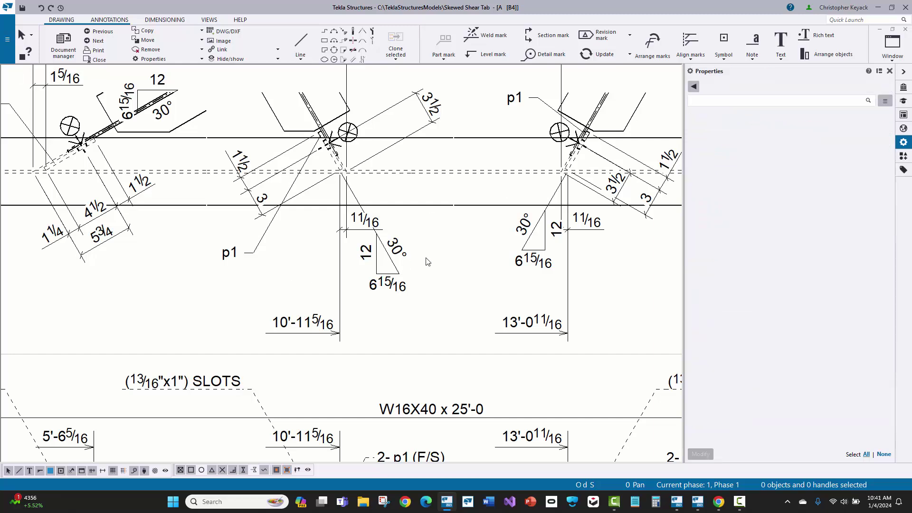
Step: Examine the running dimensions above the beam at the p2 tabs and below it at the middle p1 tabs
{"action": "middle_click_drag", "start_coordinate": [279, 273], "coordinate": [326, 300]}
{"action": "scroll", "coordinate": [435, 308], "scroll_direction": "down", "scroll_amount": 2}
{"action": "middle_click_drag", "start_coordinate": [430, 283], "coordinate": [436, 309]}
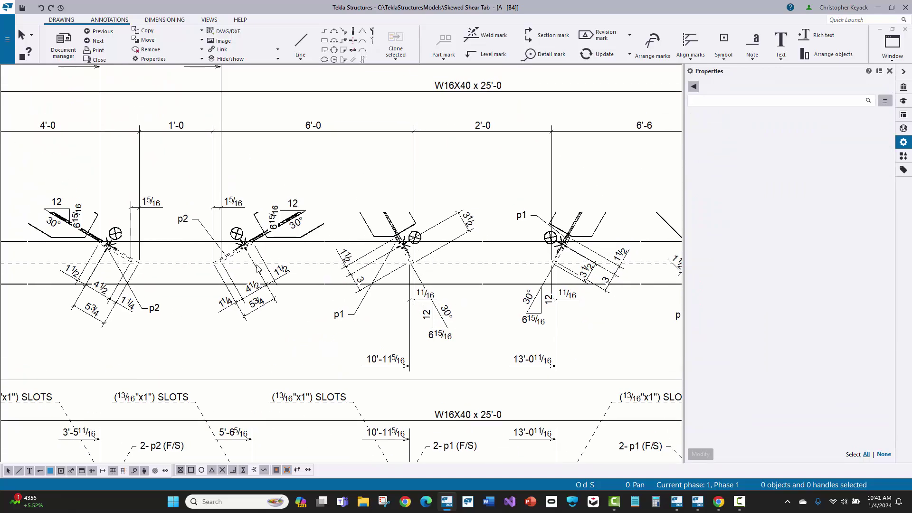
{"action": "middle_click_drag", "start_coordinate": [264, 260], "coordinate": [348, 272]}
{"action": "middle_click_drag", "start_coordinate": [407, 199], "coordinate": [391, 213]}
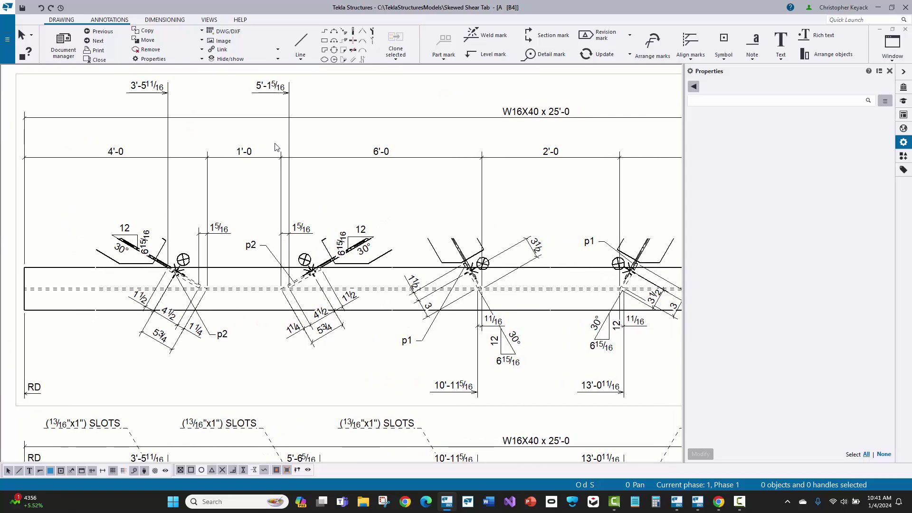
{"action": "left_click", "coordinate": [269, 94]}
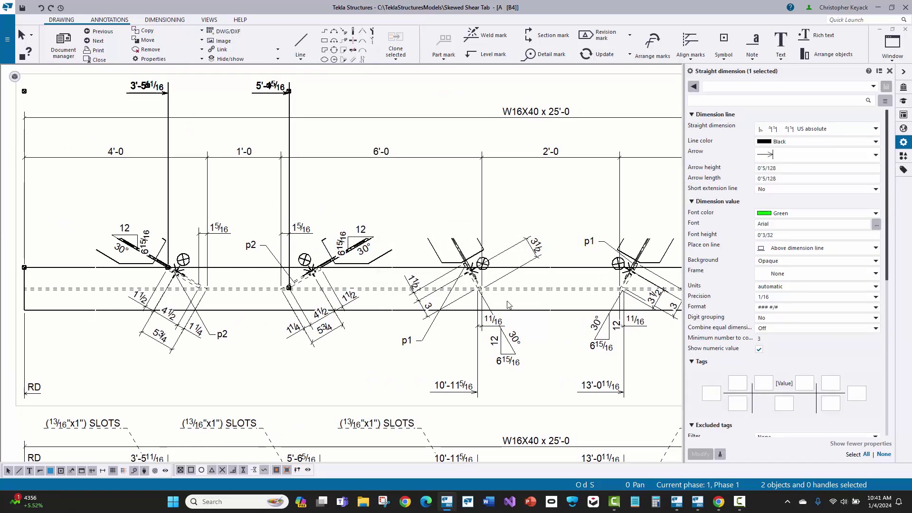
{"action": "left_click", "coordinate": [462, 384]}
{"action": "middle_click_drag", "start_coordinate": [476, 320], "coordinate": [411, 302]}
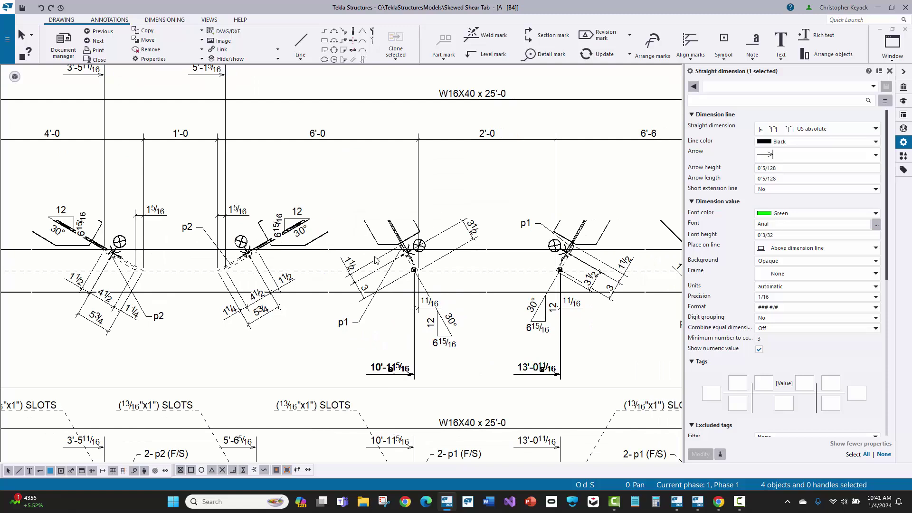
{"action": "left_click", "coordinate": [365, 187]}
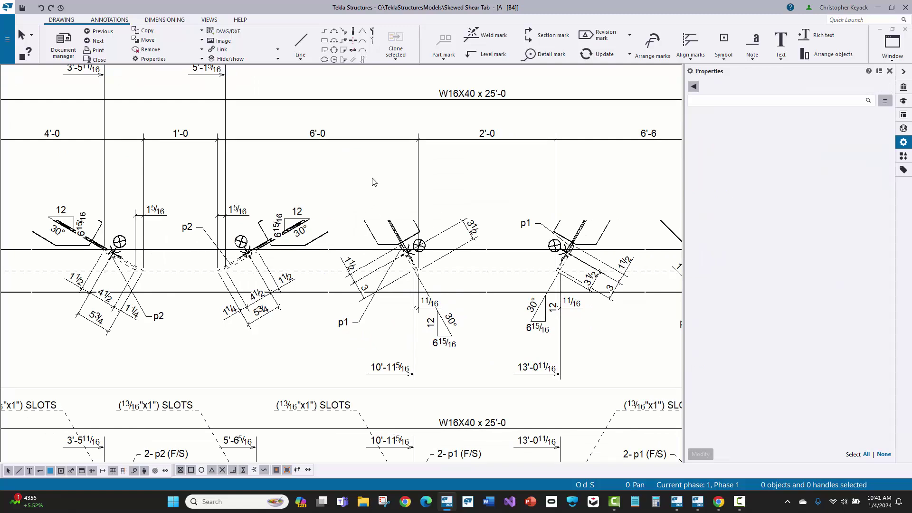
Step: Open the drawing's view creation settings and bring up the Face-Top Skewed Plate view properties used by the top view
{"action": "double_click", "coordinate": [374, 182]}
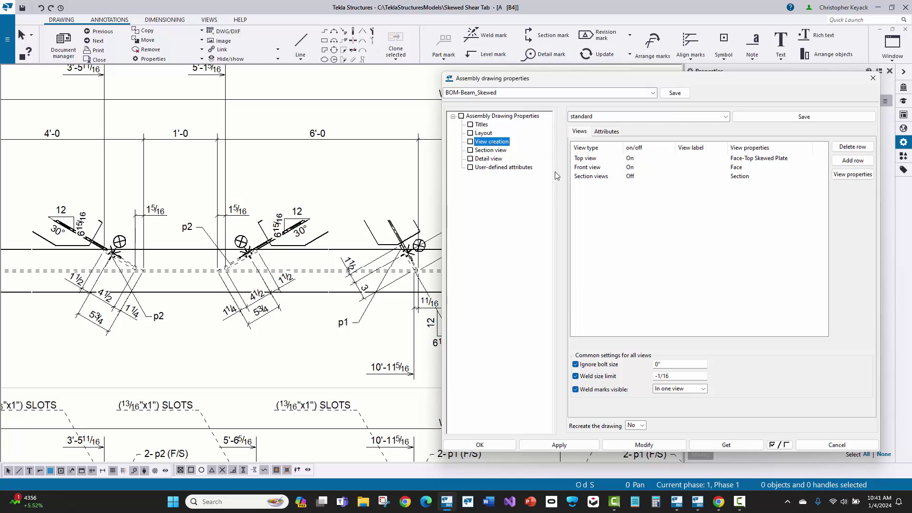
{"action": "left_click", "coordinate": [597, 158]}
{"action": "left_click", "coordinate": [593, 167]}
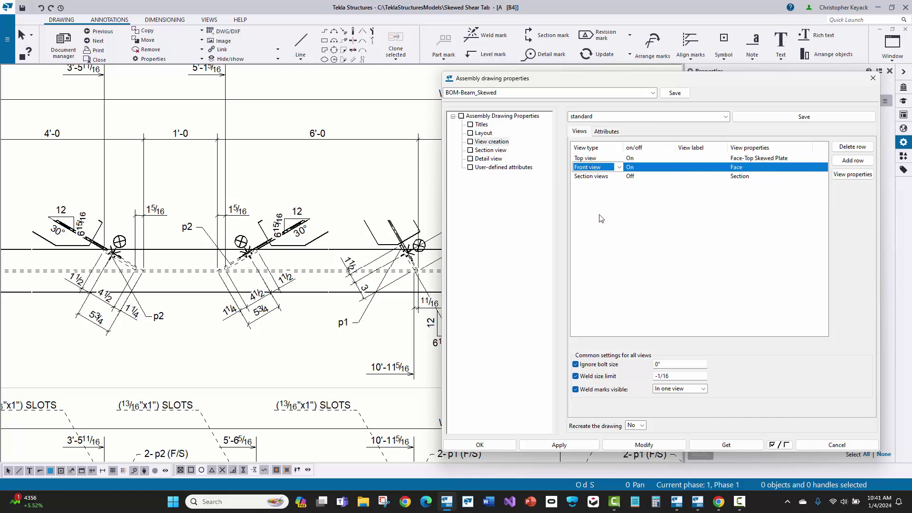
{"action": "left_click", "coordinate": [755, 167]}
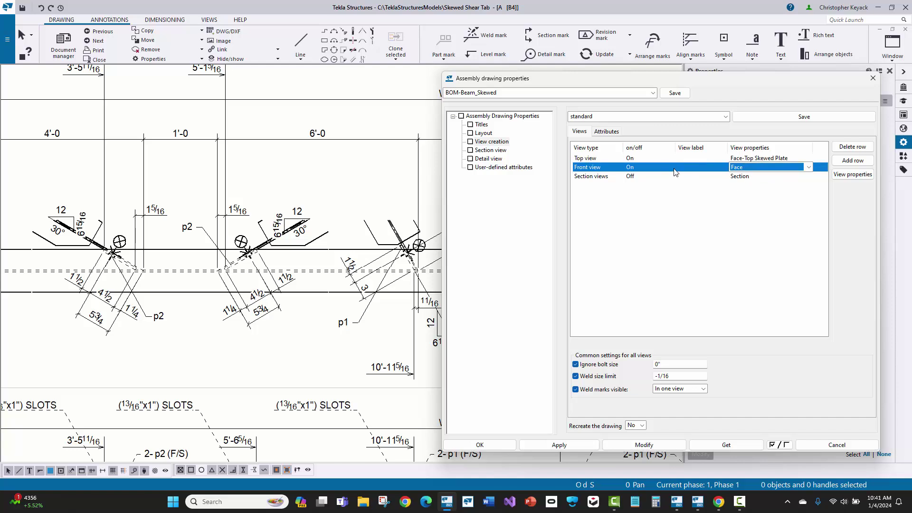
{"action": "left_click", "coordinate": [741, 158]}
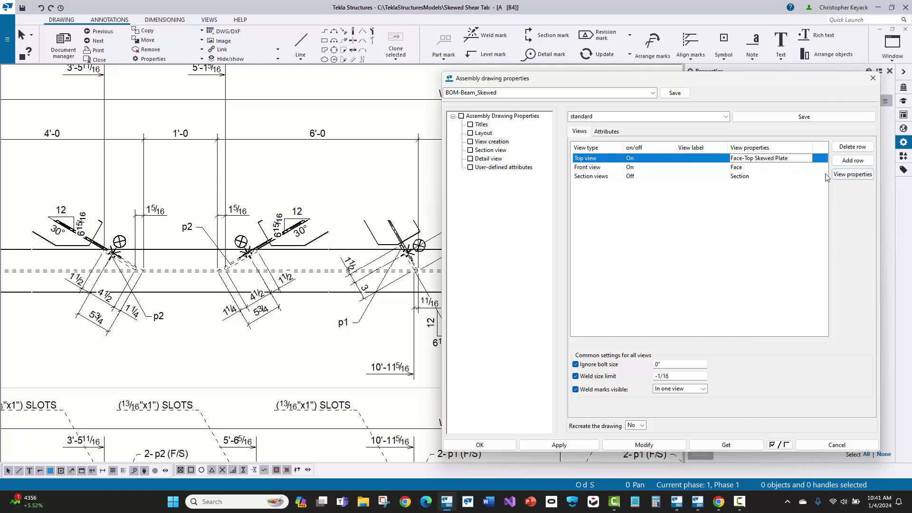
{"action": "left_click", "coordinate": [840, 176]}
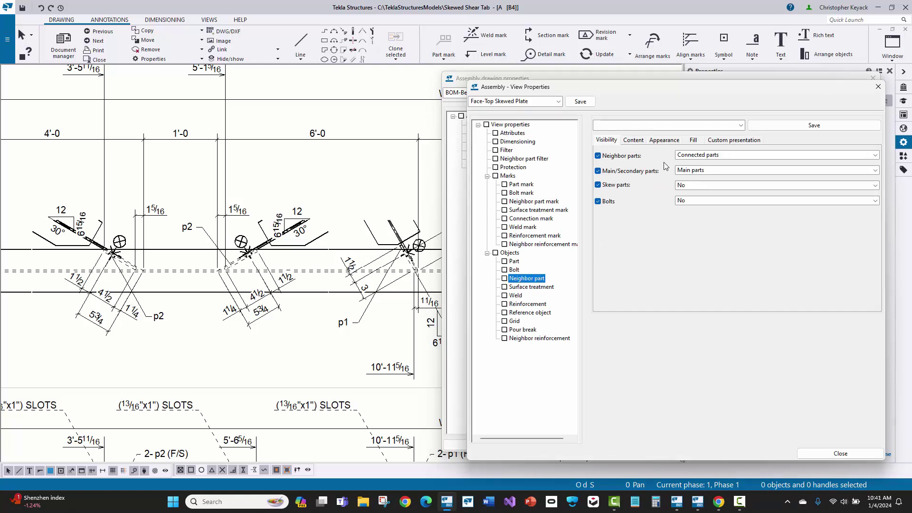
Step: Review the neighbor part visibility settings for connected parts and main parts against the beam shown at the p2 tab
{"action": "left_click", "coordinate": [697, 155]}
{"action": "left_click", "coordinate": [710, 157]}
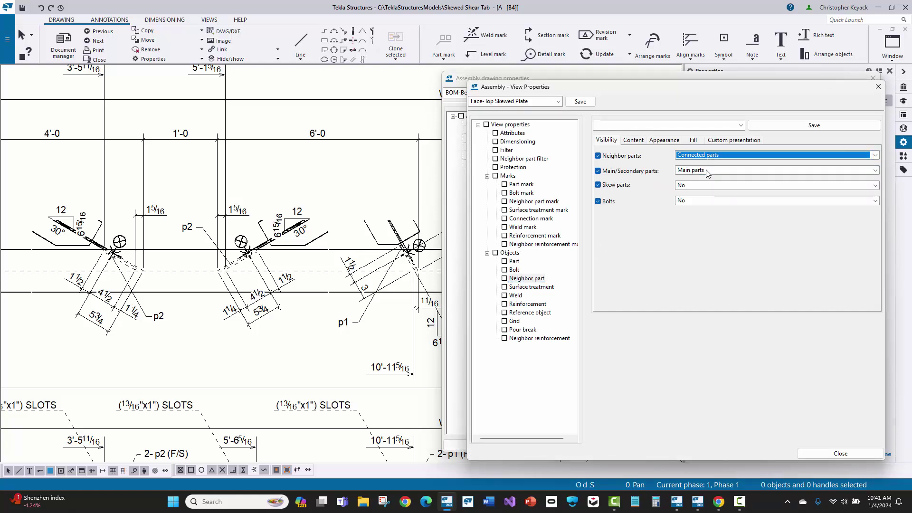
{"action": "scroll", "coordinate": [266, 243], "scroll_direction": "up", "scroll_amount": 4}
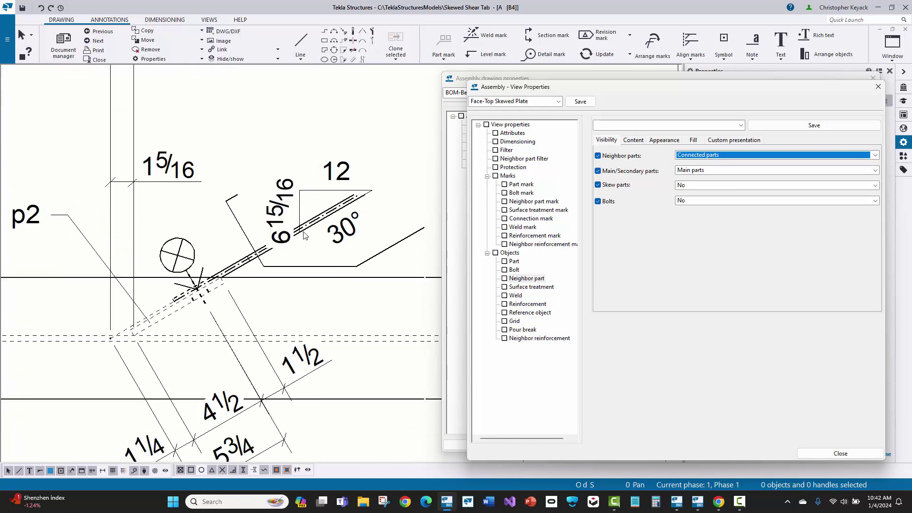
{"action": "left_click", "coordinate": [697, 171]}
{"action": "left_click", "coordinate": [697, 173]}
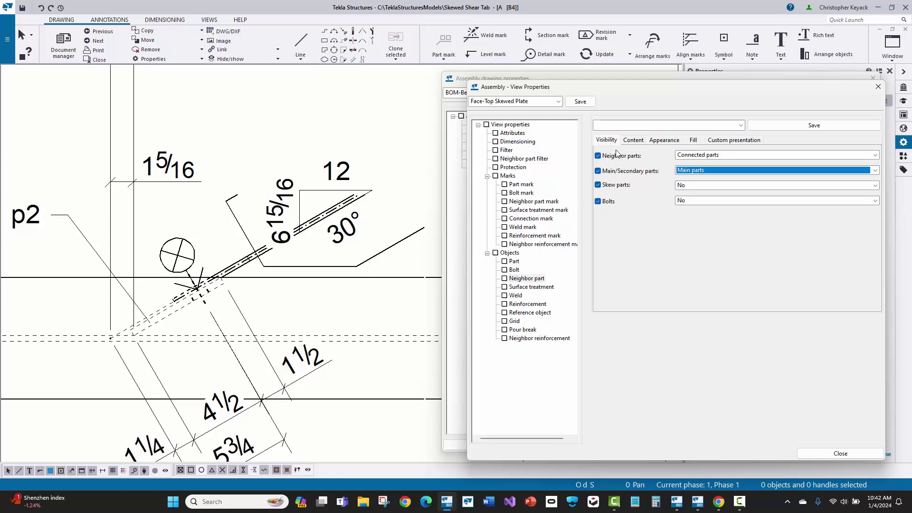
Step: Set the neighbor parts' visible line and hidden line colors to the dotted color option
{"action": "left_click", "coordinate": [664, 141]}
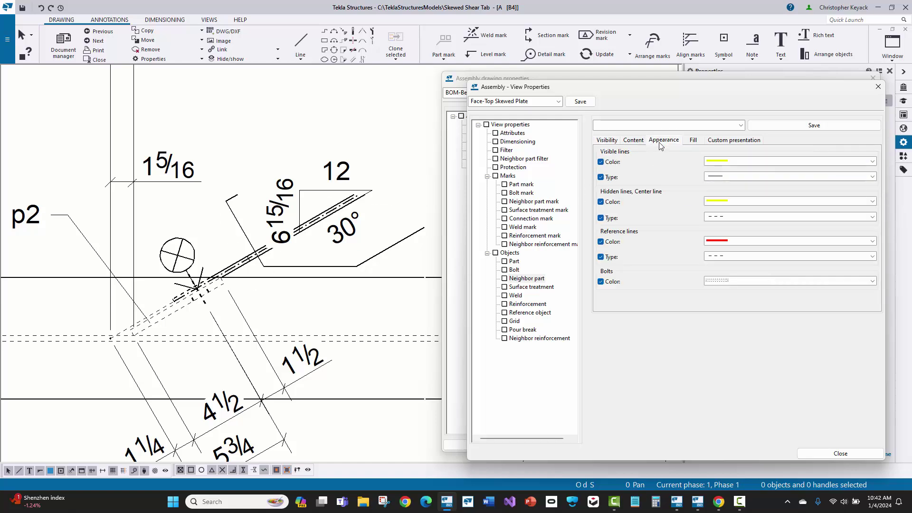
{"action": "left_click", "coordinate": [723, 162]}
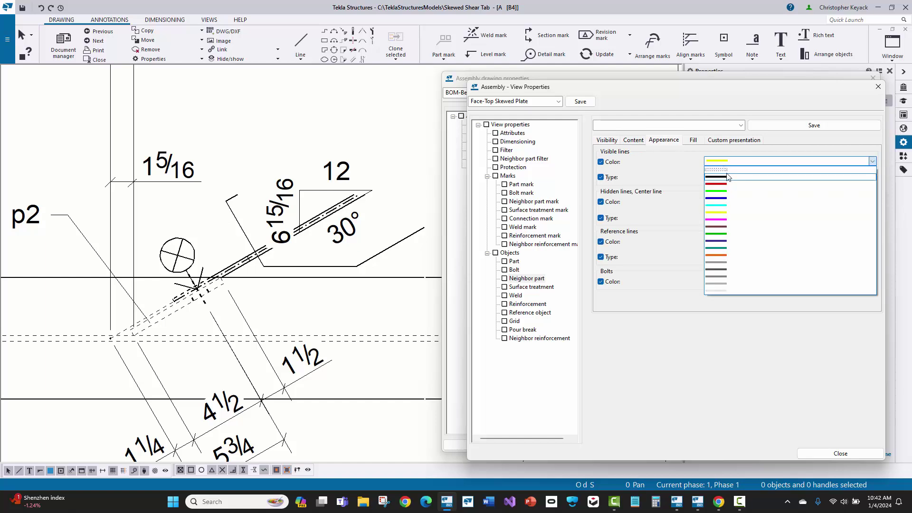
{"action": "left_click", "coordinate": [725, 174]}
{"action": "left_click", "coordinate": [727, 200]}
{"action": "left_click", "coordinate": [725, 213]}
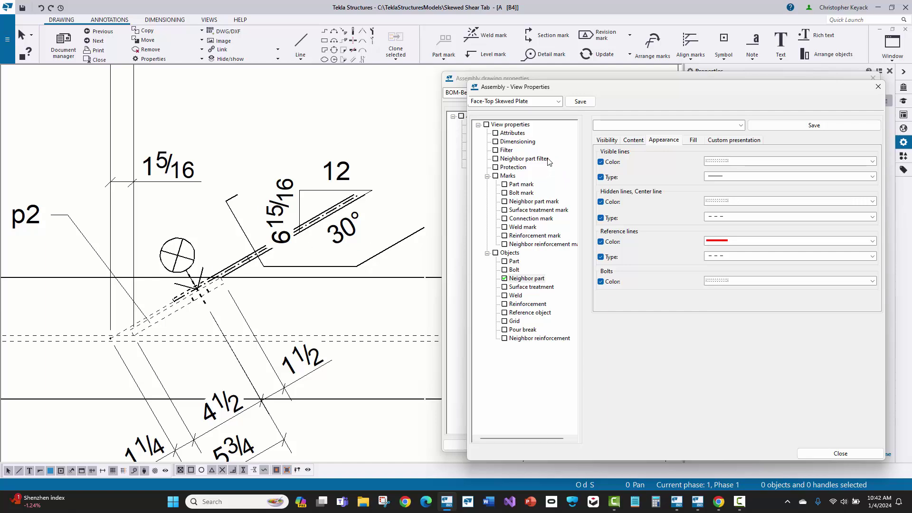
Step: Open the current assembly's integrated dimensioning rule Skewed_Plate for editing and move its dialog clear of the drawing
{"action": "left_click", "coordinate": [525, 146]}
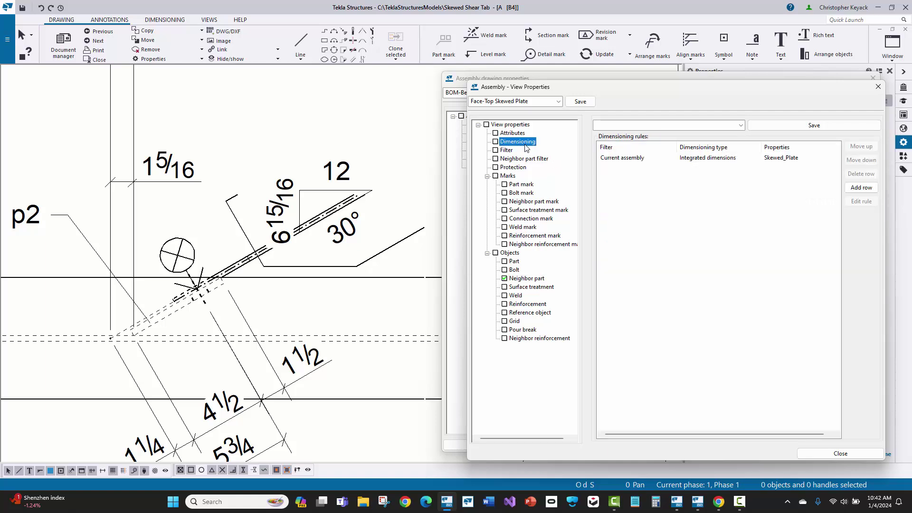
{"action": "left_click", "coordinate": [698, 159]}
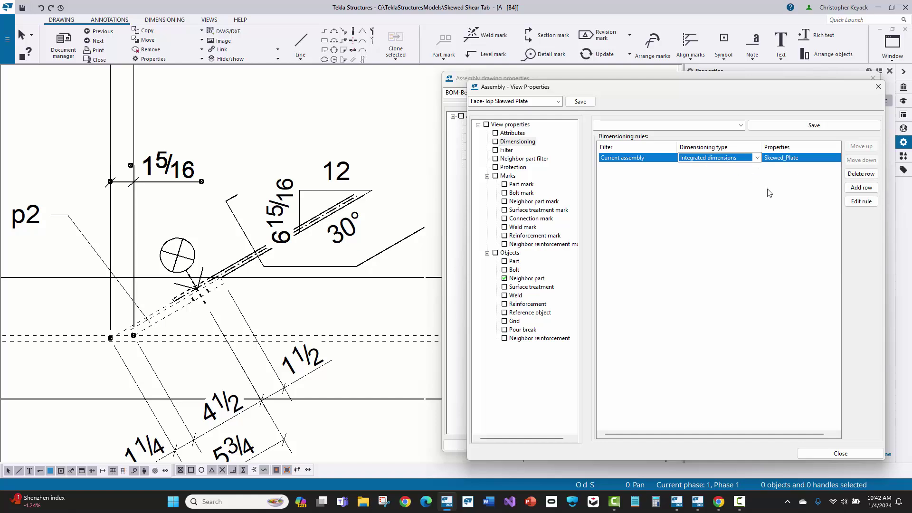
{"action": "left_click", "coordinate": [860, 203]}
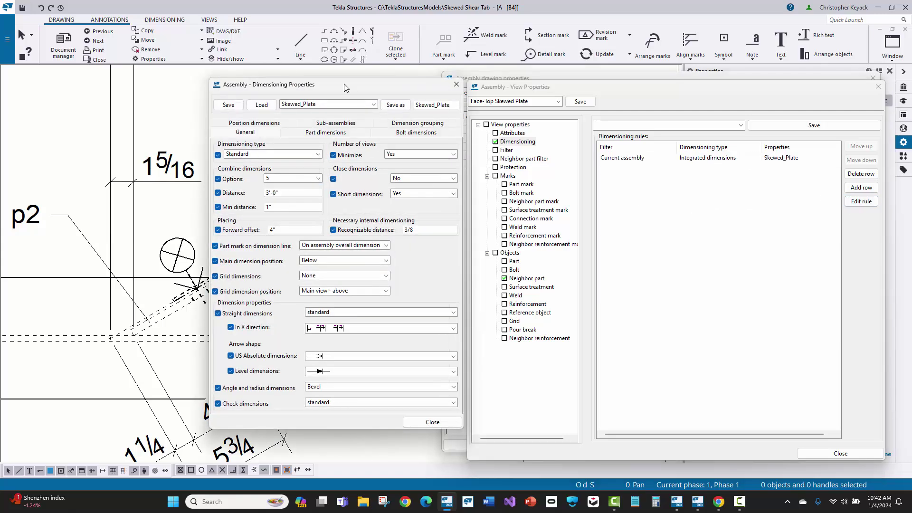
{"action": "left_click_drag", "start_coordinate": [345, 80], "coordinate": [583, 77]}
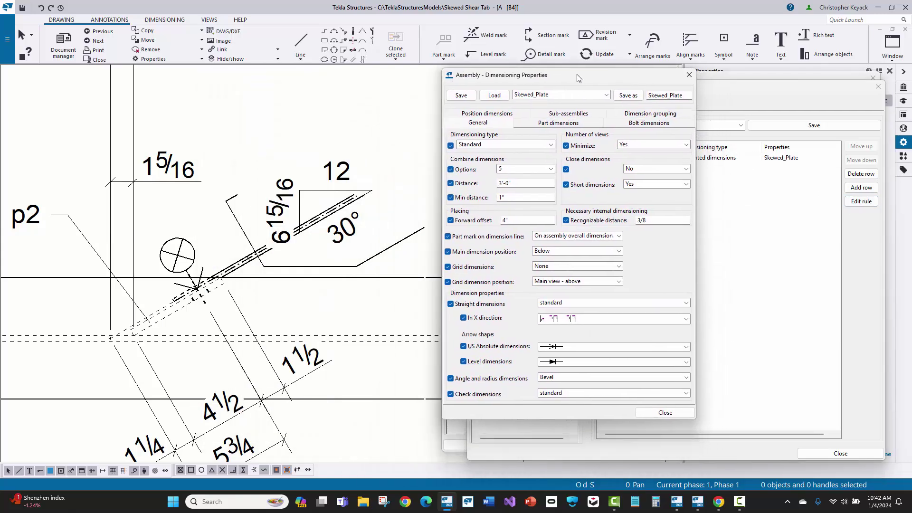
Step: Review the secondary part bolt internal dimension options in the bolt dimensioning settings against the dimension chain at the p2 tab
{"action": "left_click", "coordinate": [630, 123]}
{"action": "scroll", "coordinate": [264, 240], "scroll_direction": "down", "scroll_amount": 3}
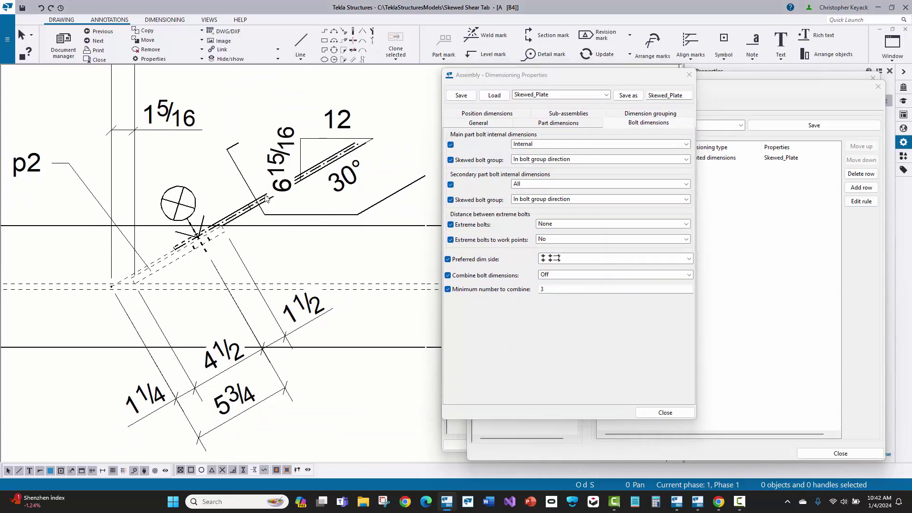
{"action": "left_click", "coordinate": [243, 303]}
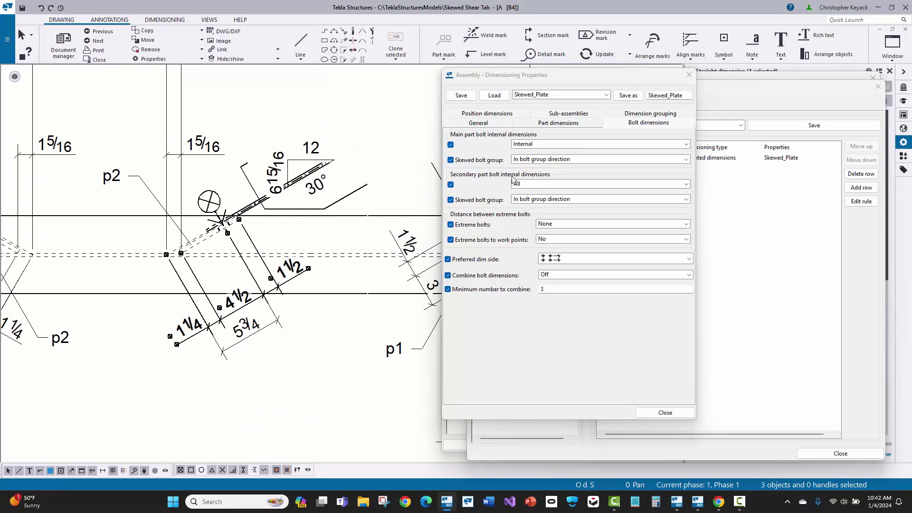
{"action": "left_click", "coordinate": [531, 189]}
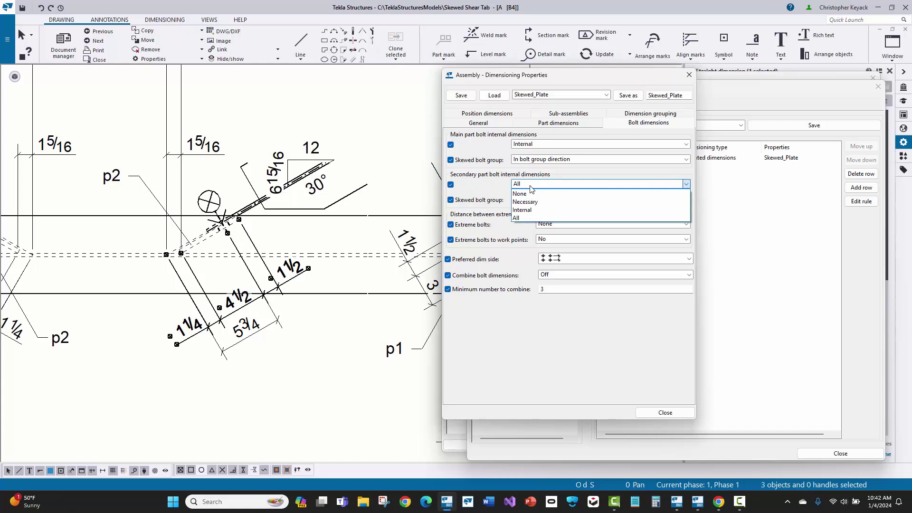
{"action": "left_click", "coordinate": [532, 190]}
{"action": "left_click", "coordinate": [220, 269]}
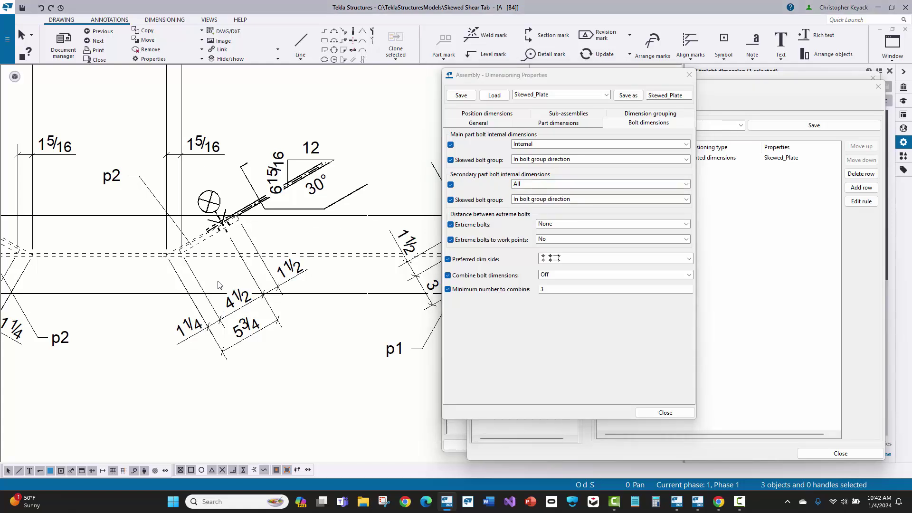
{"action": "scroll", "coordinate": [207, 246], "scroll_direction": "up", "scroll_amount": 1}
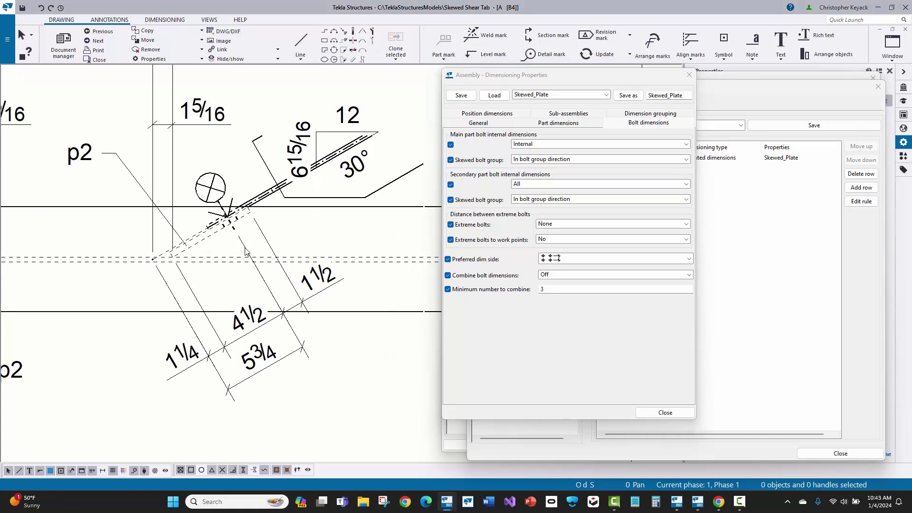
{"action": "left_click", "coordinate": [253, 322]}
{"action": "middle_click_drag", "start_coordinate": [222, 250], "coordinate": [234, 236]}
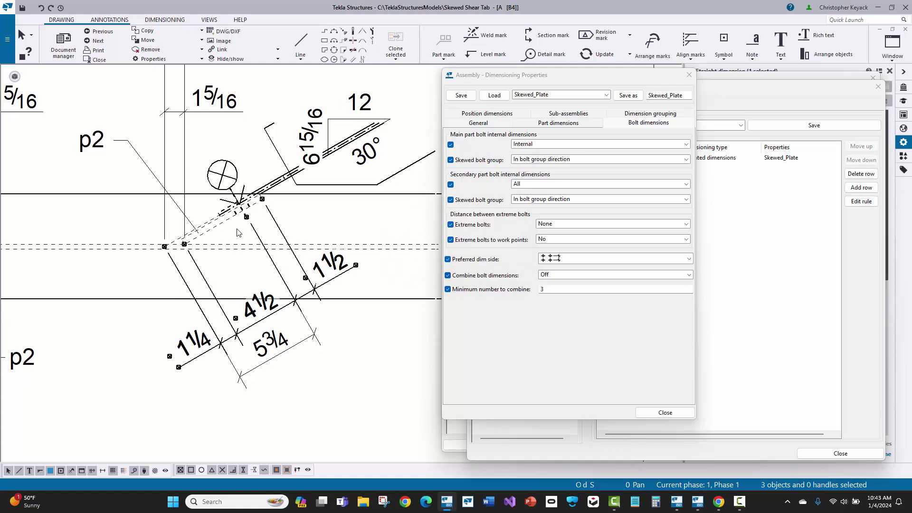
{"action": "left_click", "coordinate": [336, 227]}
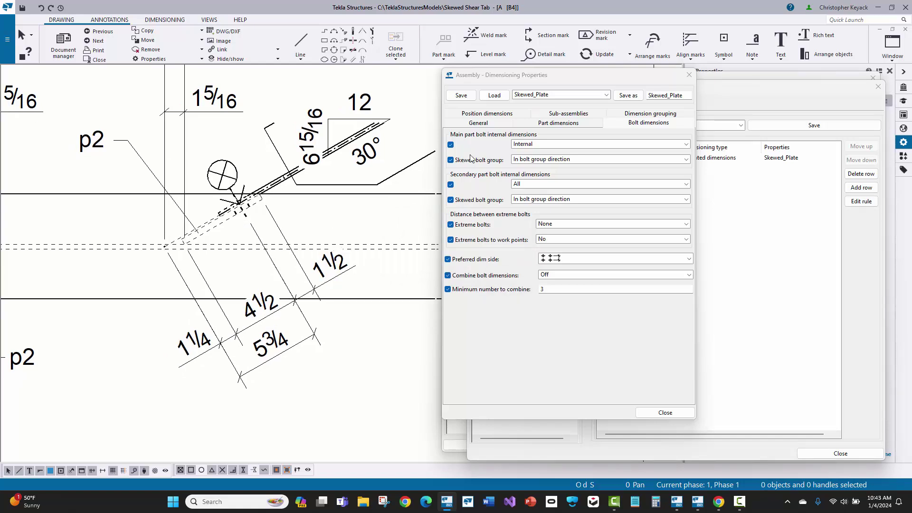
Step: Review the position dimension settings for the secondary part, its dimension direction and the point that positions are taken from
{"action": "left_click", "coordinate": [482, 115]}
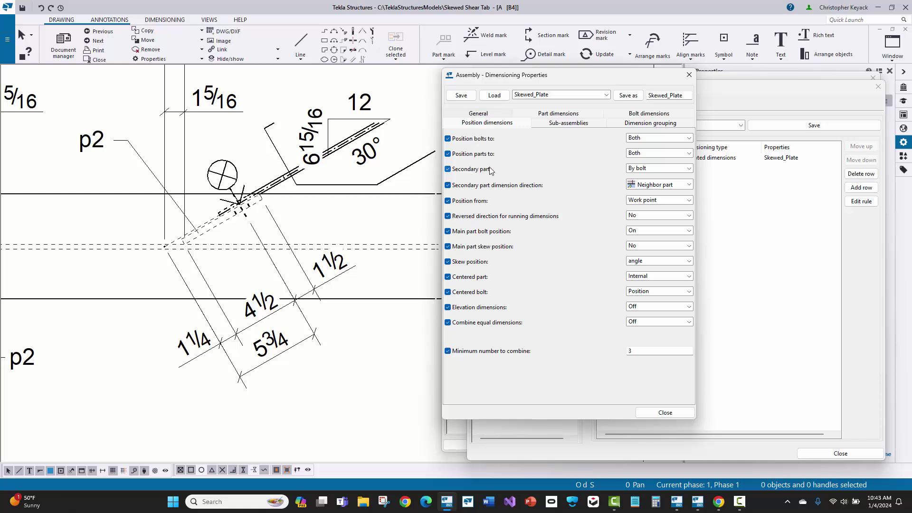
{"action": "left_click", "coordinate": [656, 173]}
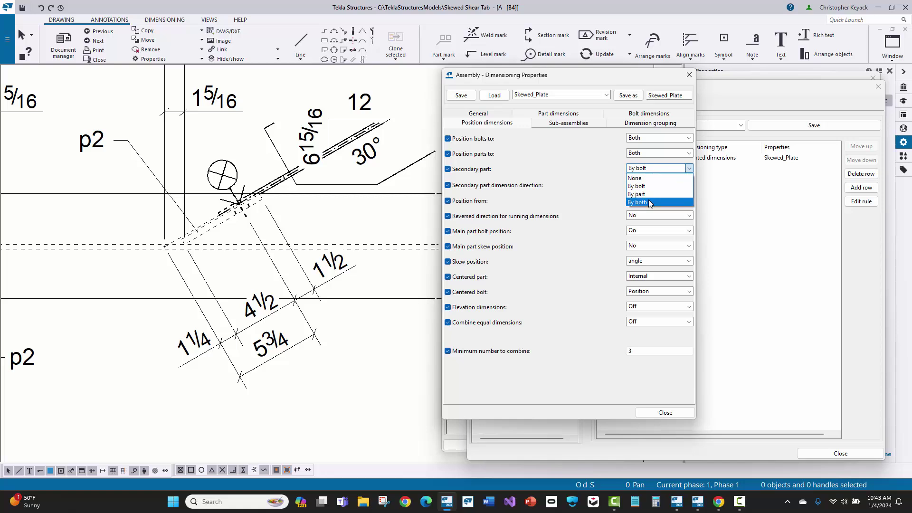
{"action": "left_click", "coordinate": [648, 168]}
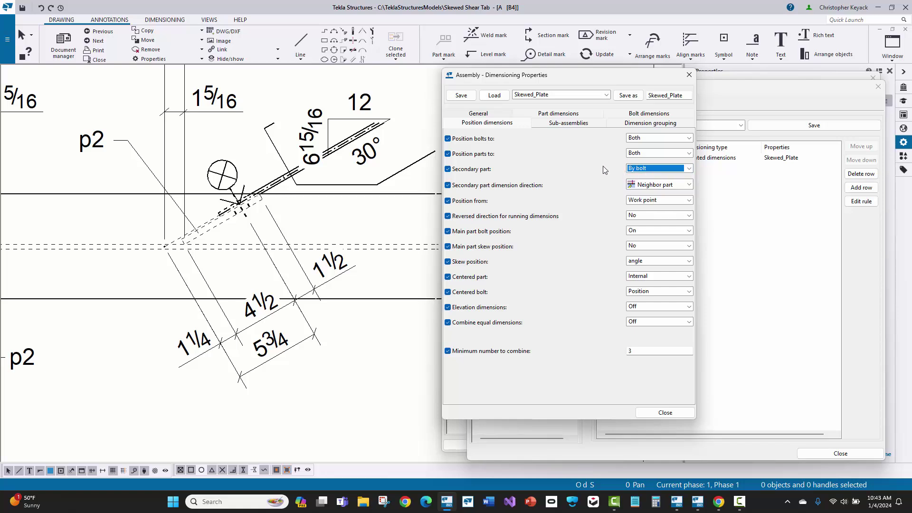
{"action": "left_click", "coordinate": [649, 191]}
{"action": "left_click", "coordinate": [668, 193]}
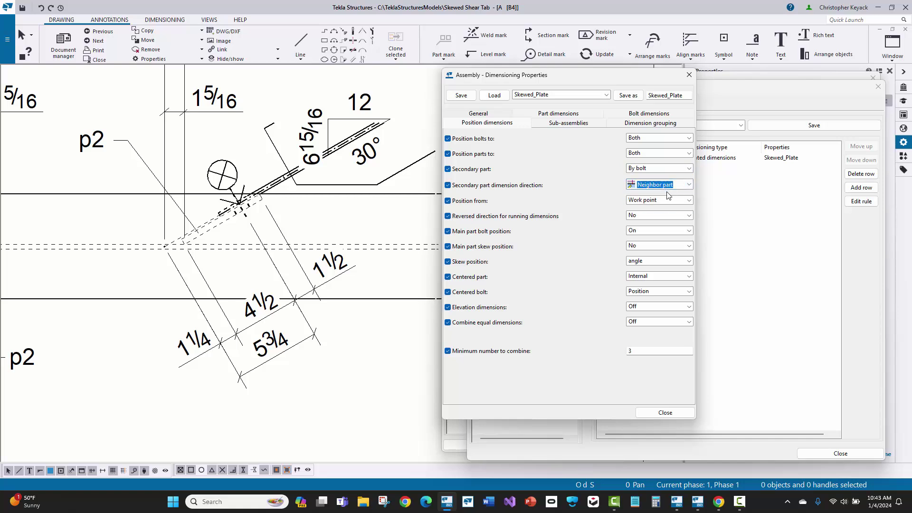
{"action": "left_click", "coordinate": [669, 205]}
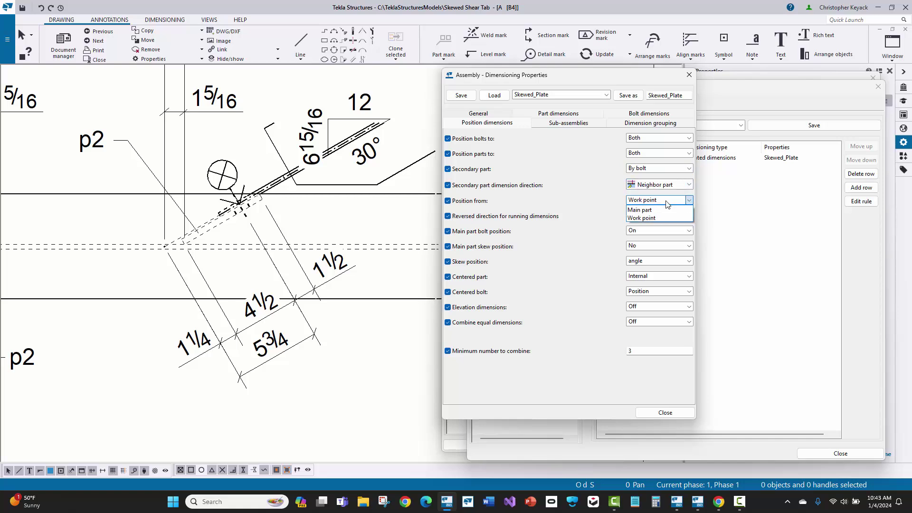
{"action": "left_click", "coordinate": [668, 204]}
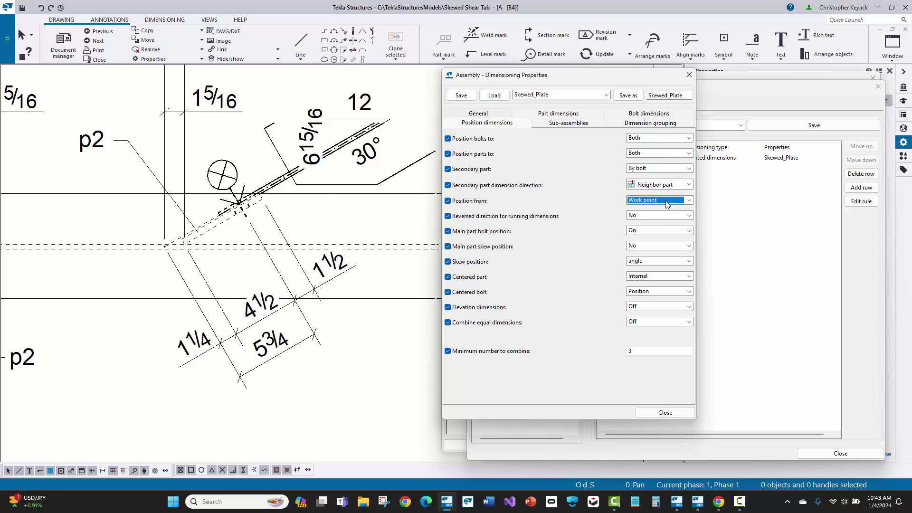
Step: Review the options for positioning bolts and compare them with the running and overall bolt dimensions at the p2 tabs
{"action": "left_click", "coordinate": [652, 141]}
{"action": "left_click", "coordinate": [651, 138]}
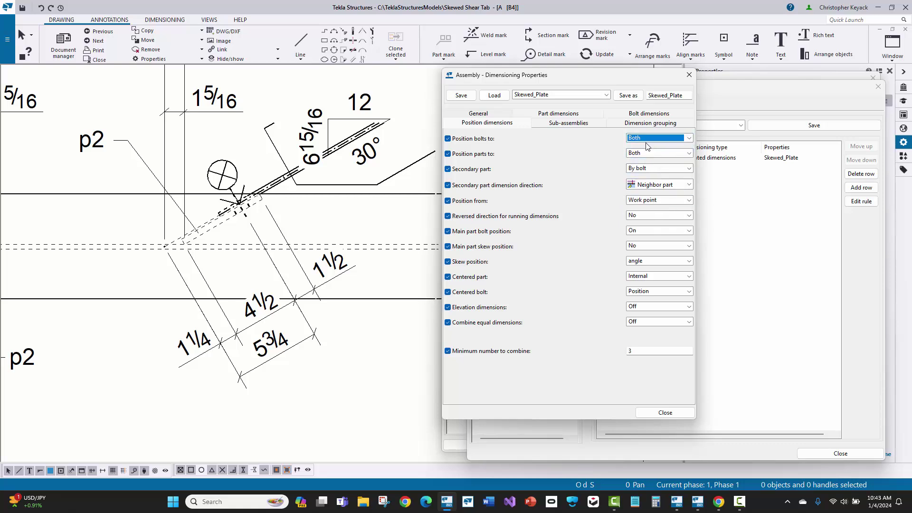
{"action": "left_click", "coordinate": [649, 141]}
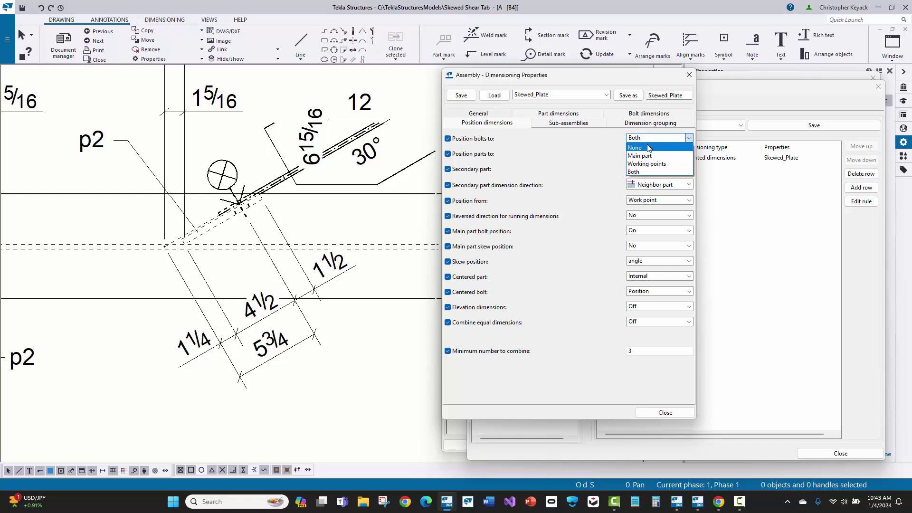
{"action": "left_click", "coordinate": [649, 139]}
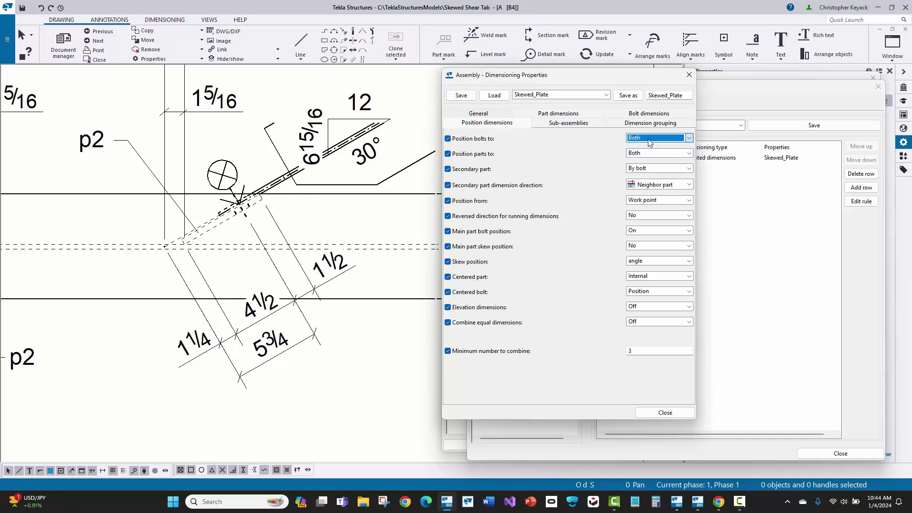
{"action": "scroll", "coordinate": [255, 232], "scroll_direction": "down", "scroll_amount": 3}
{"action": "middle_click_drag", "start_coordinate": [172, 257], "coordinate": [231, 261]}
{"action": "left_click", "coordinate": [241, 118]}
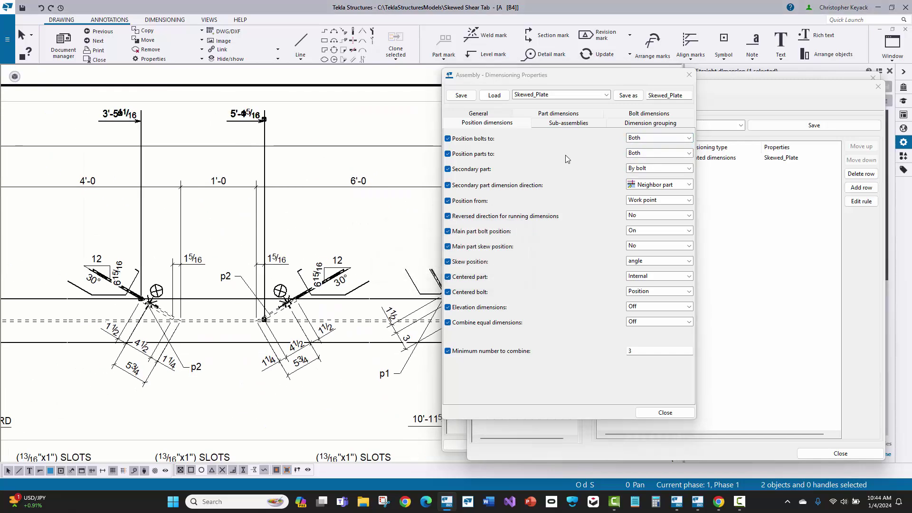
{"action": "scroll", "coordinate": [243, 368], "scroll_direction": "up", "scroll_amount": 1}
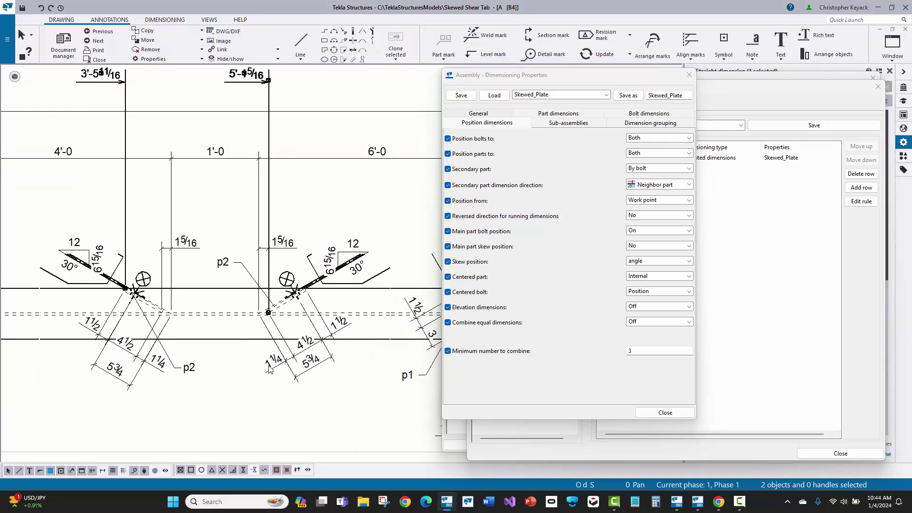
{"action": "left_click", "coordinate": [126, 378]}
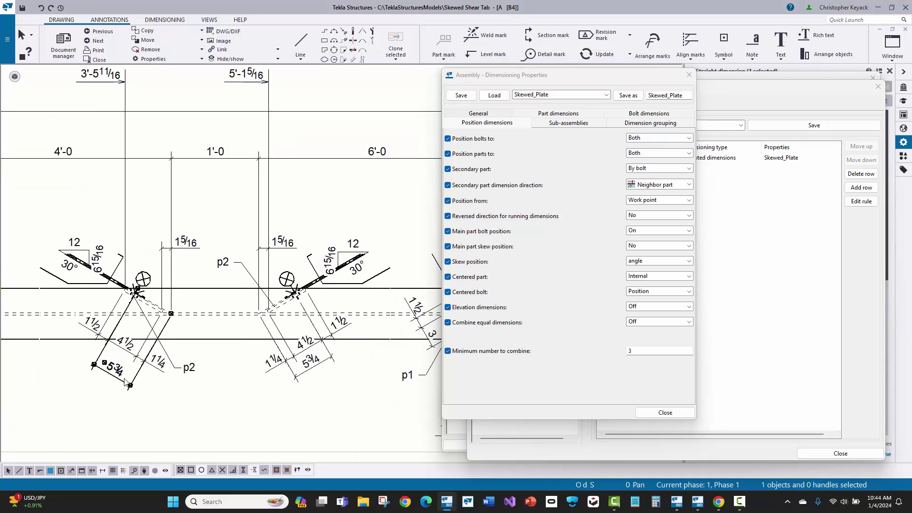
{"action": "left_click", "coordinate": [160, 401]}
{"action": "middle_click_drag", "start_coordinate": [418, 332], "coordinate": [204, 293]}
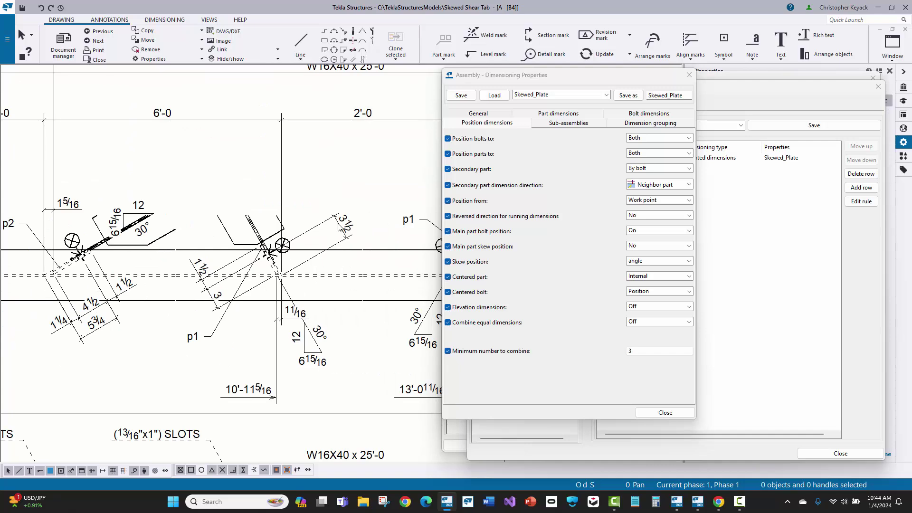
Step: Examine the p1 tab's bolt position dimension against the position-from, bolt positioning and part positioning options
{"action": "left_click", "coordinate": [298, 242]}
{"action": "scroll", "coordinate": [280, 243], "scroll_direction": "up", "scroll_amount": 5}
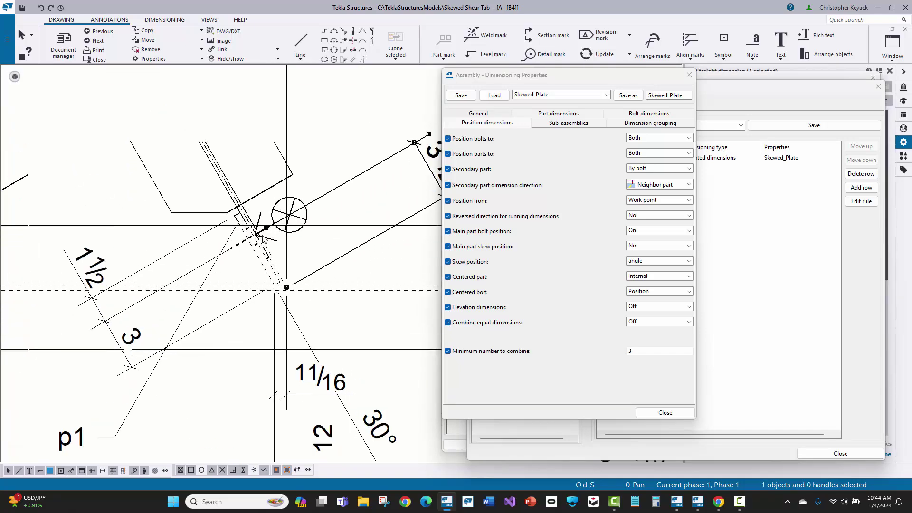
{"action": "left_click", "coordinate": [653, 201]}
{"action": "left_click", "coordinate": [654, 202]}
{"action": "left_click", "coordinate": [649, 138]}
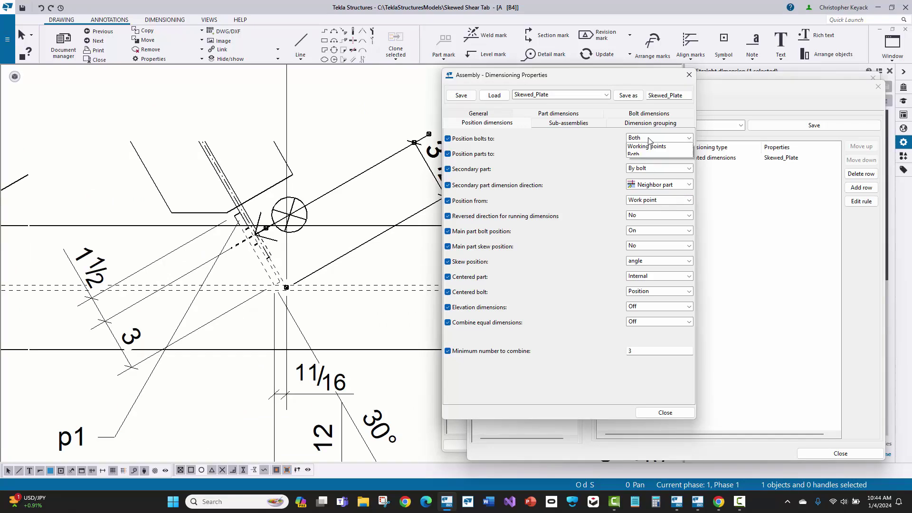
{"action": "left_click", "coordinate": [648, 138]}
{"action": "left_click", "coordinate": [644, 153]}
{"action": "left_click", "coordinate": [642, 154]}
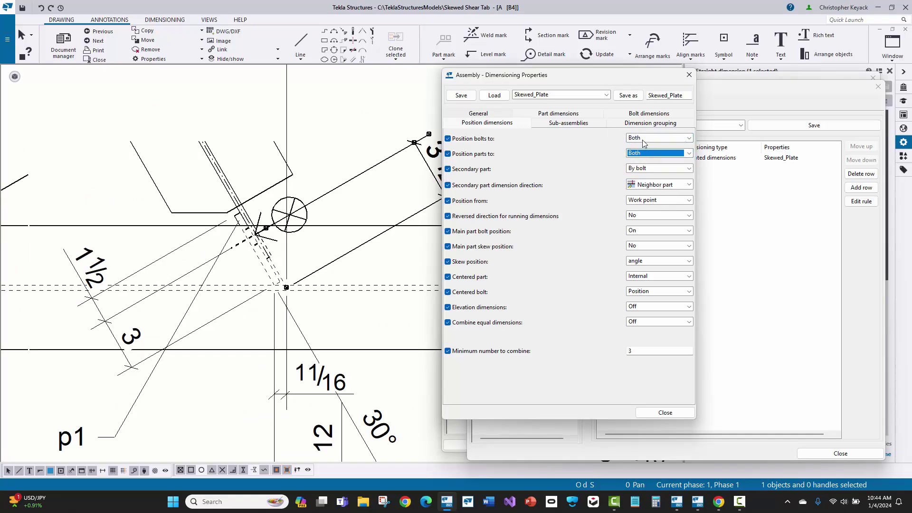
{"action": "left_click", "coordinate": [647, 138]}
{"action": "left_click", "coordinate": [647, 138]}
{"action": "scroll", "coordinate": [334, 156], "scroll_direction": "down", "scroll_amount": 3}
{"action": "left_click", "coordinate": [335, 157]}
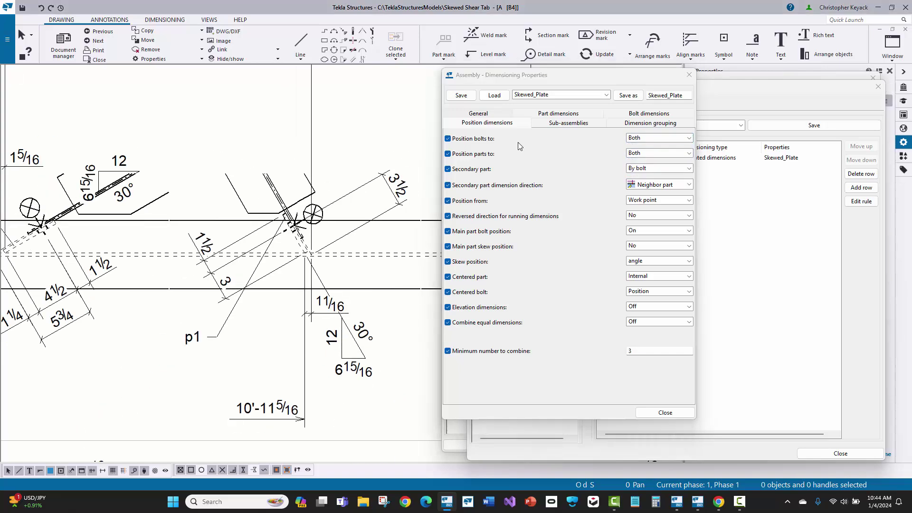
Step: Close the Skewed_Plate dimensioning properties and save the Face-Top Skewed Plate view properties
{"action": "left_click", "coordinate": [686, 94]}
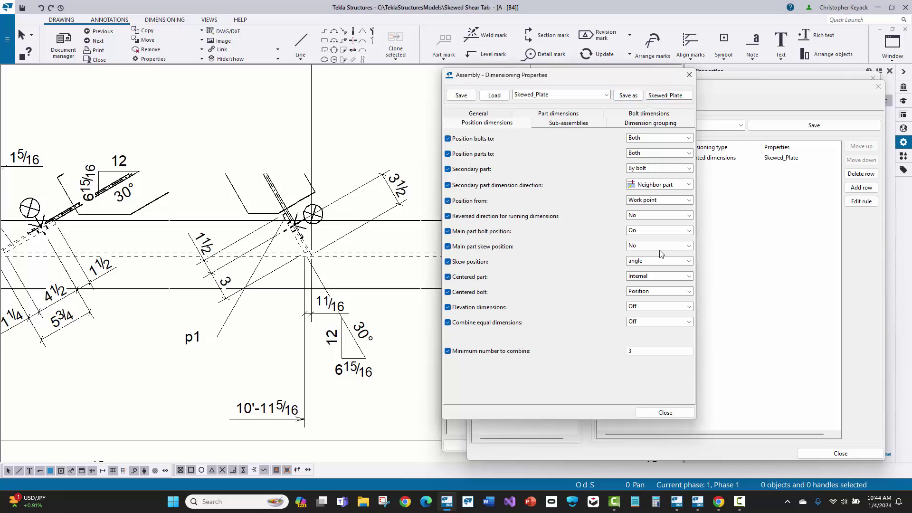
{"action": "left_click", "coordinate": [666, 413]}
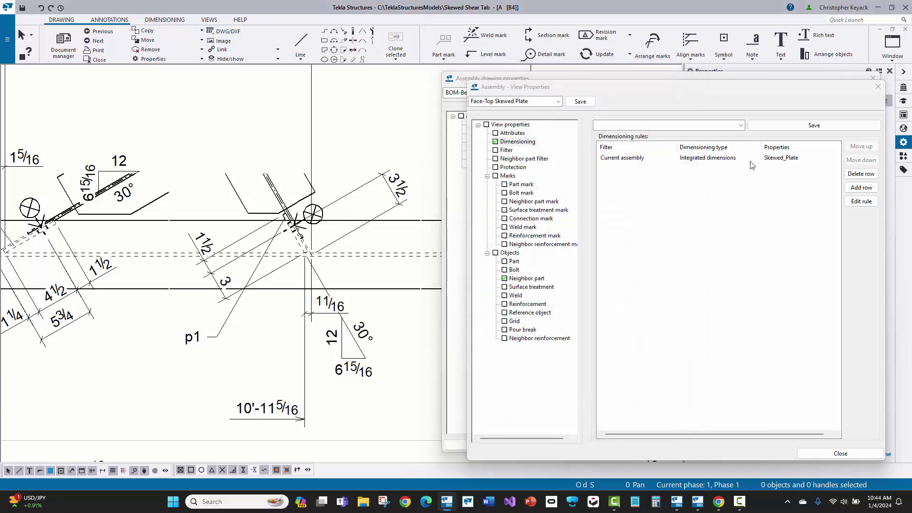
{"action": "left_click", "coordinate": [777, 158]}
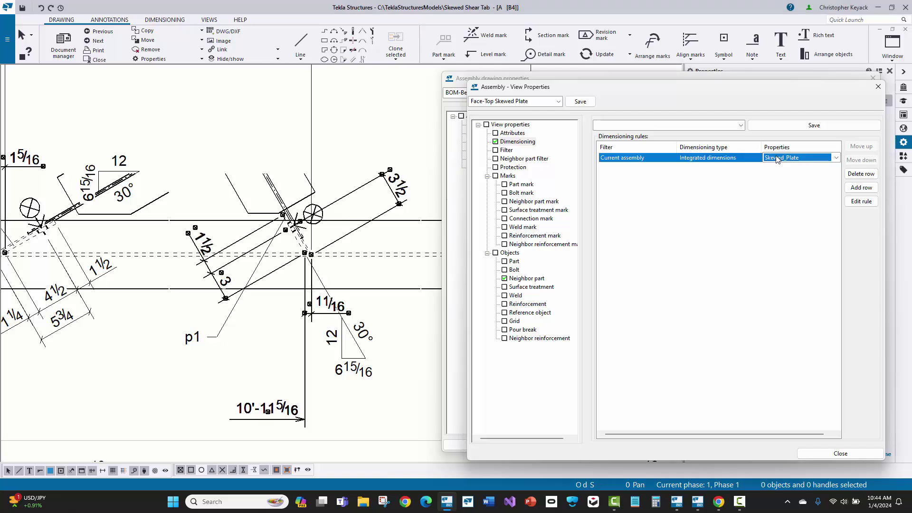
{"action": "left_click", "coordinate": [526, 103]}
{"action": "left_click", "coordinate": [580, 102]}
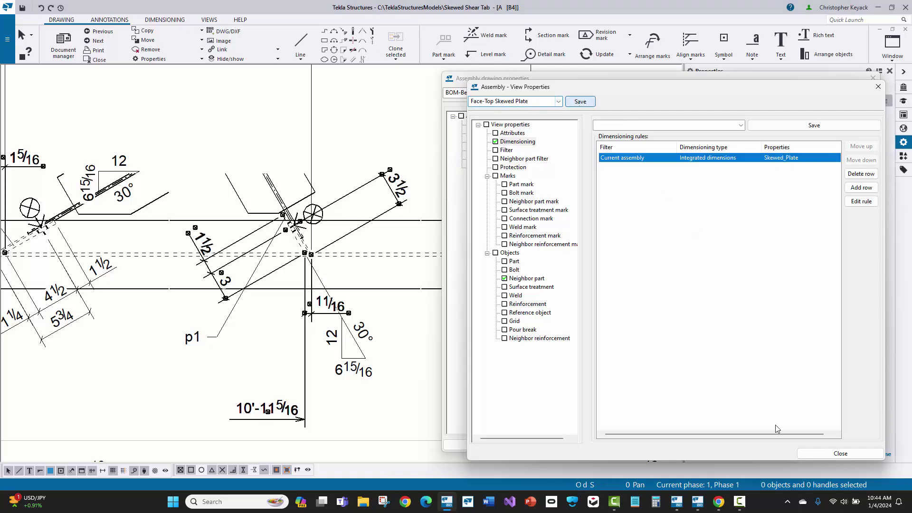
{"action": "left_click", "coordinate": [806, 453]}
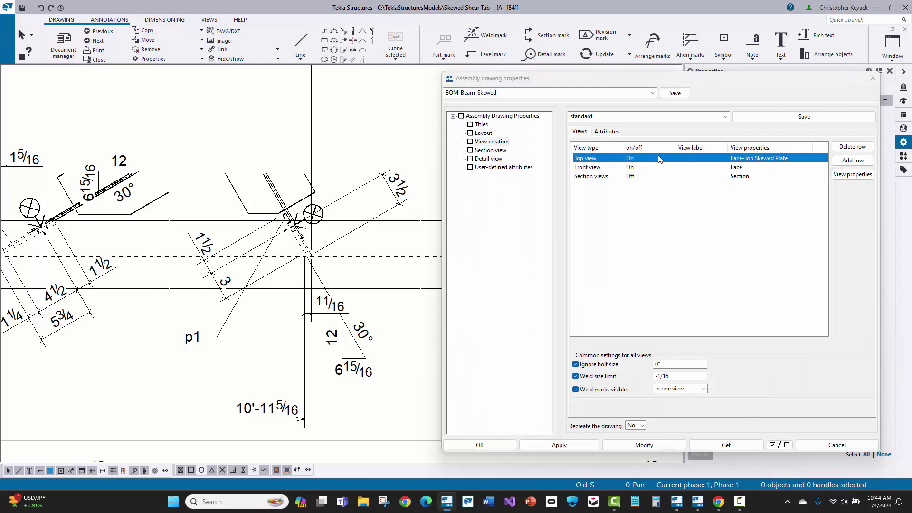
Step: Recreate the drawing with the modified view creation settings, accepting the loss of manual edits, and inspect the skewed tab dimensions
{"action": "left_click", "coordinate": [642, 425]}
{"action": "left_click", "coordinate": [640, 445]}
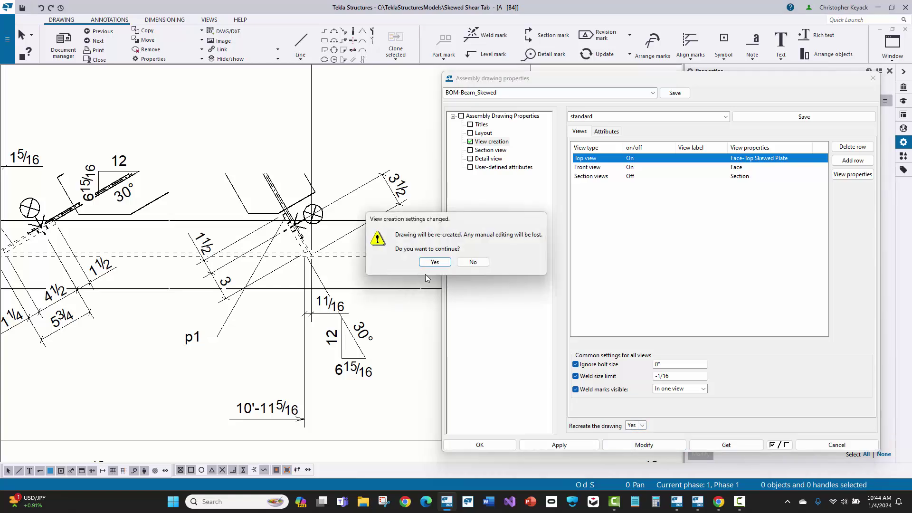
{"action": "left_click", "coordinate": [433, 264]}
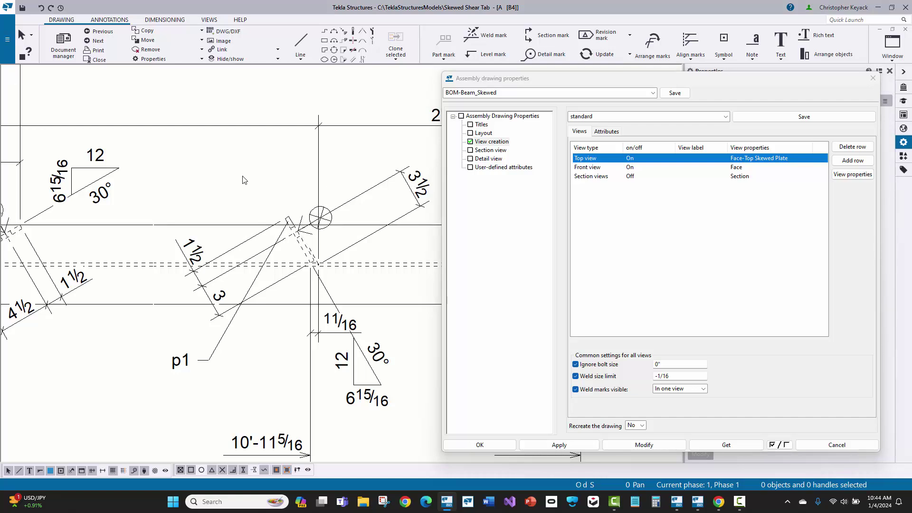
{"action": "scroll", "coordinate": [256, 186], "scroll_direction": "up", "scroll_amount": 1}
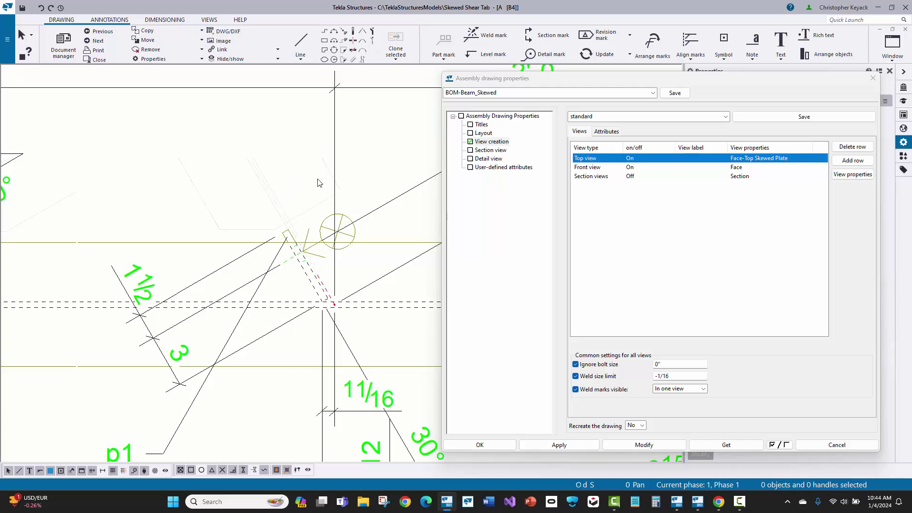
{"action": "scroll", "coordinate": [209, 202], "scroll_direction": "down", "scroll_amount": 1}
{"action": "scroll", "coordinate": [175, 202], "scroll_direction": "down", "scroll_amount": 4}
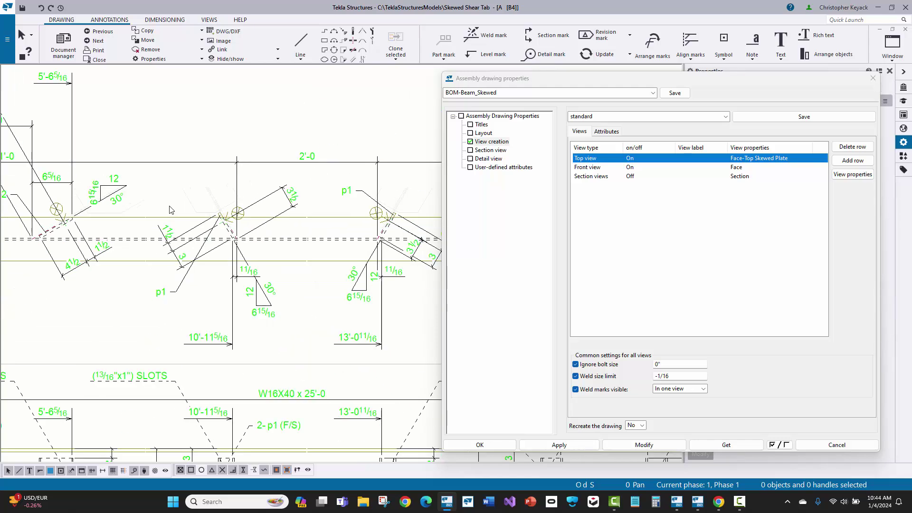